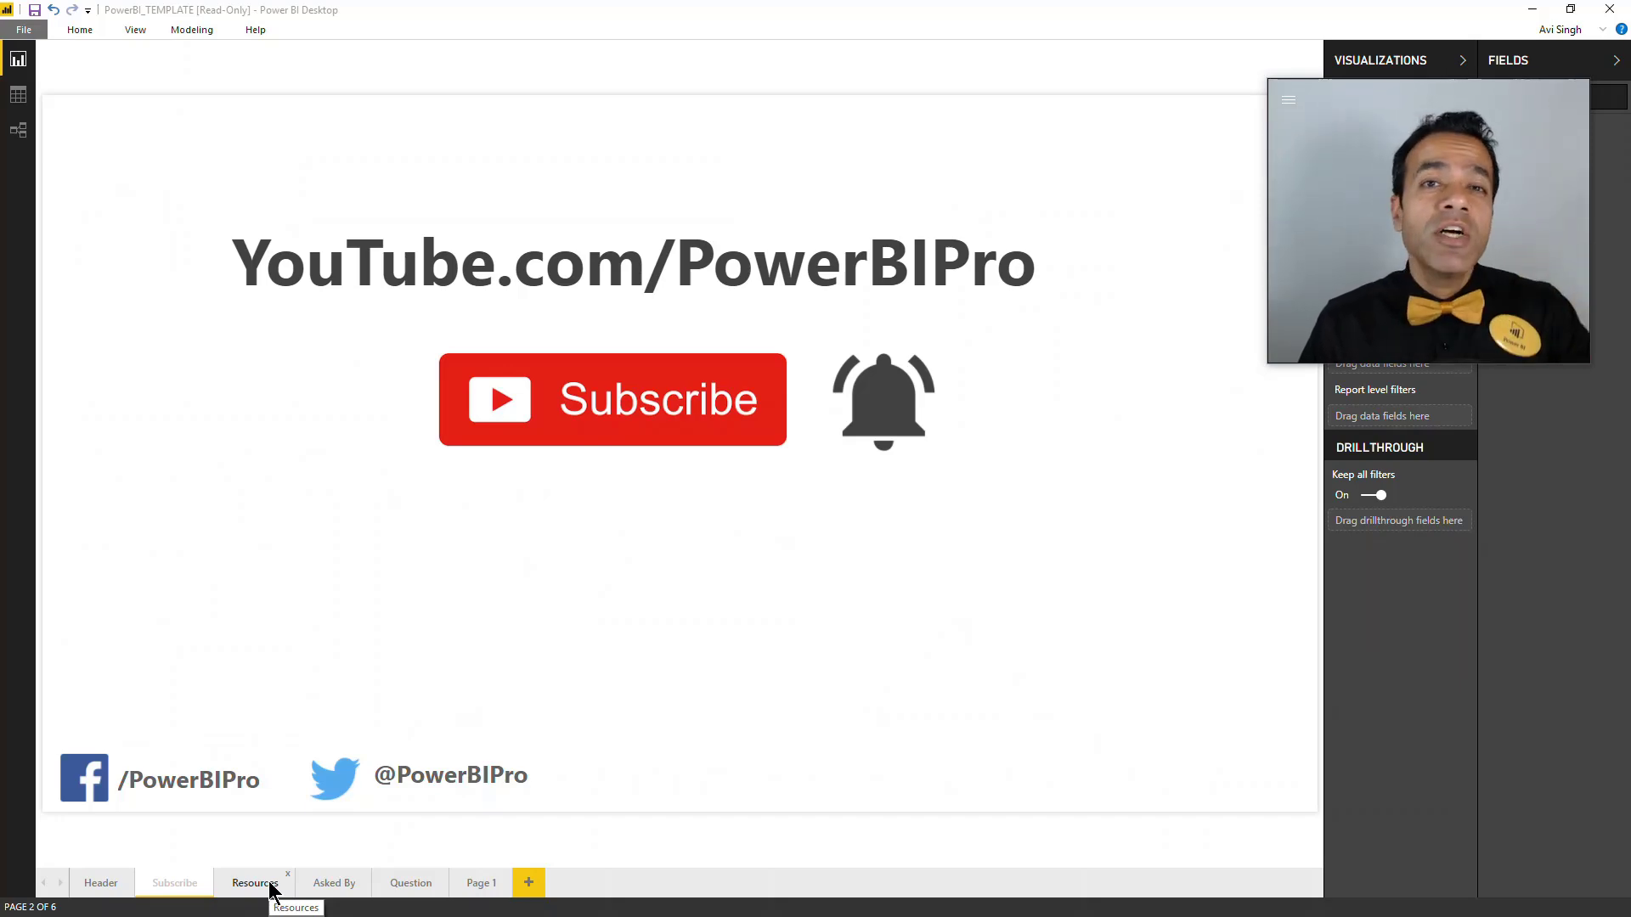
pyautogui.click(255, 883)
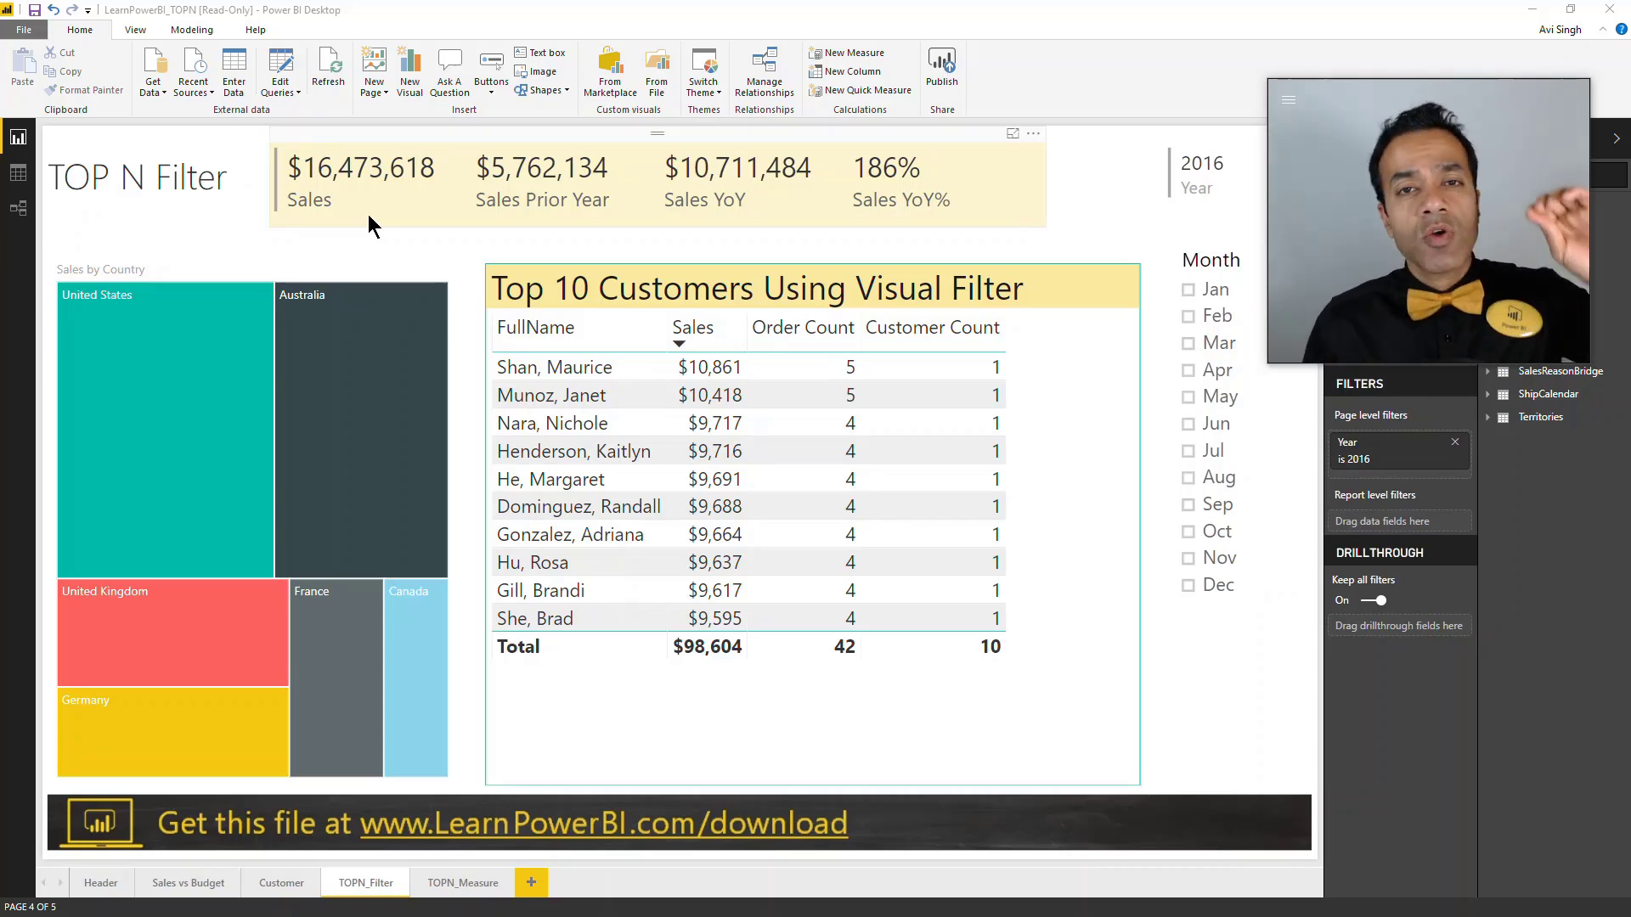
pyautogui.click(353, 269)
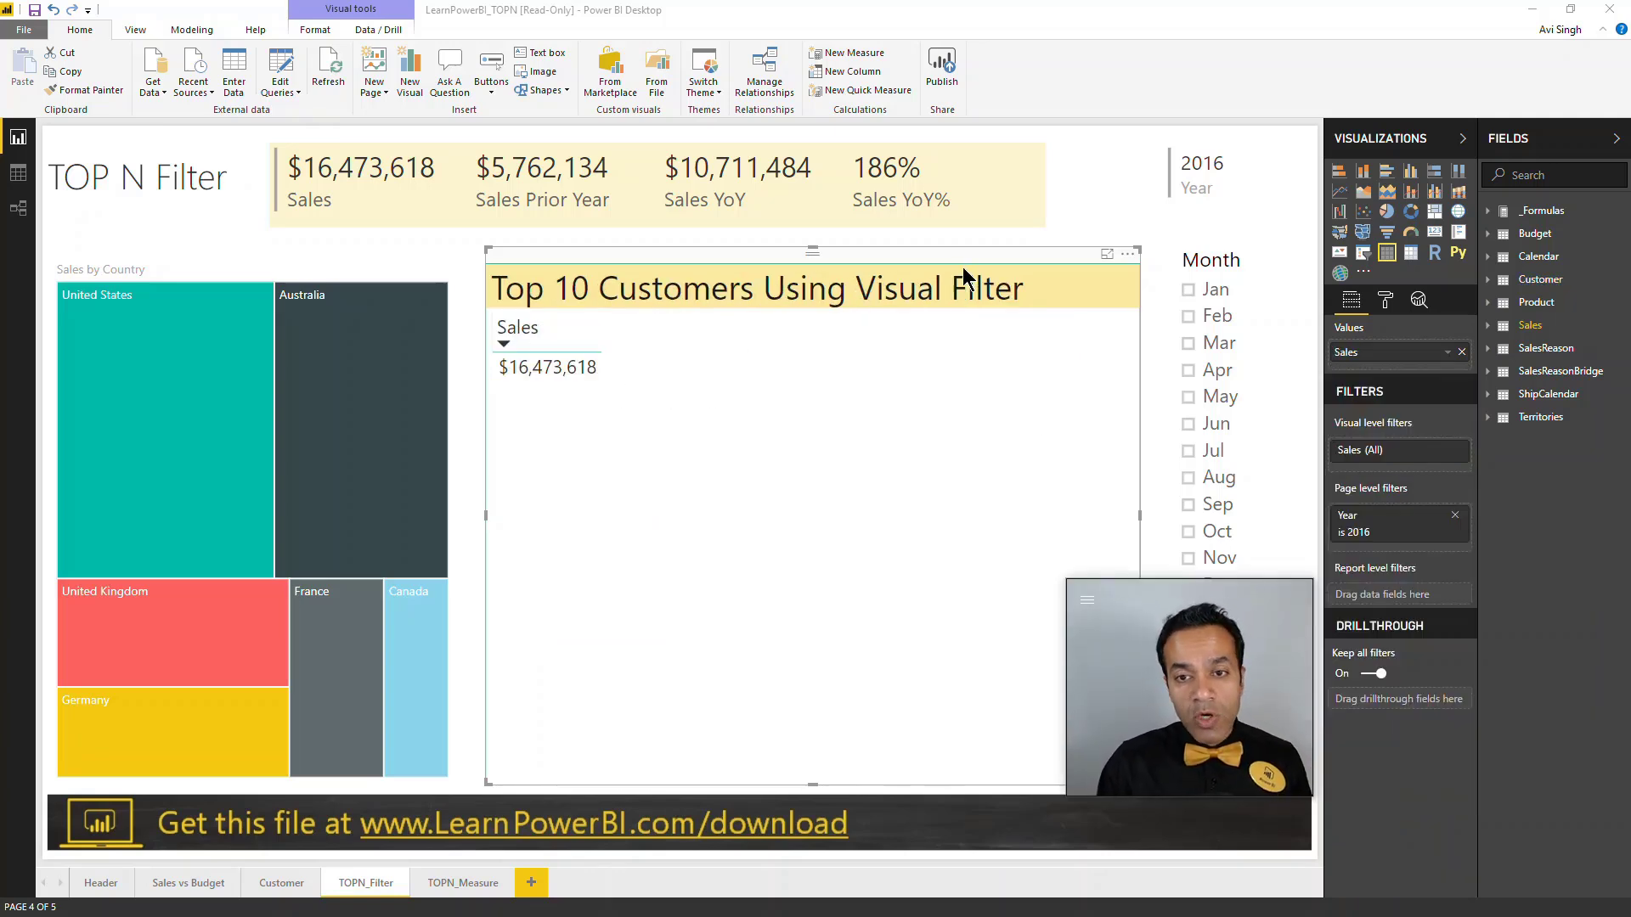
# - Add the customer FullName, Order Count and Customer Count fields to the Top 10 Customers table alongside Sales
pyautogui.click(1493, 327)
pyautogui.click(1546, 574)
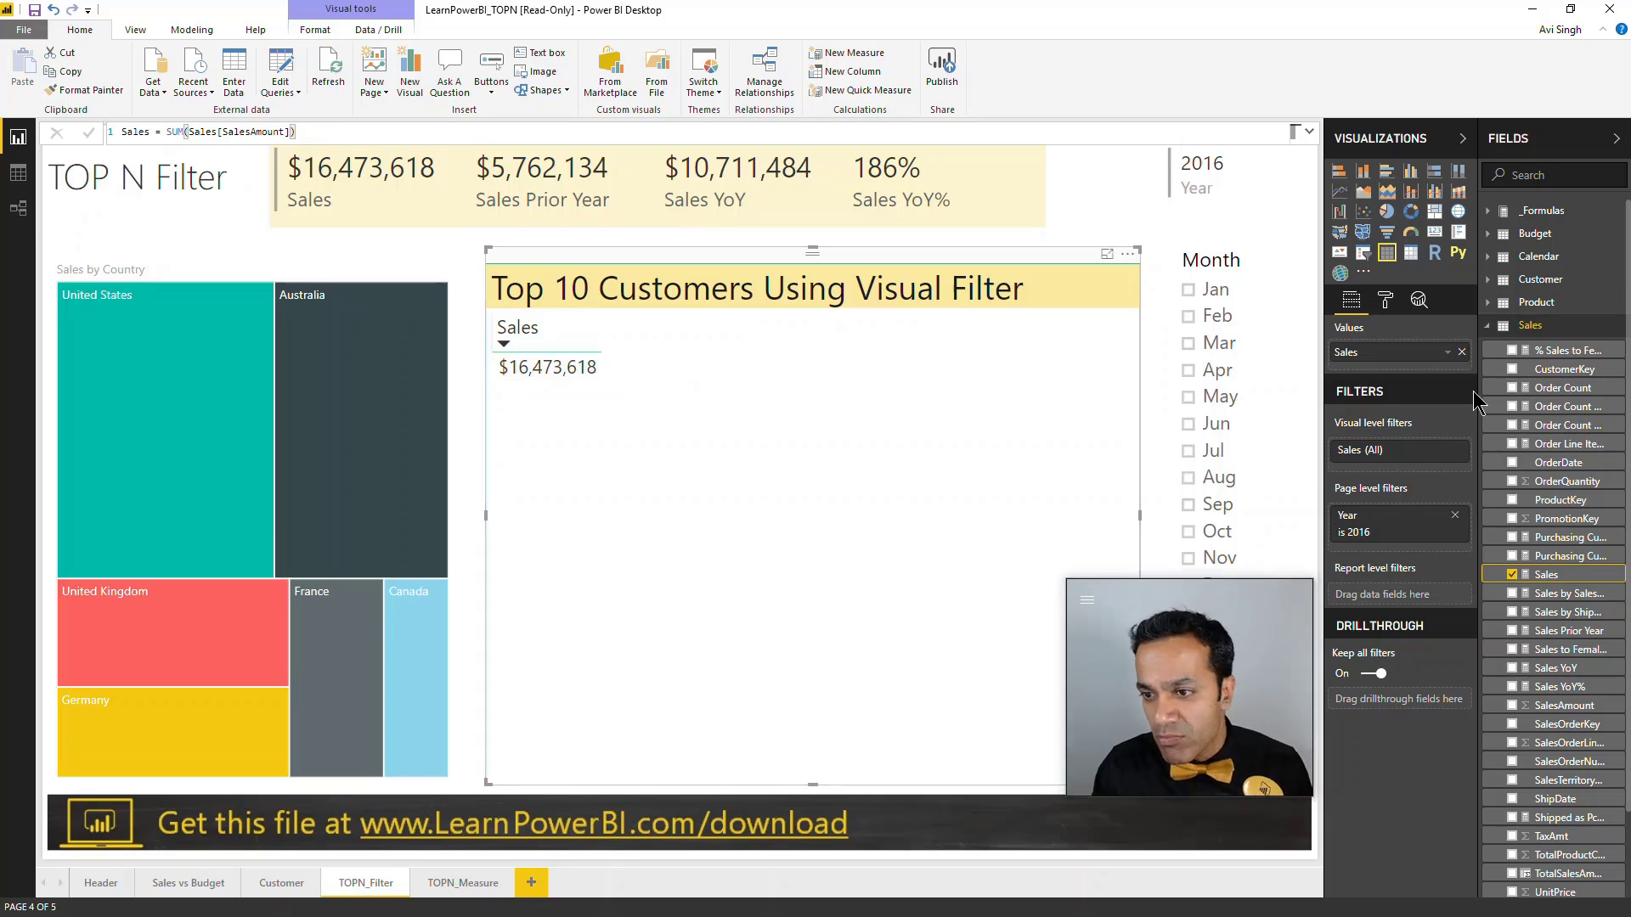
pyautogui.moveTo(1450, 314)
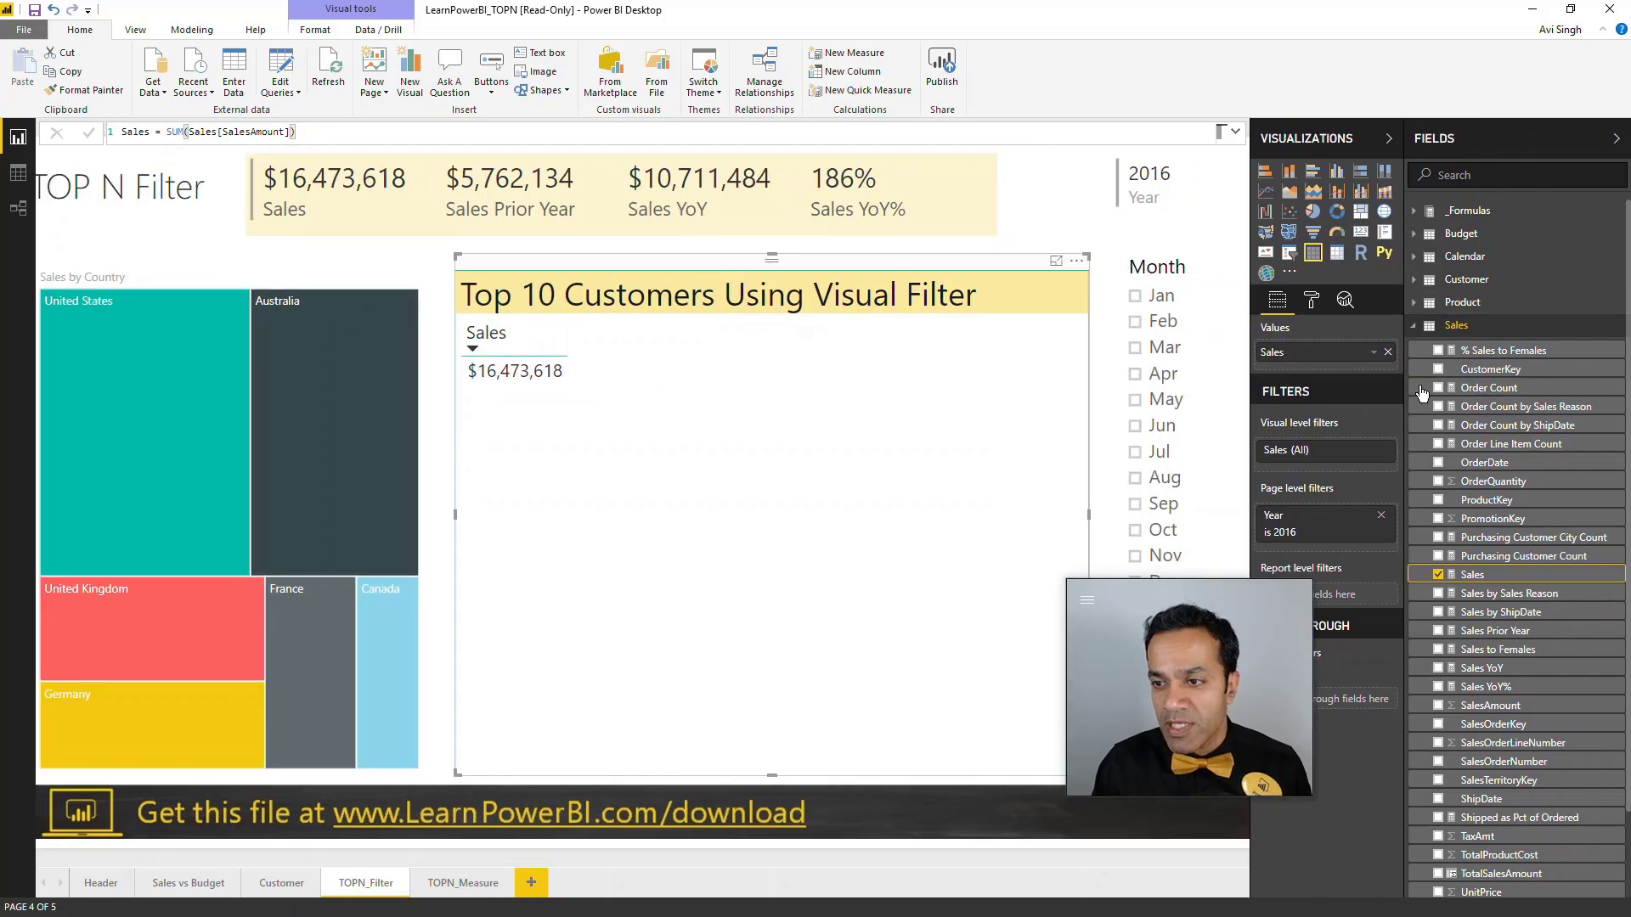
pyautogui.click(1417, 280)
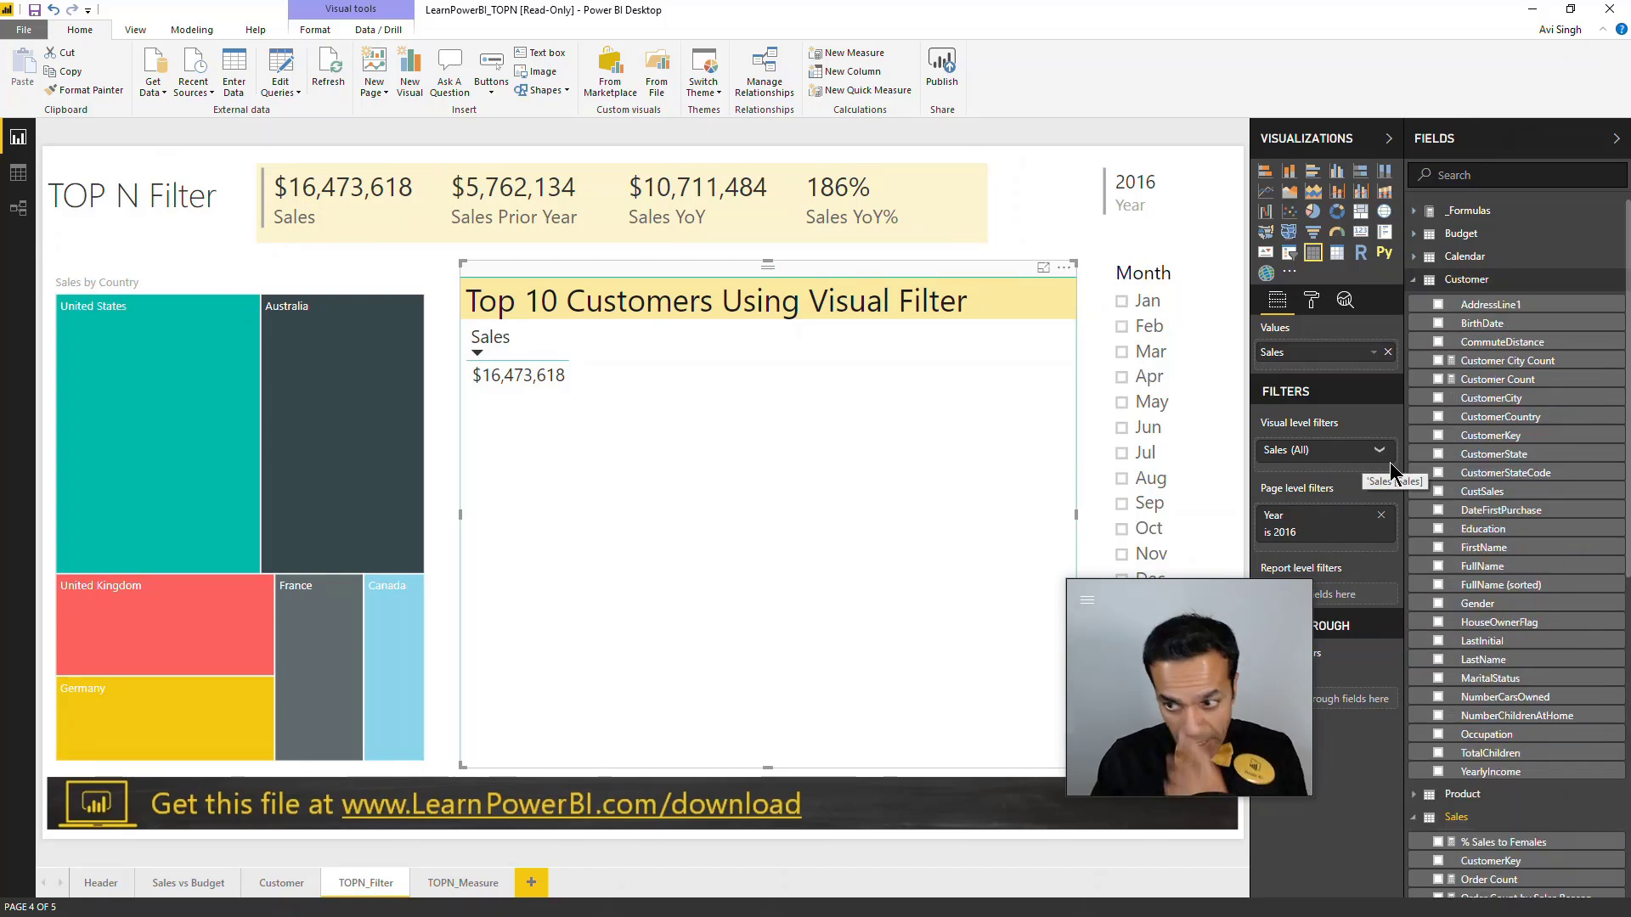
pyautogui.moveTo(1482, 566); pyautogui.dragTo(1363, 356)
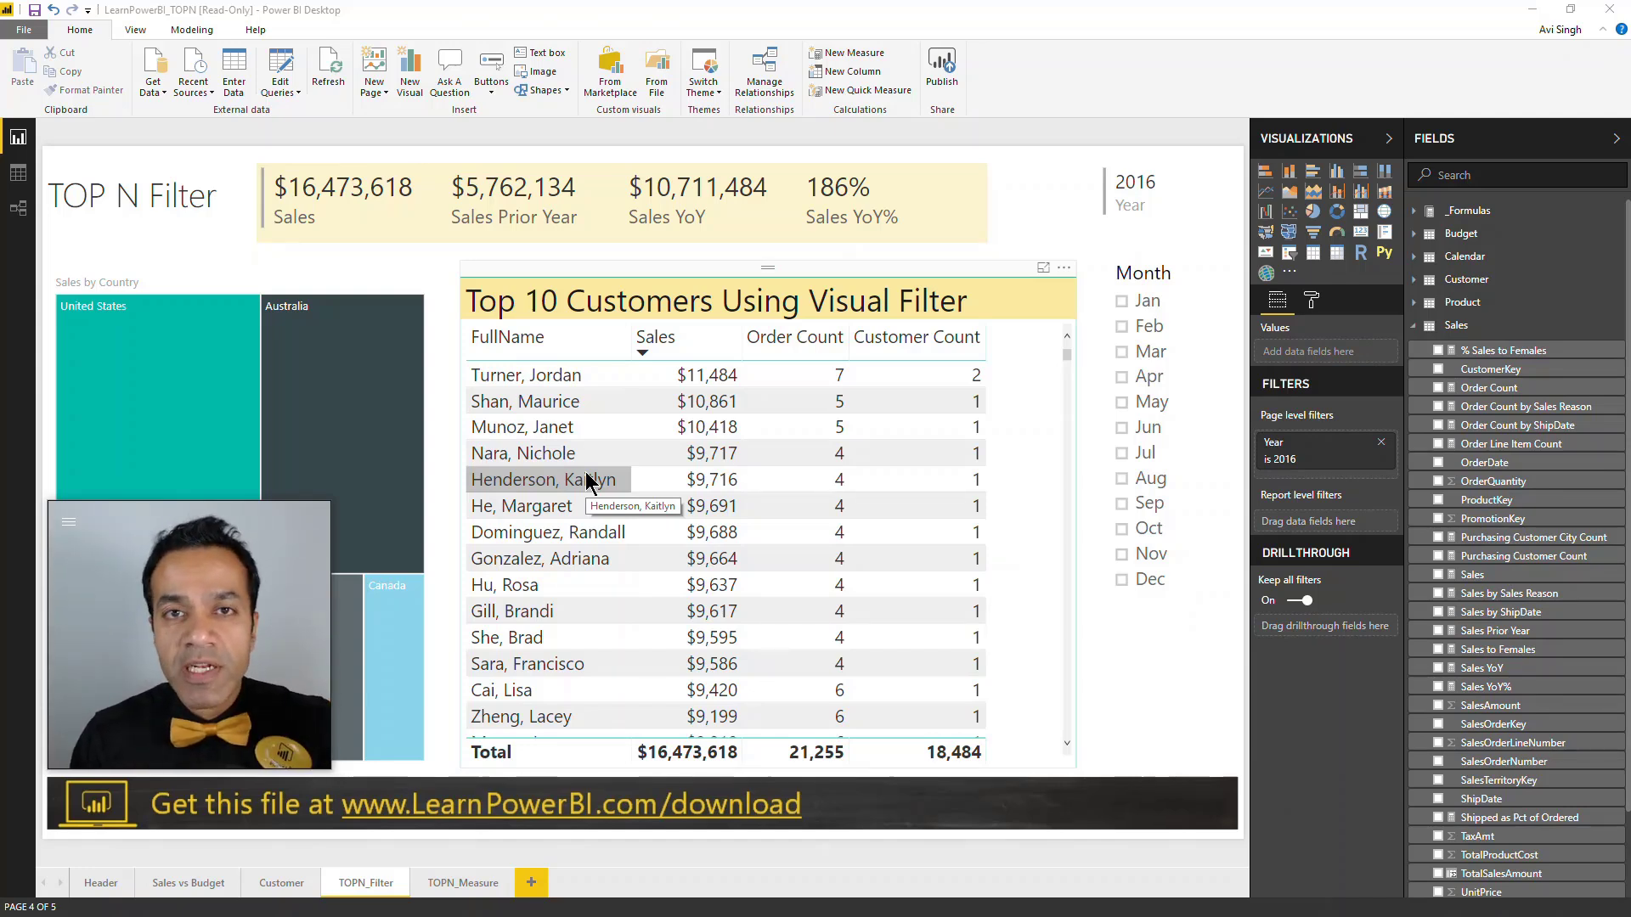
# - Add CustomerKey from the Sales table as a visual level filter on the Top 10 Customers table
pyautogui.click(977, 280)
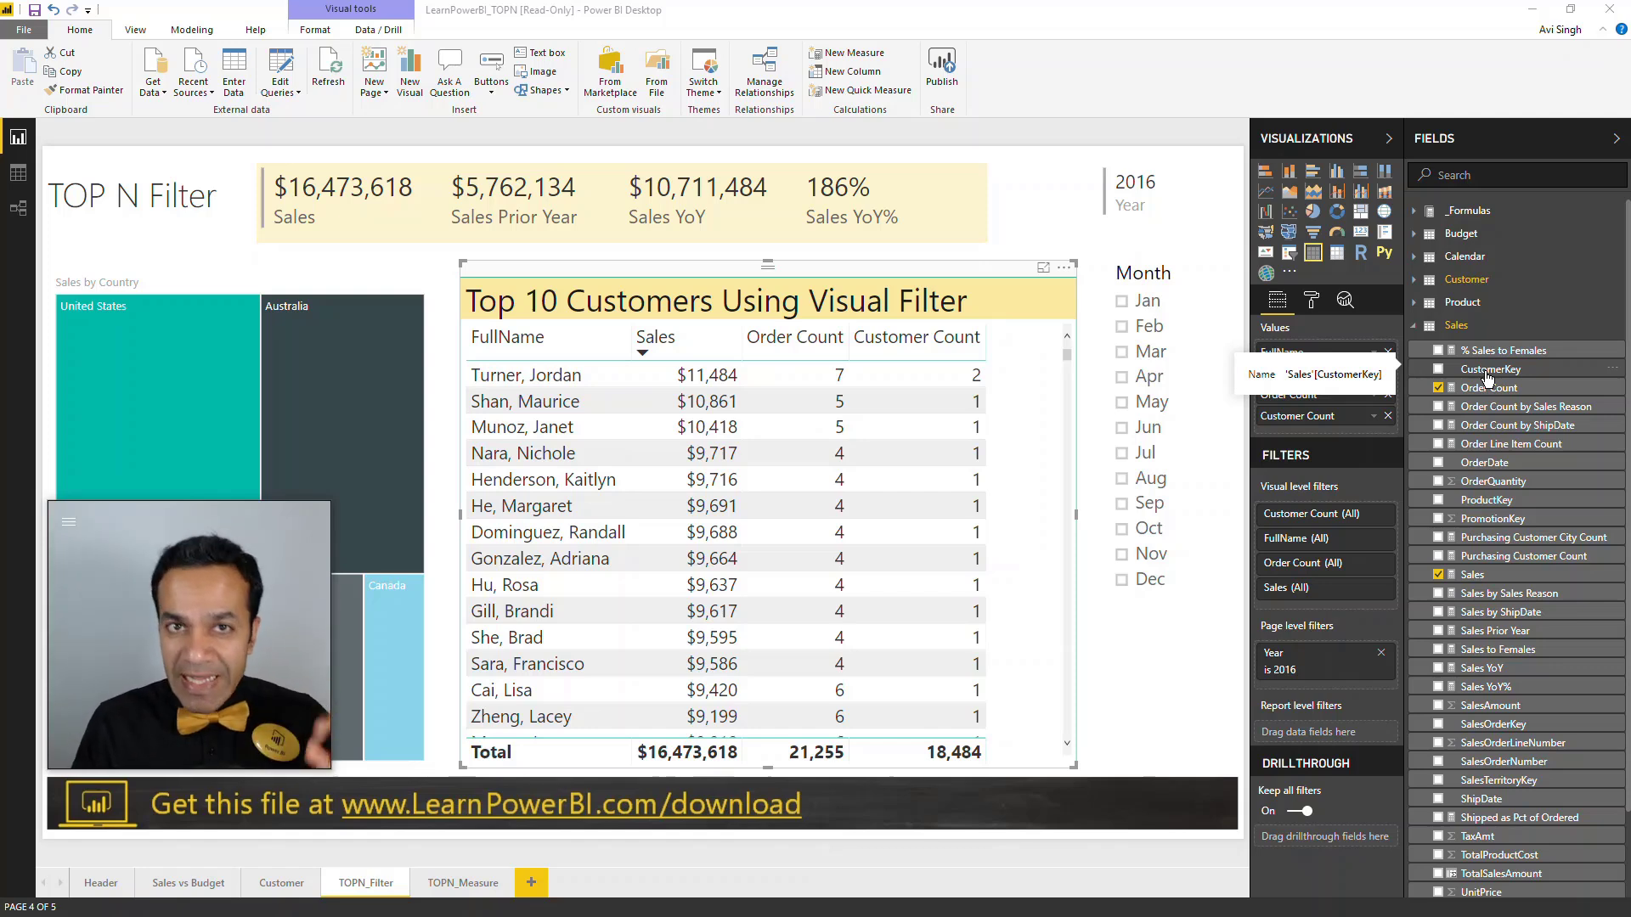
pyautogui.moveTo(1487, 378); pyautogui.dragTo(1332, 541)
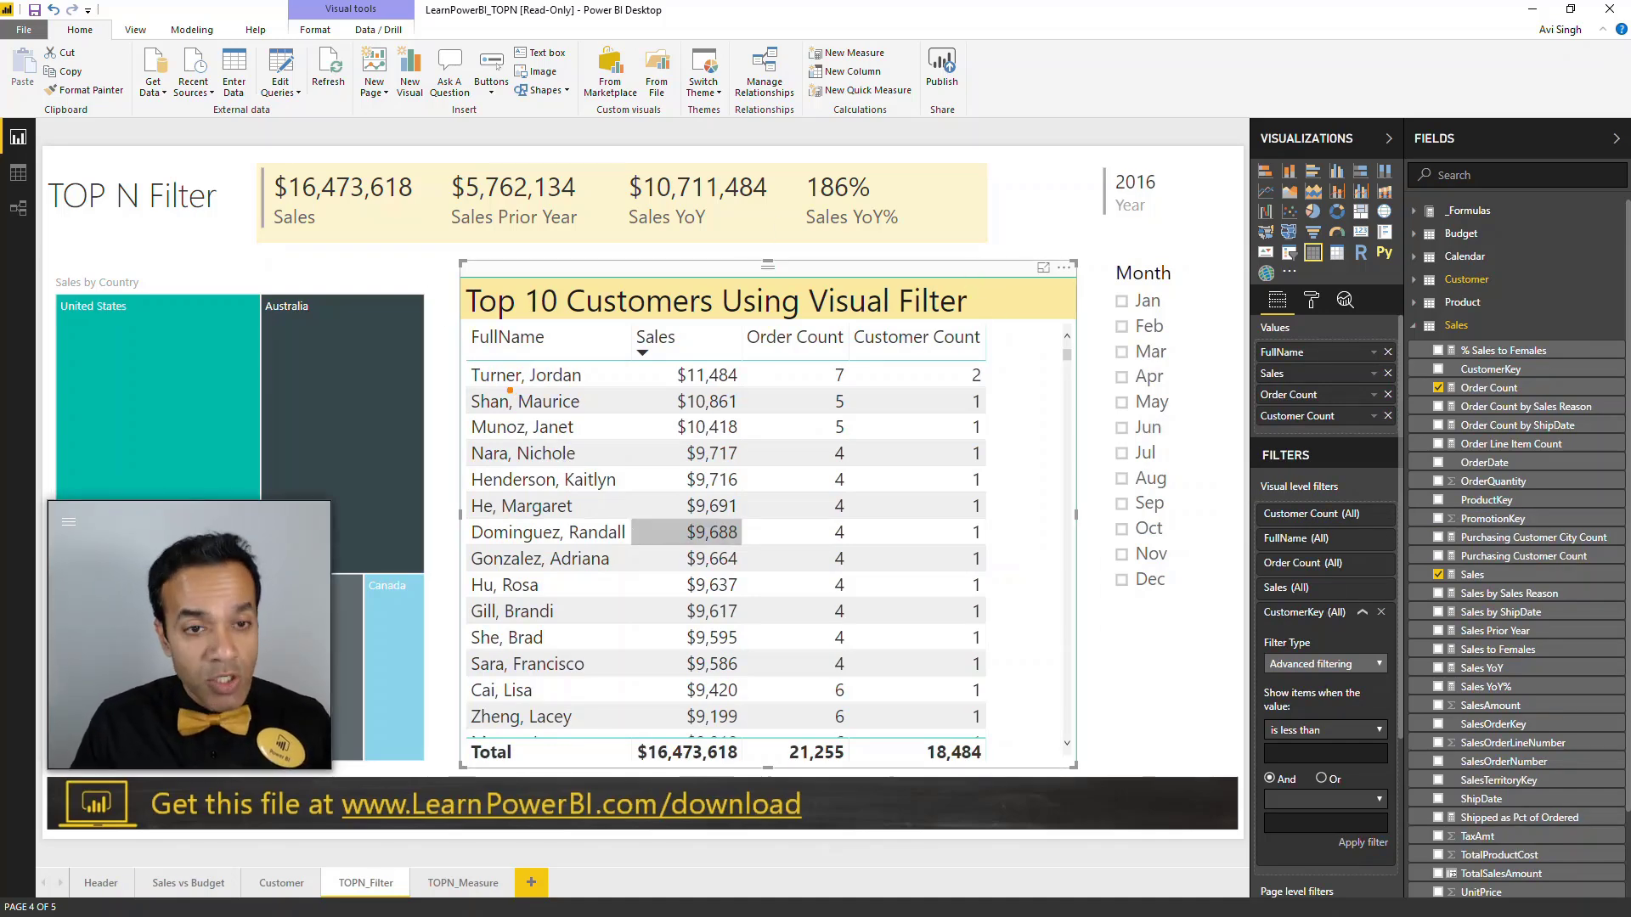
pyautogui.moveTo(459, 264)
pyautogui.mouseDown()
pyautogui.moveTo(629, 492)
pyautogui.moveTo(1024, 764)
pyautogui.moveTo(1085, 775)
pyautogui.mouseUp()
pyautogui.press('Escape')
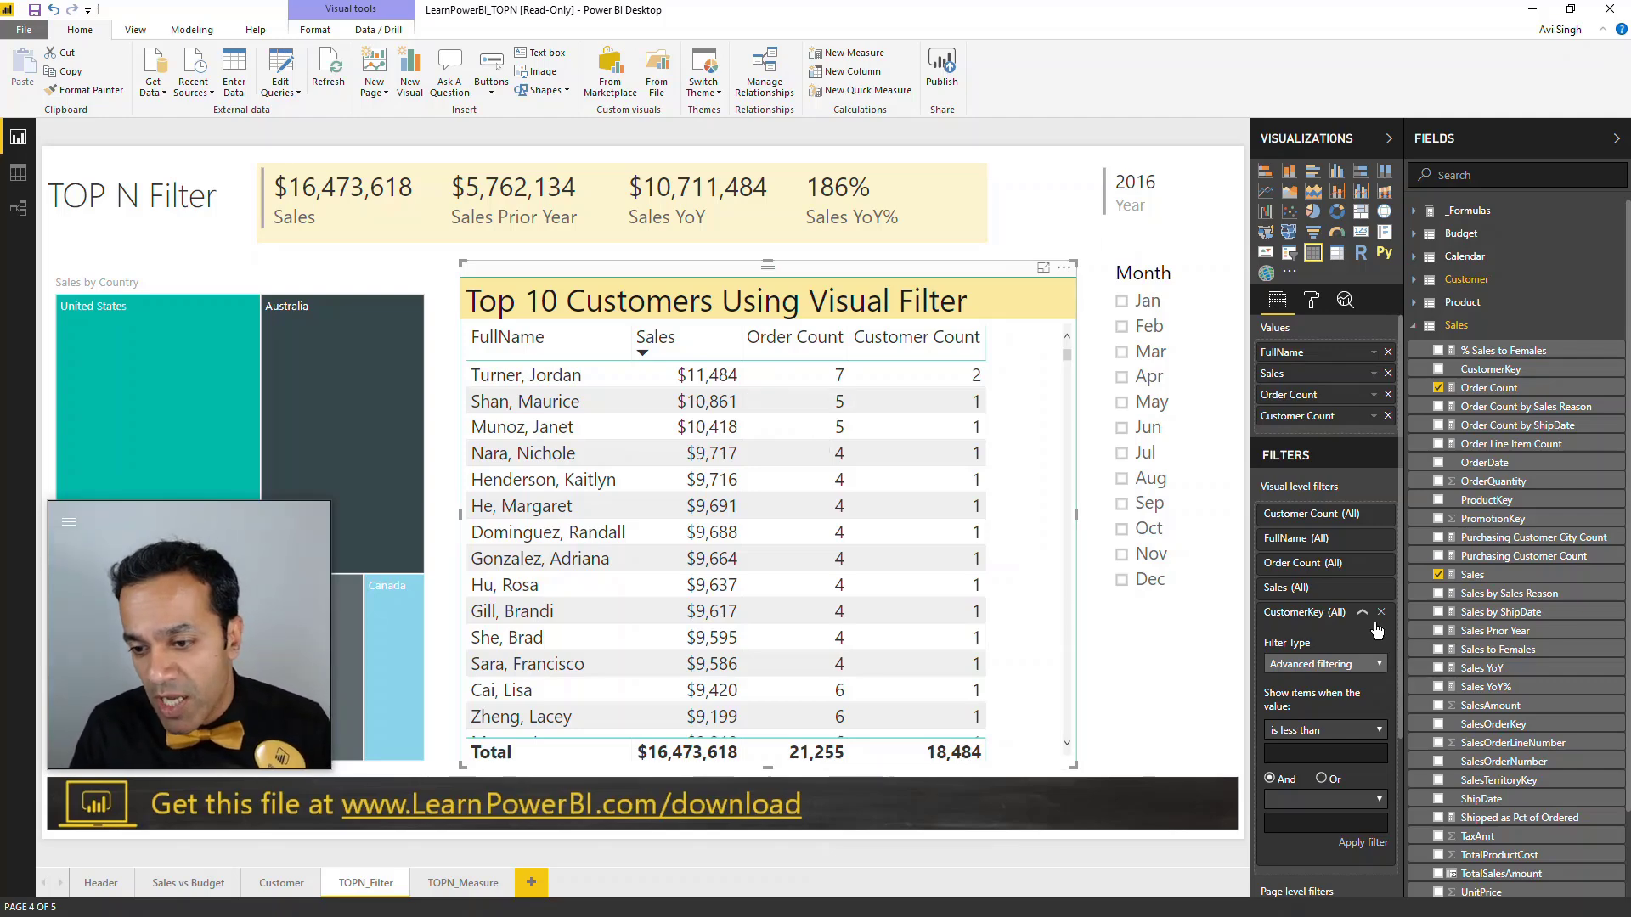
pyautogui.click(1304, 612)
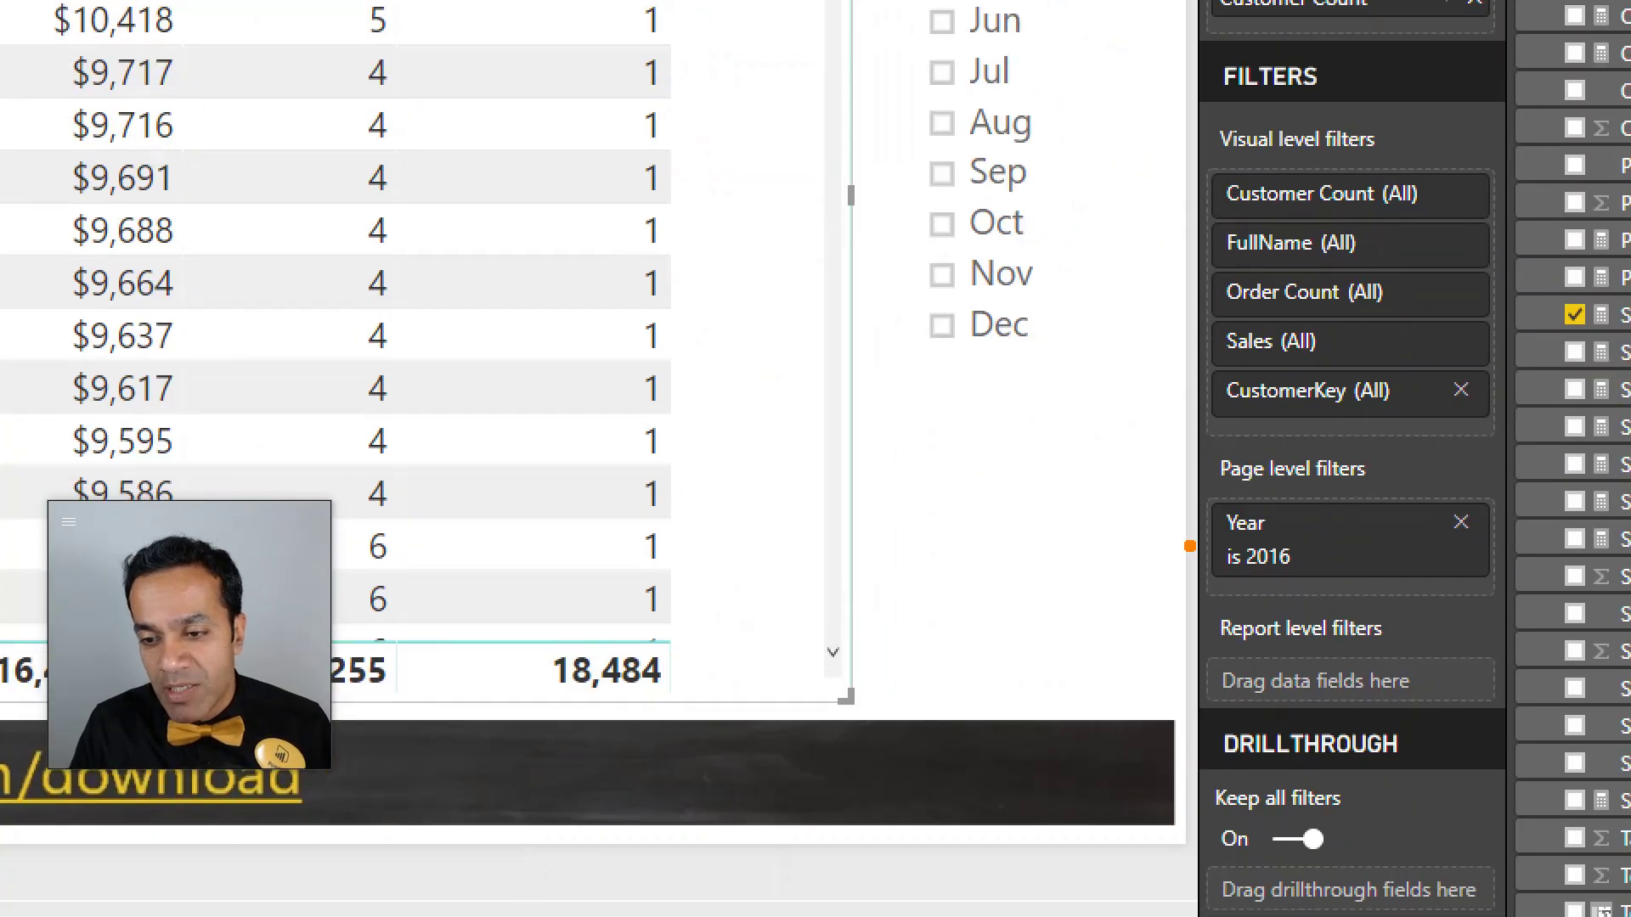
pyautogui.moveTo(1221, 556); pyautogui.dragTo(959, 601)
pyautogui.moveTo(1220, 704); pyautogui.dragTo(859, 706)
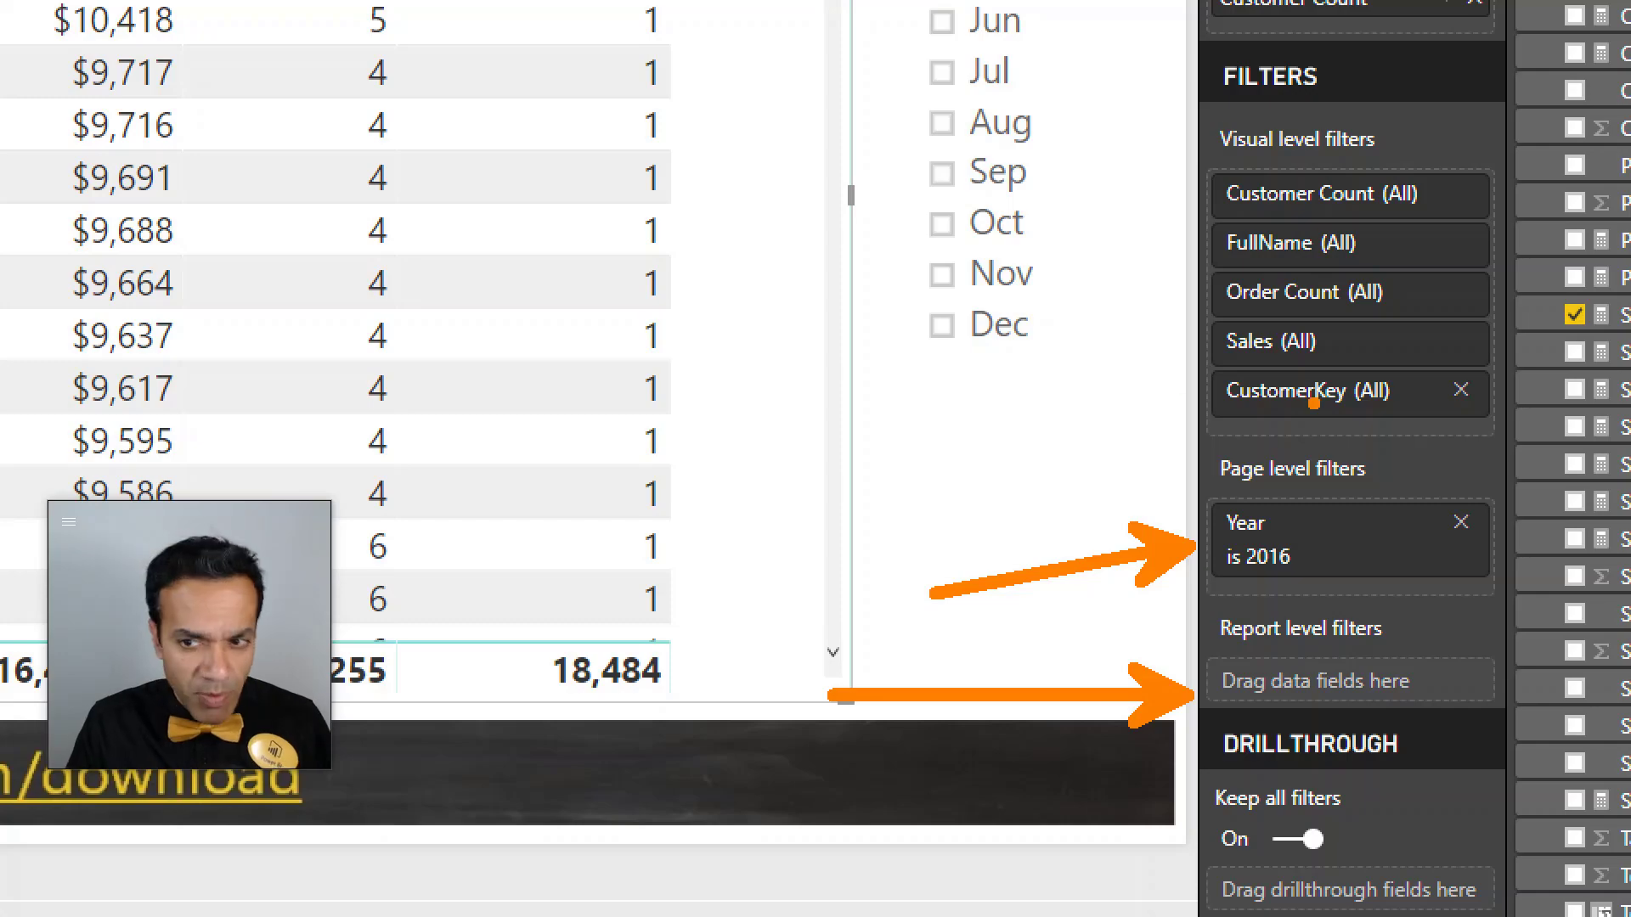
pyautogui.hotkey('ctrl', 'z')
pyautogui.hotkey('ctrl', 'z')
pyautogui.moveTo(1201, 382); pyautogui.dragTo(1012, 432)
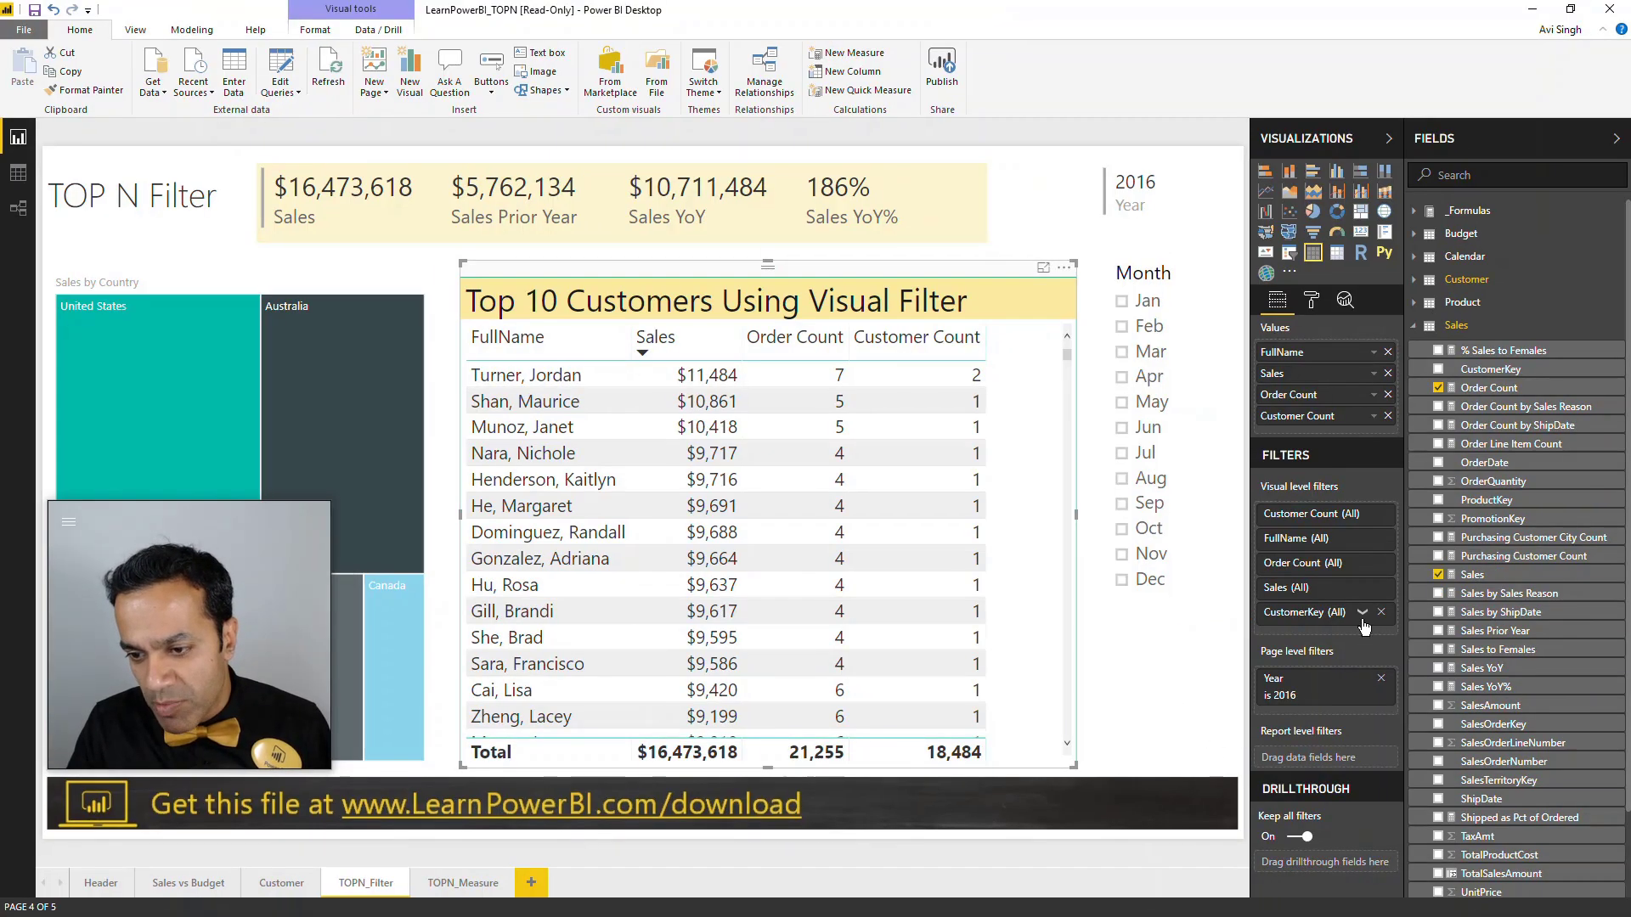
# - Change the filter type of the CustomerKey visual level filter to Top N
pyautogui.click(1363, 612)
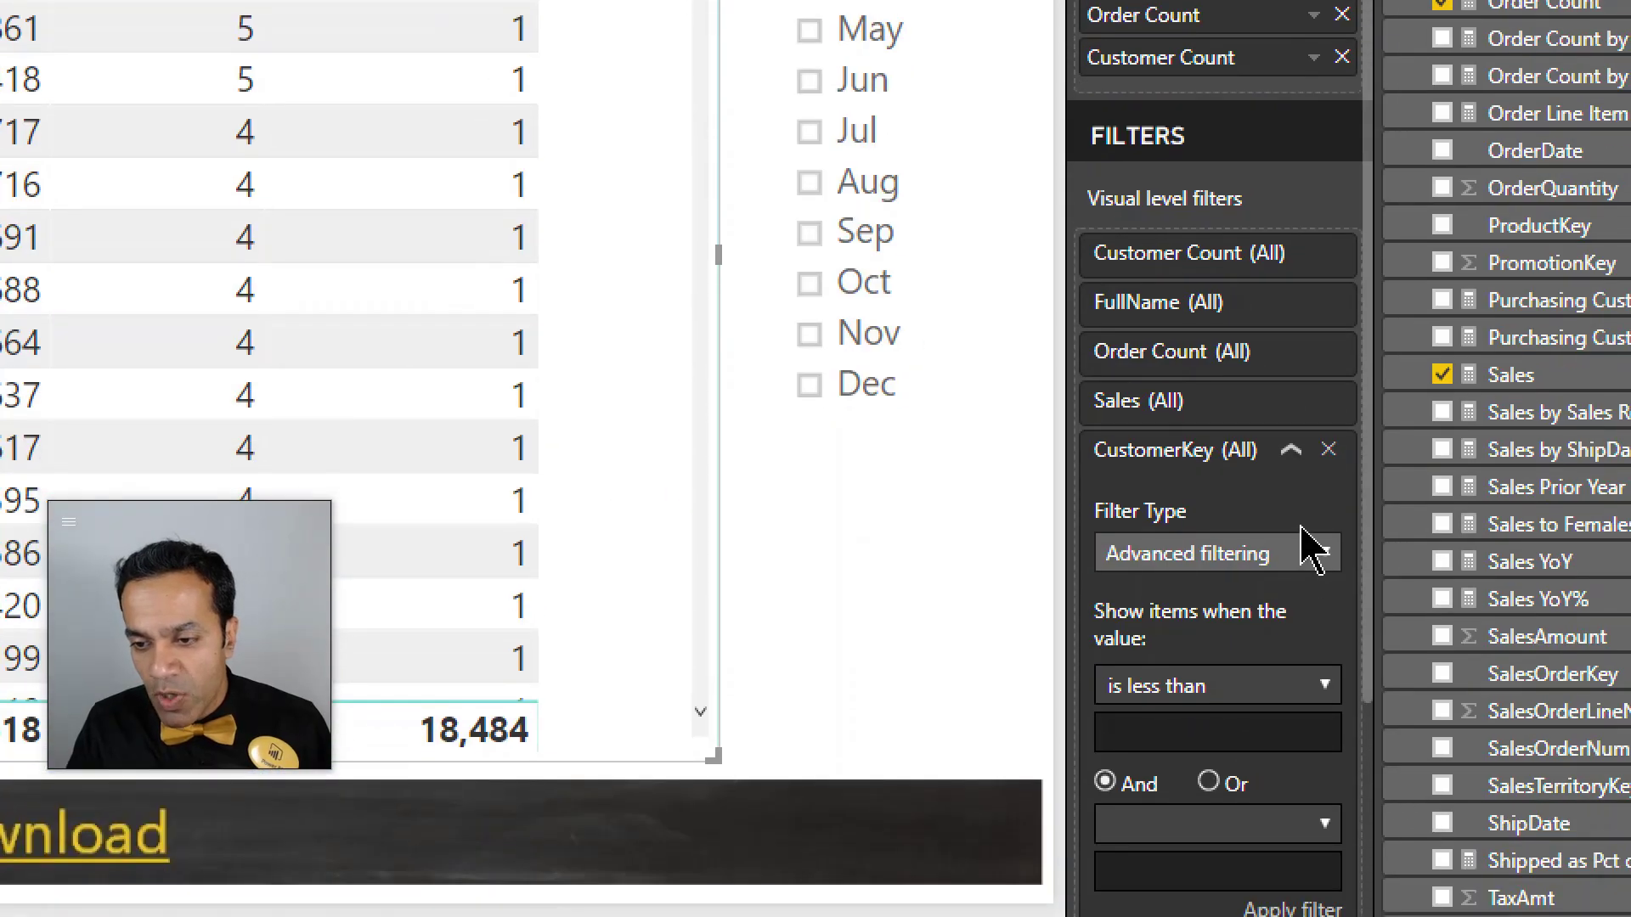
pyautogui.click(1265, 561)
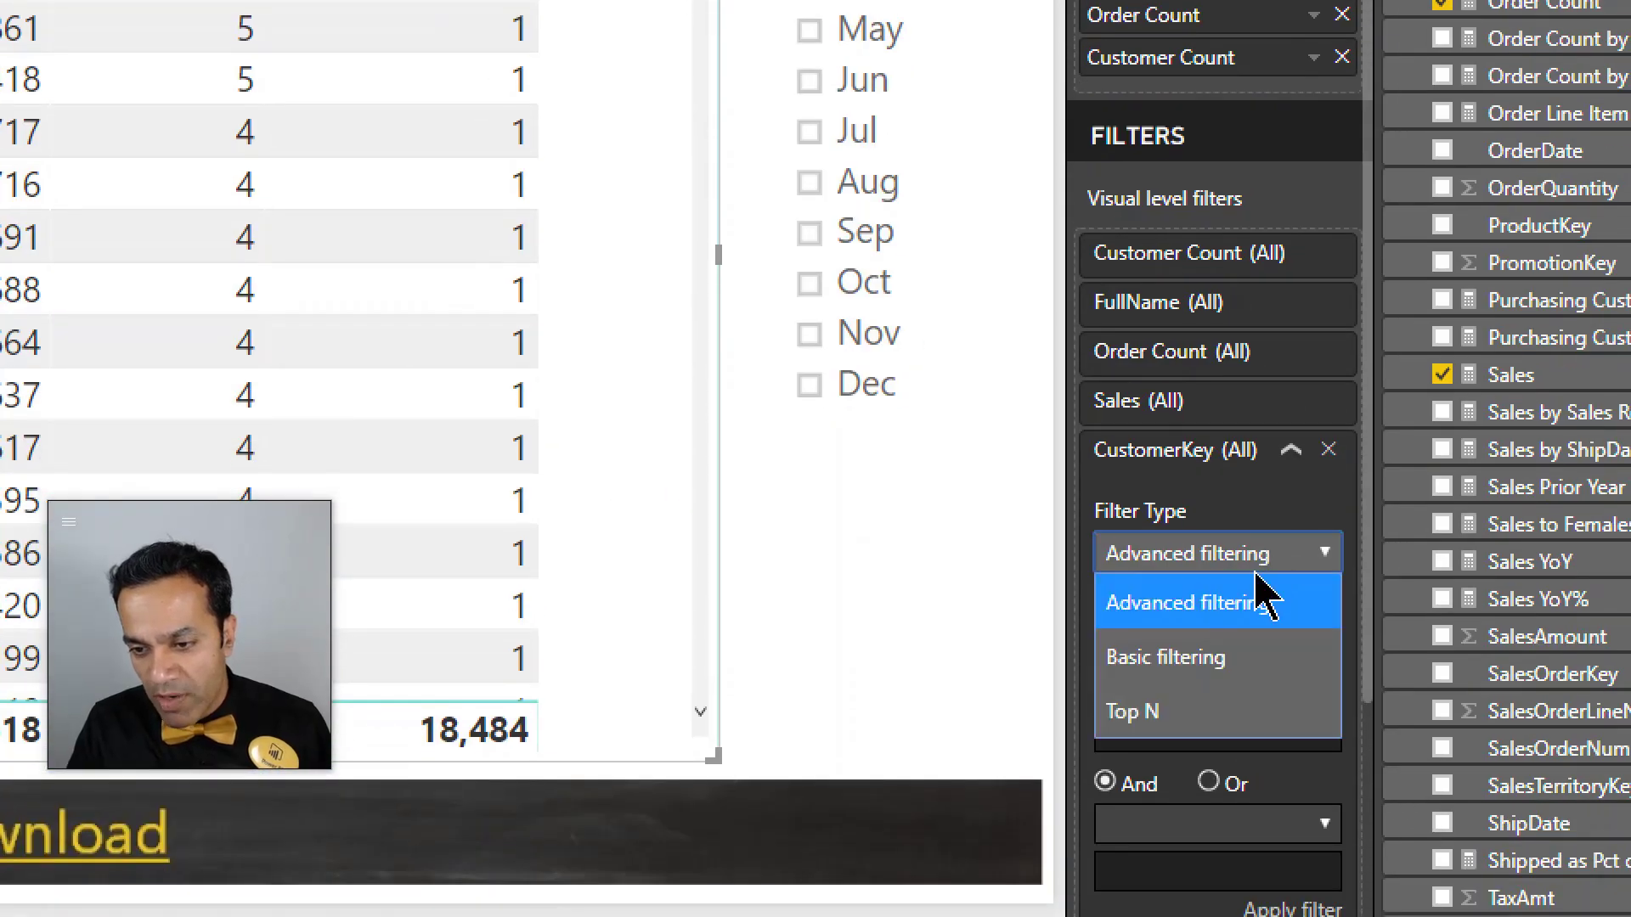
pyautogui.click(1172, 730)
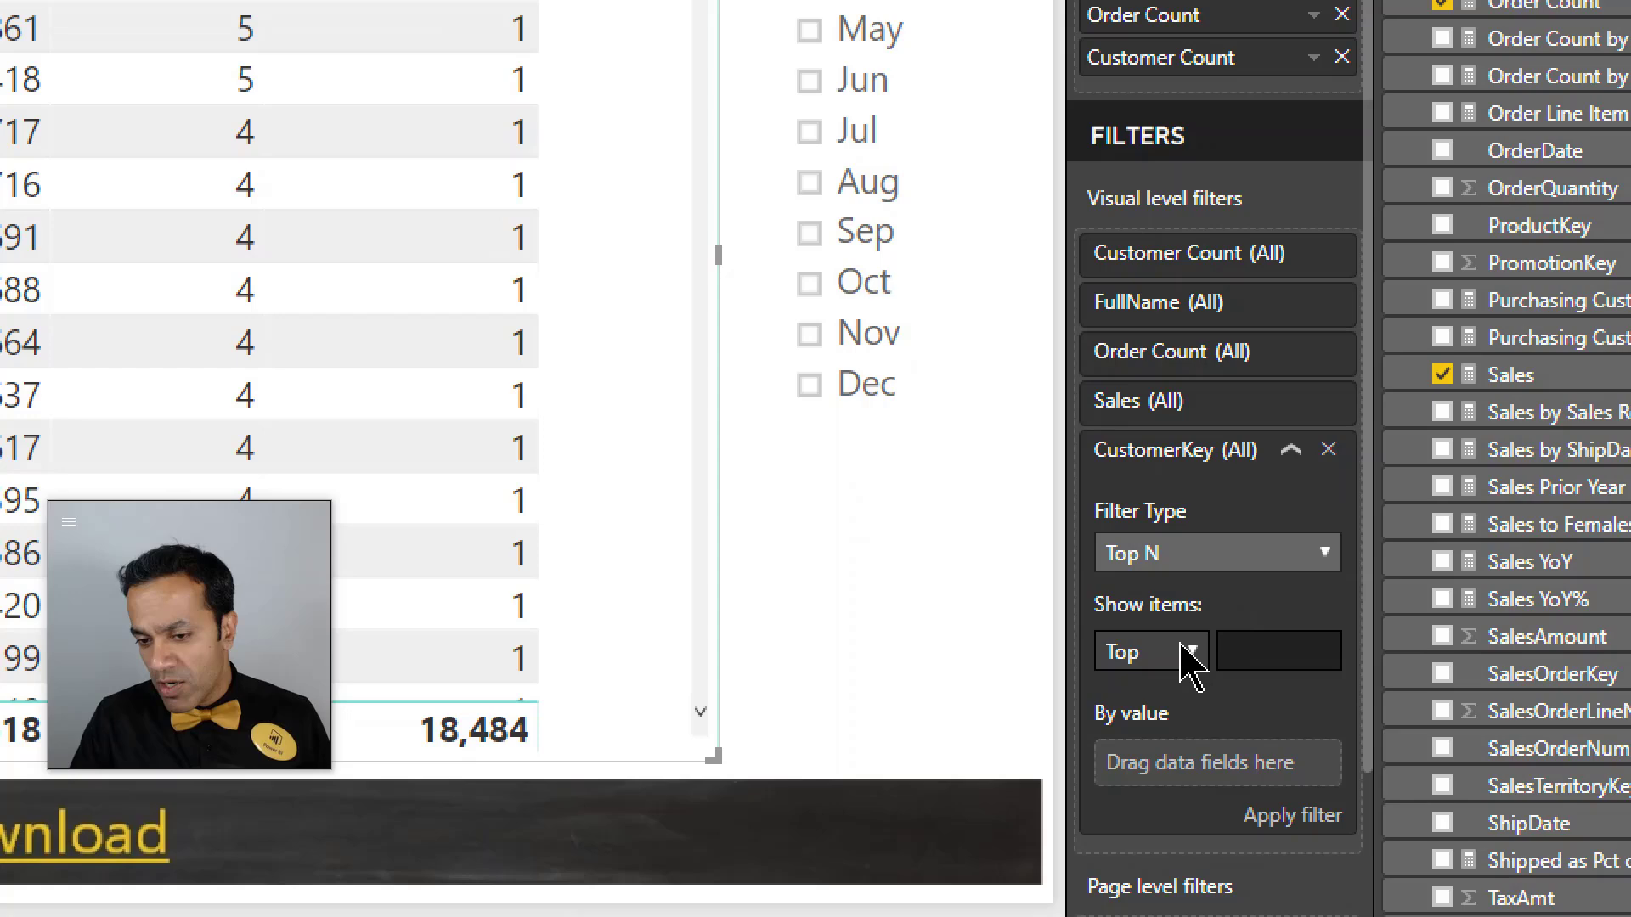
# - Configure the CustomerKey filter to show the top 10 items by Sales and apply it
pyautogui.click(1189, 654)
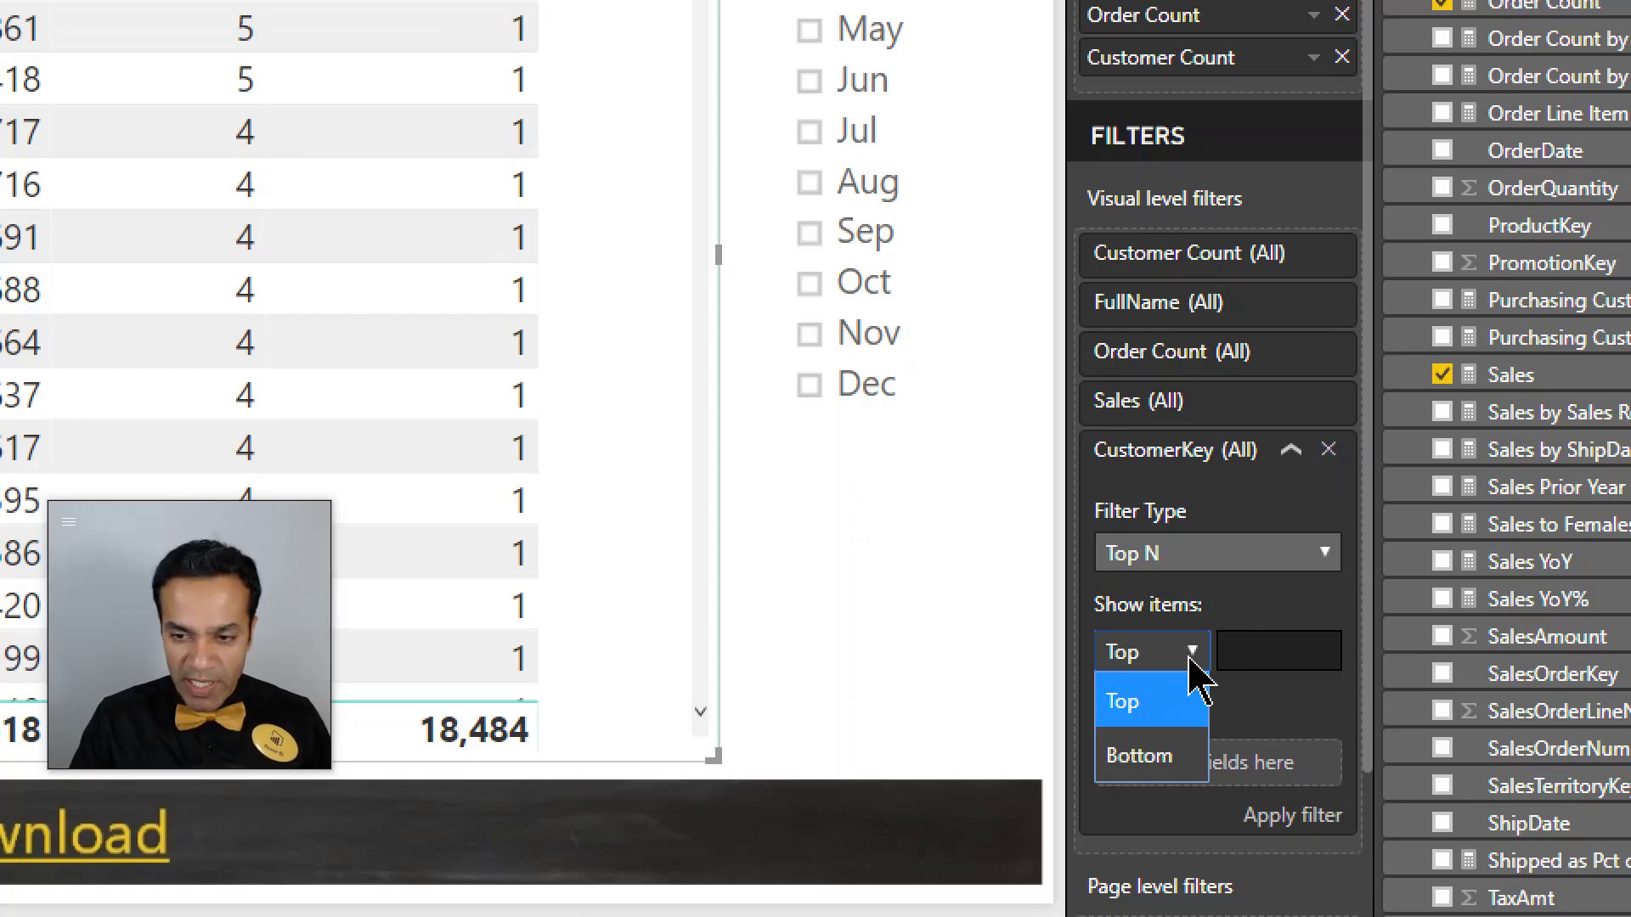
pyautogui.click(1190, 662)
pyautogui.click(1260, 655)
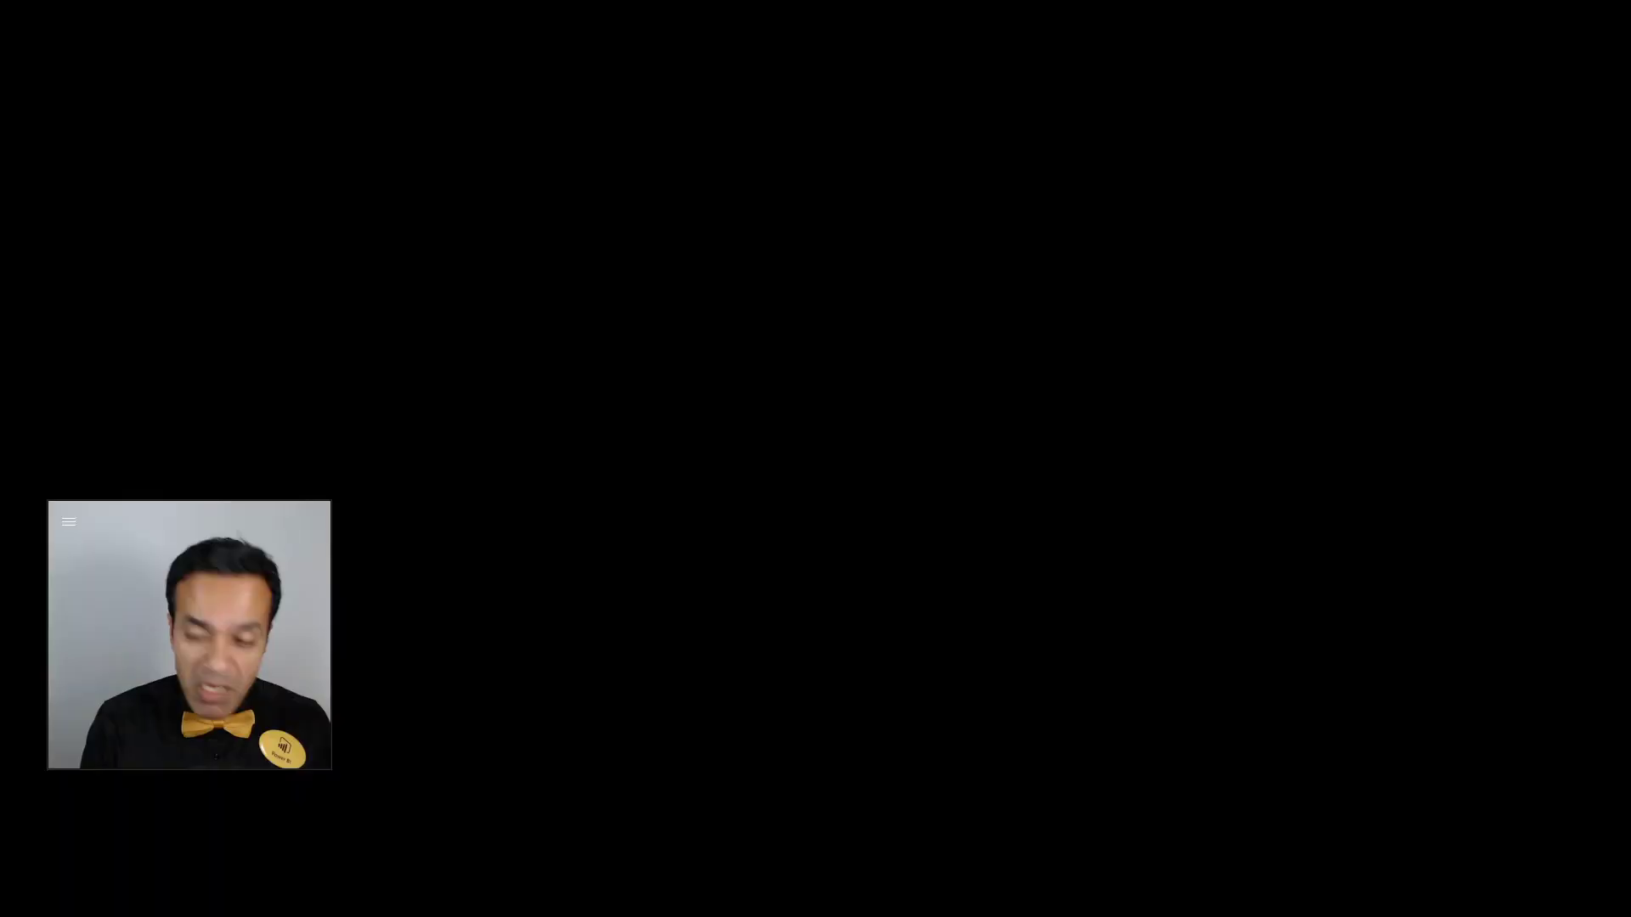
pyautogui.write('10')
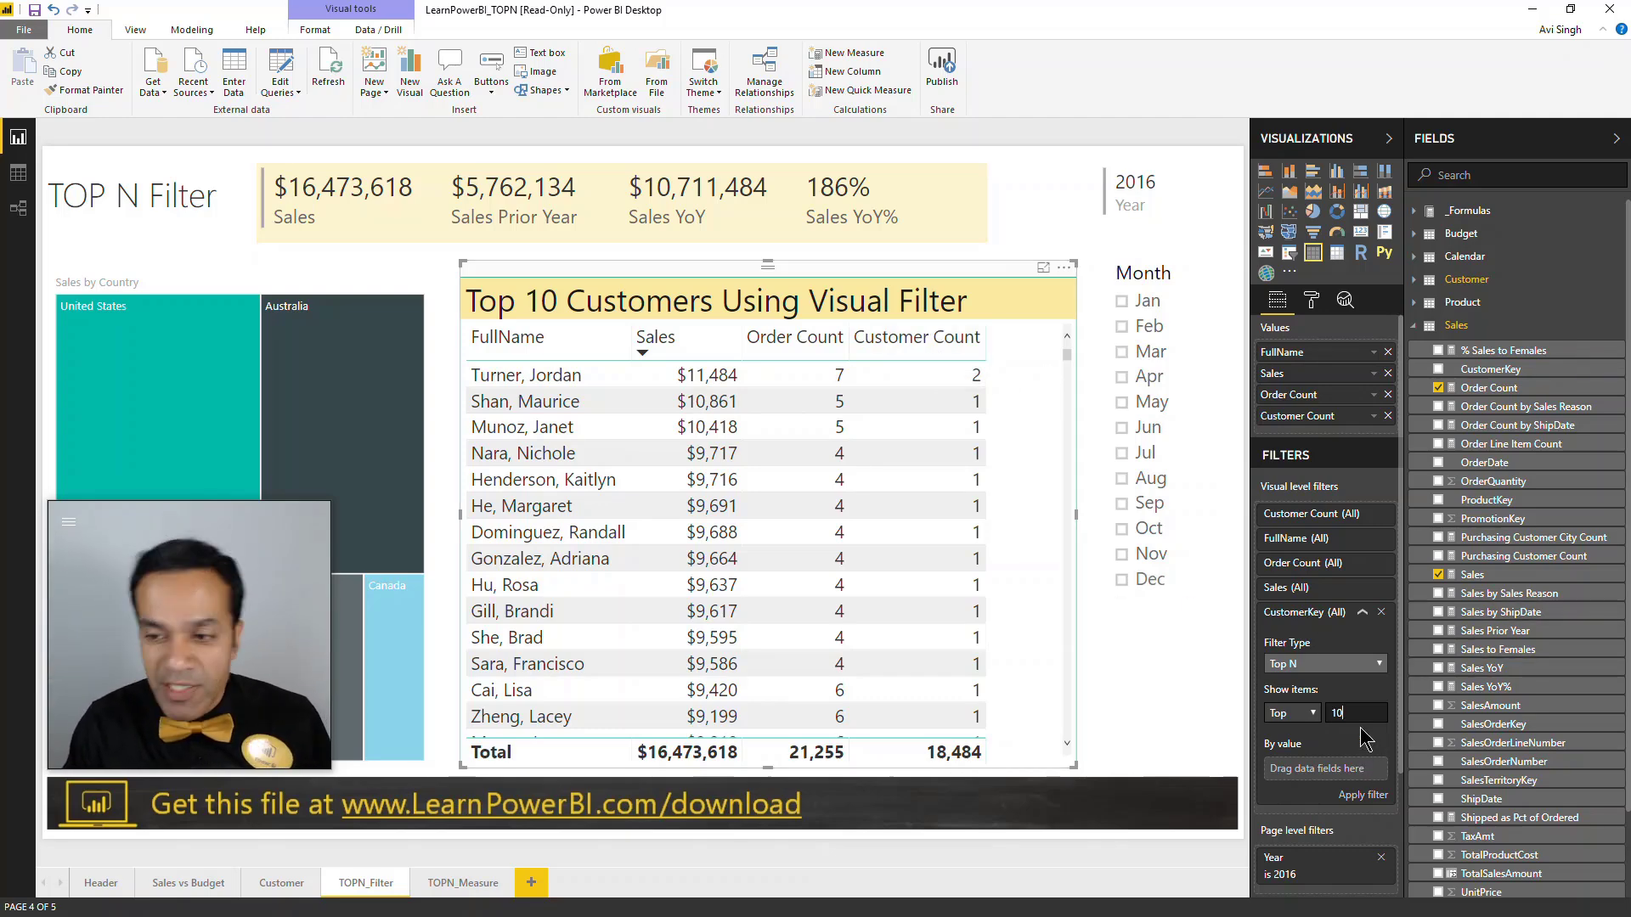
pyautogui.moveTo(1478, 580); pyautogui.dragTo(1342, 782)
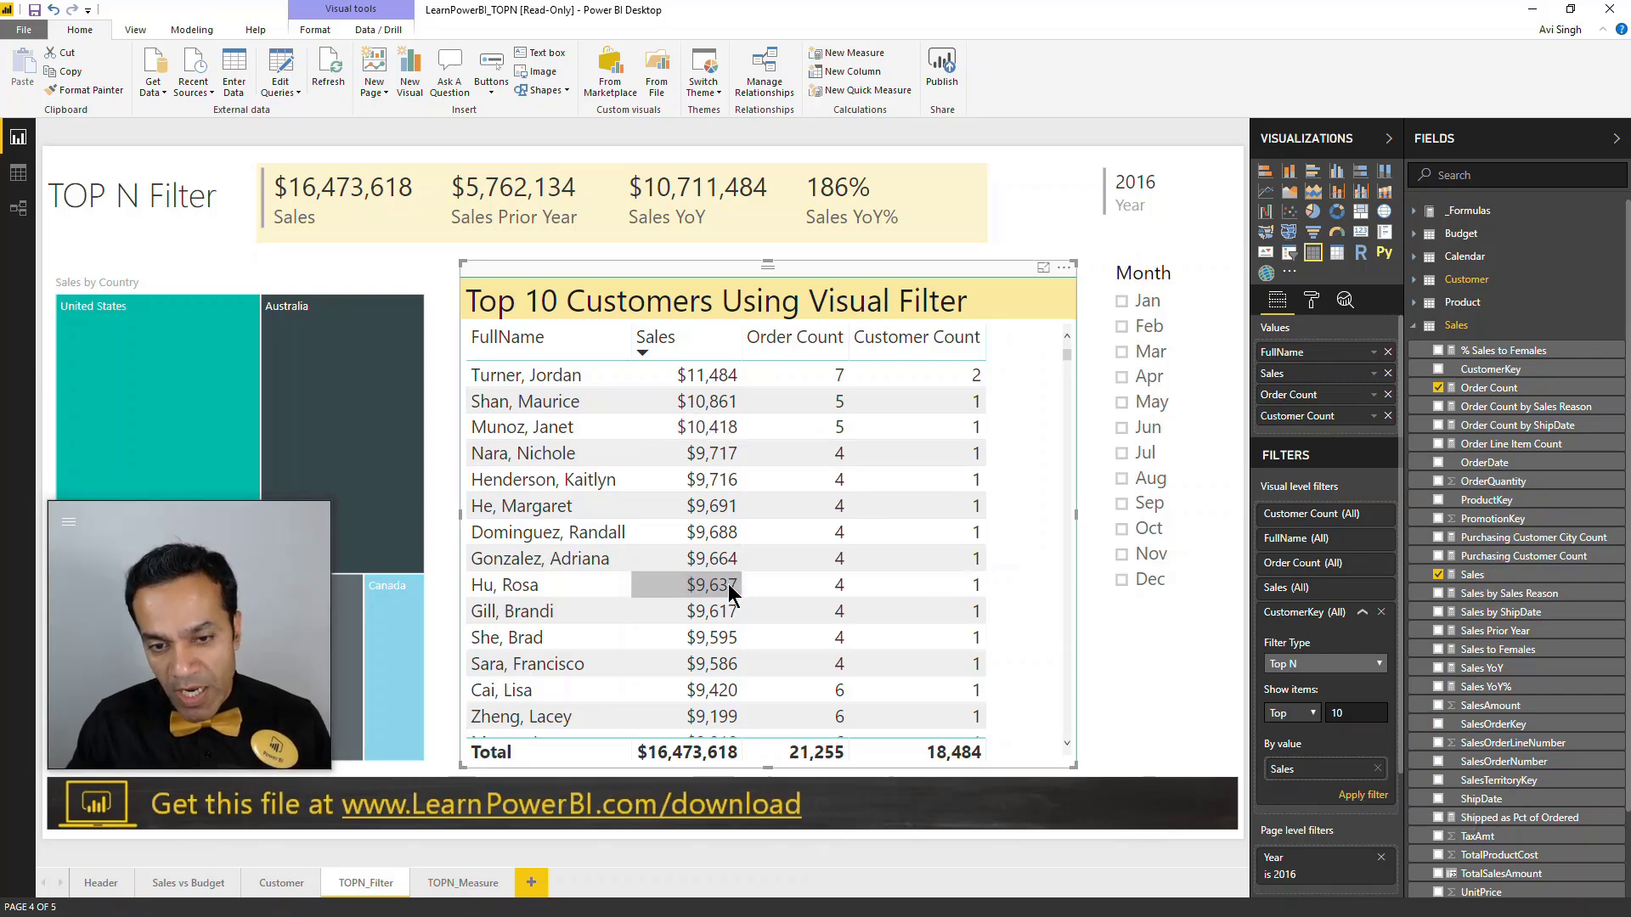
pyautogui.click(1363, 794)
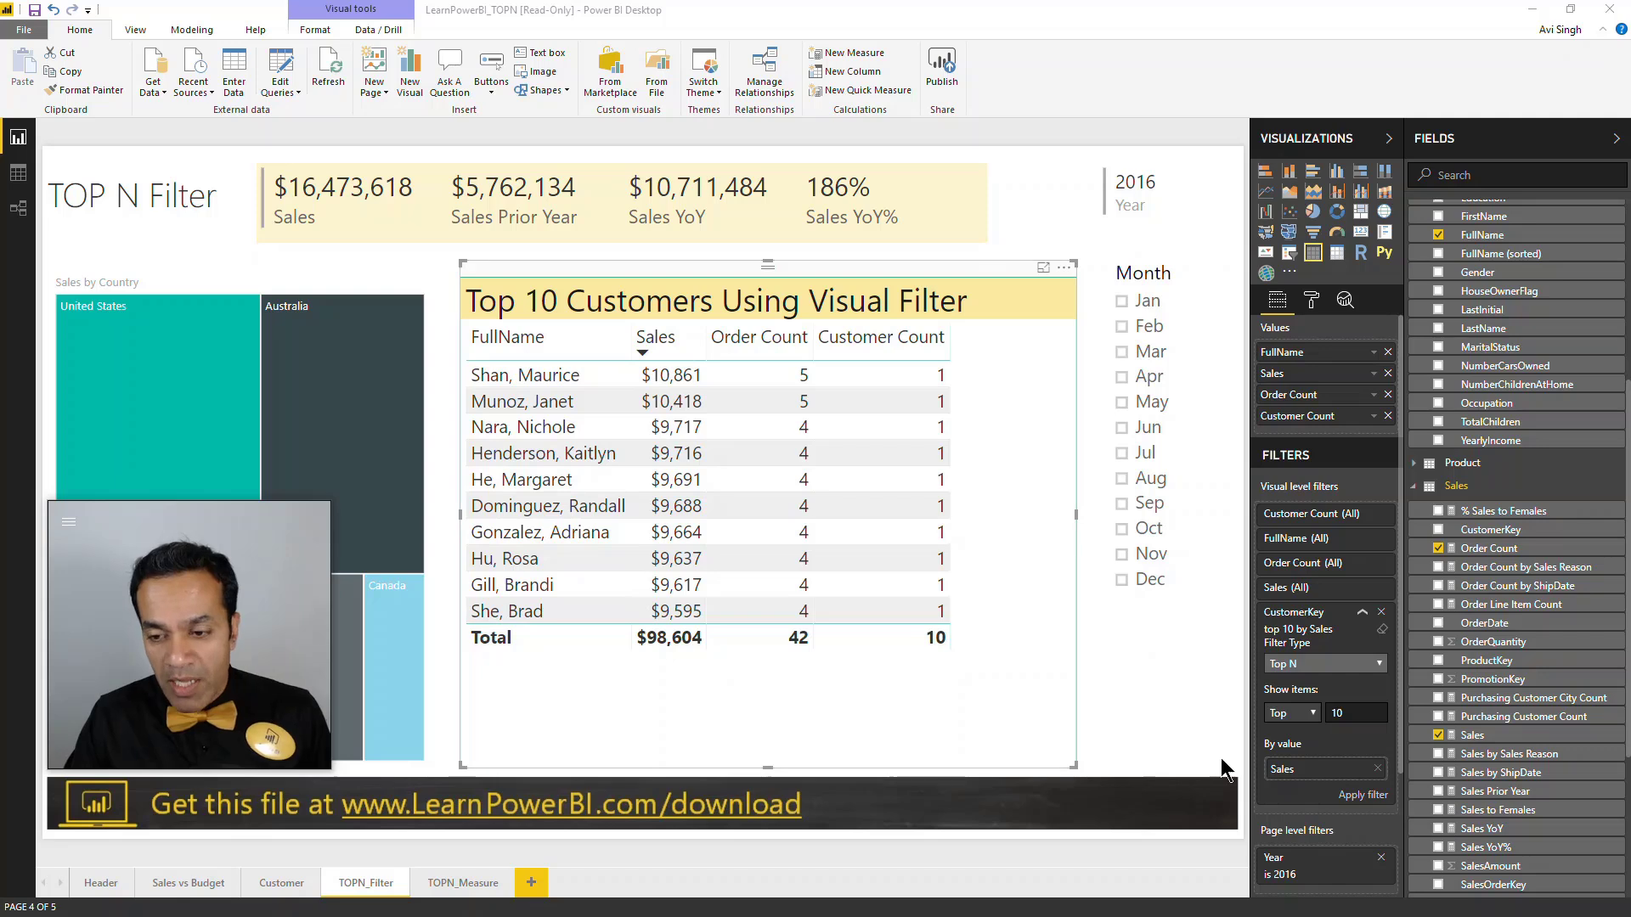
# - Rank the top 10 CustomerKey filter by Order Count instead of Sales, apply it, and sort the table by Order Count
pyautogui.click(1380, 771)
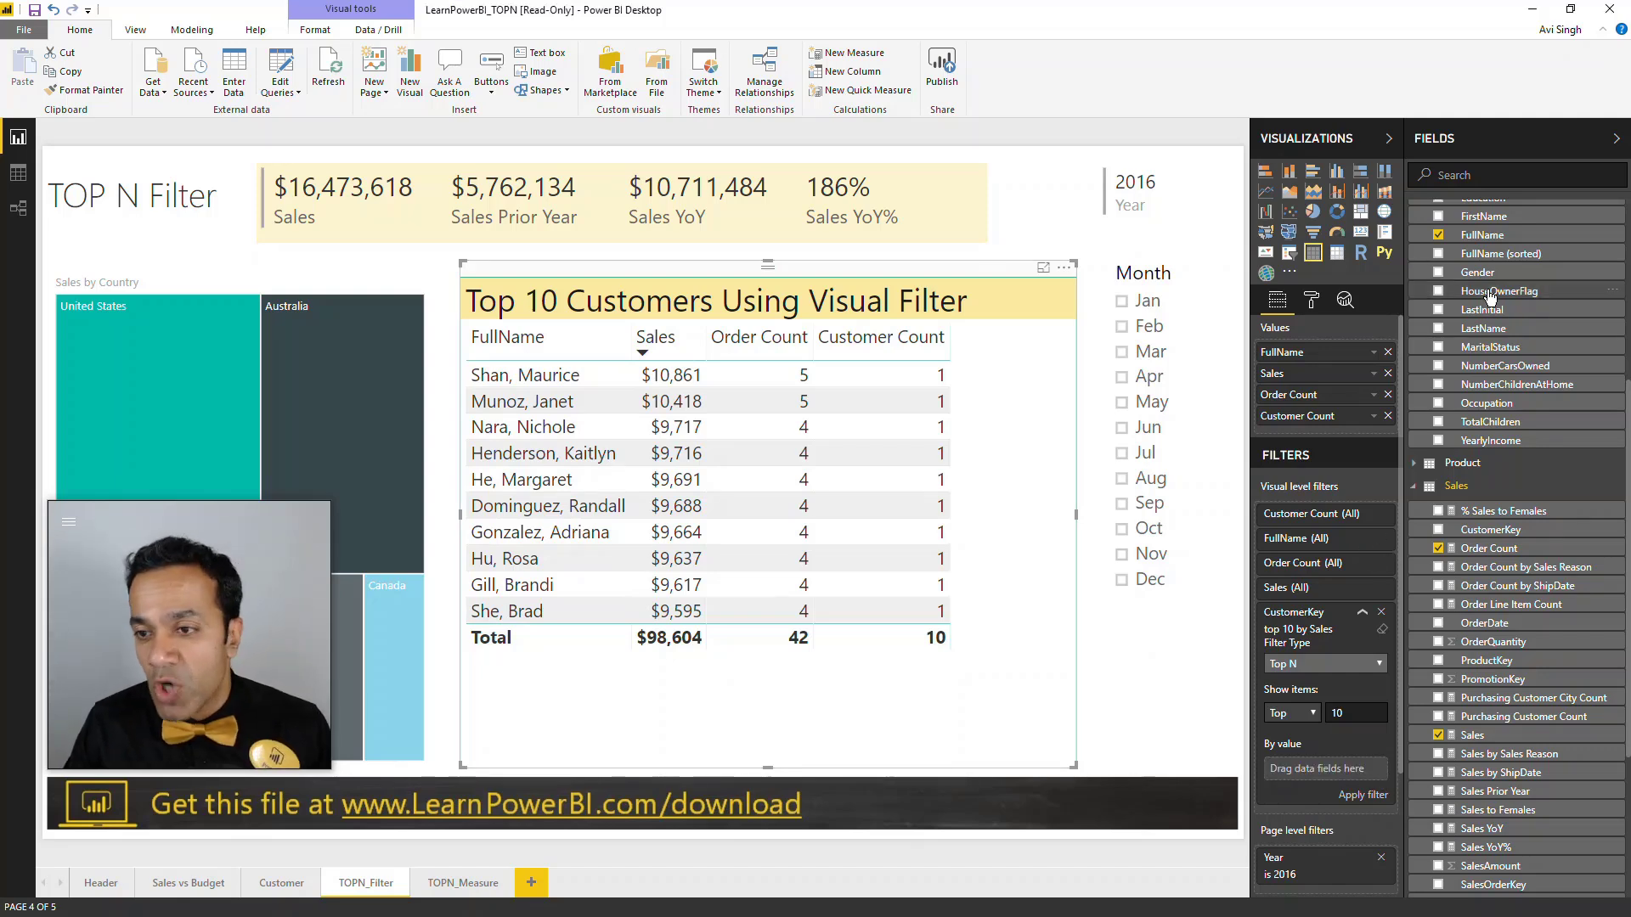
pyautogui.moveTo(1495, 549); pyautogui.dragTo(1364, 770)
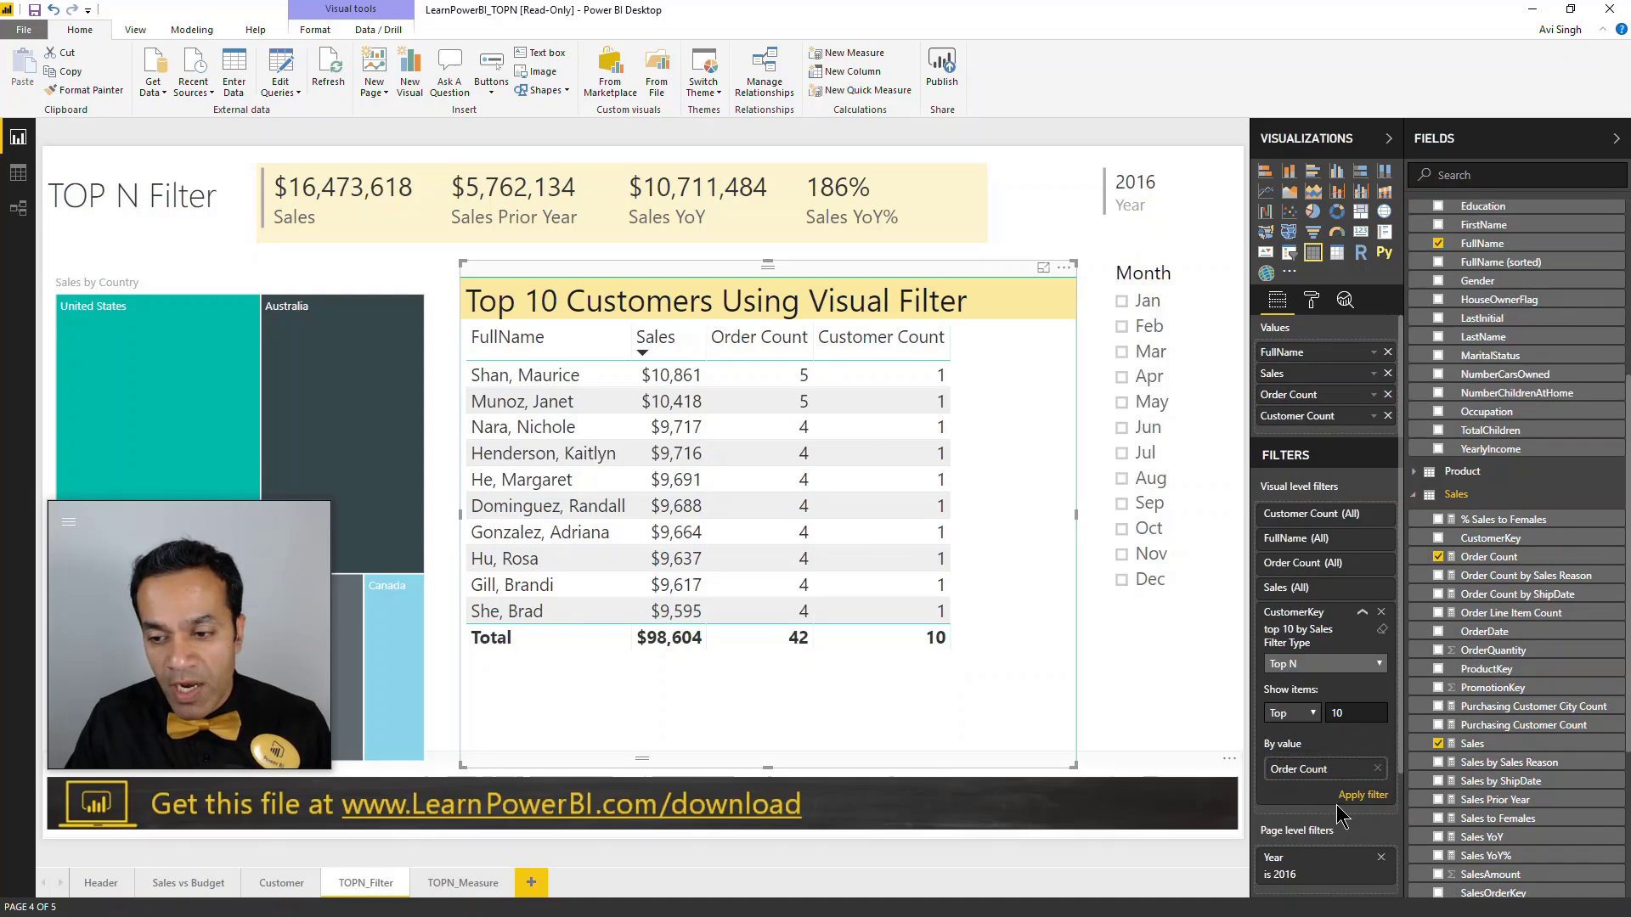
pyautogui.click(1363, 795)
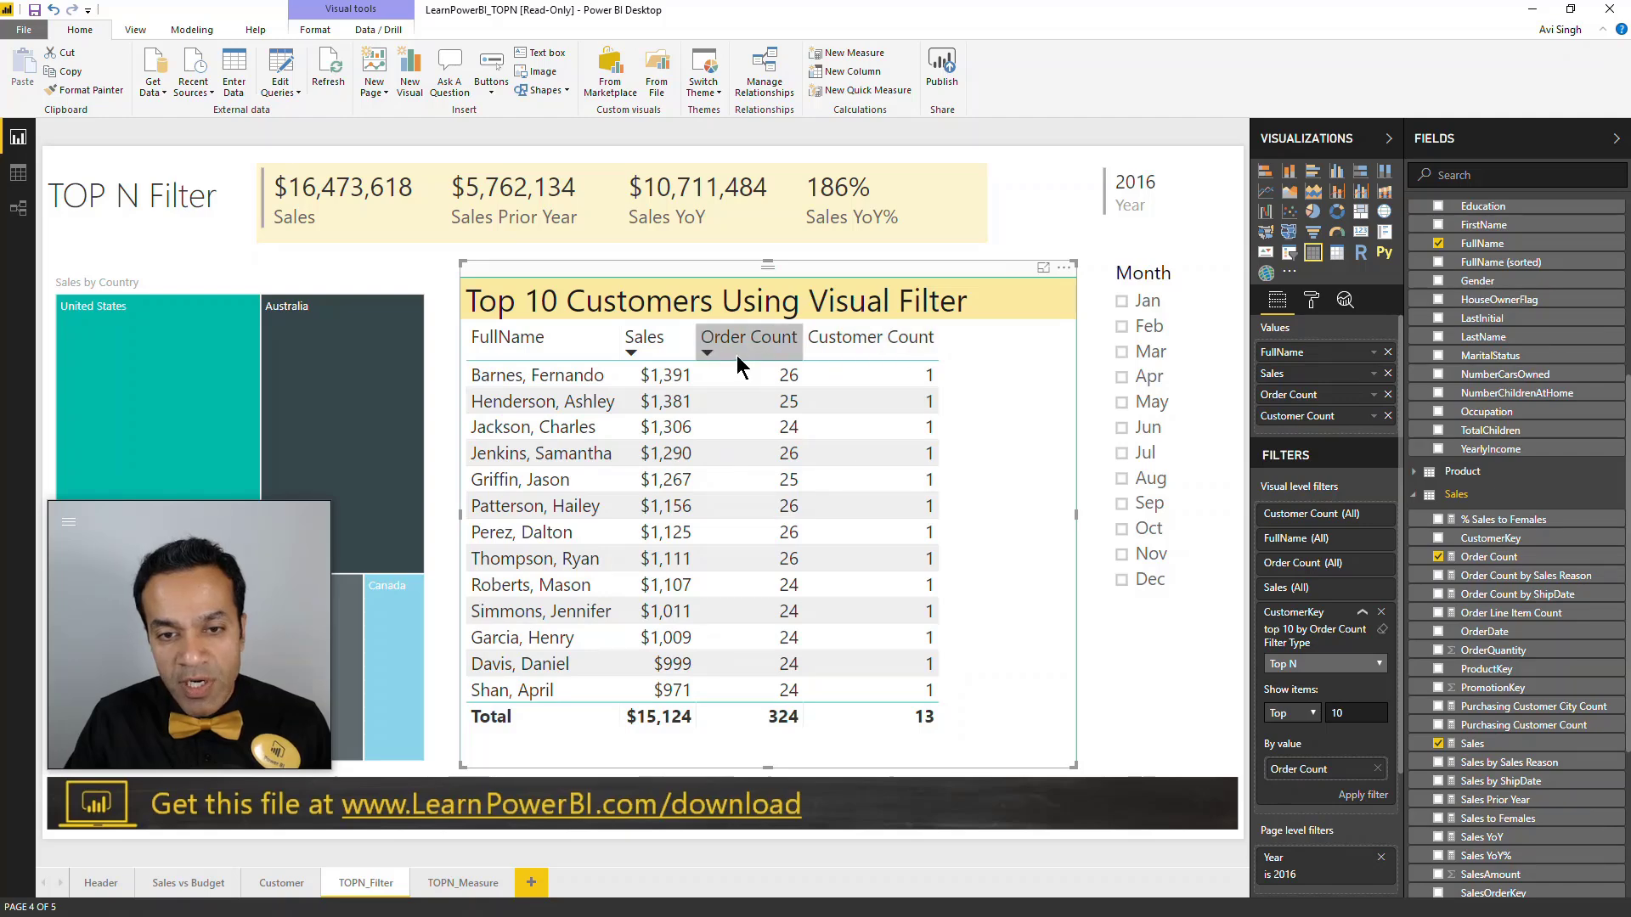
pyautogui.click(775, 337)
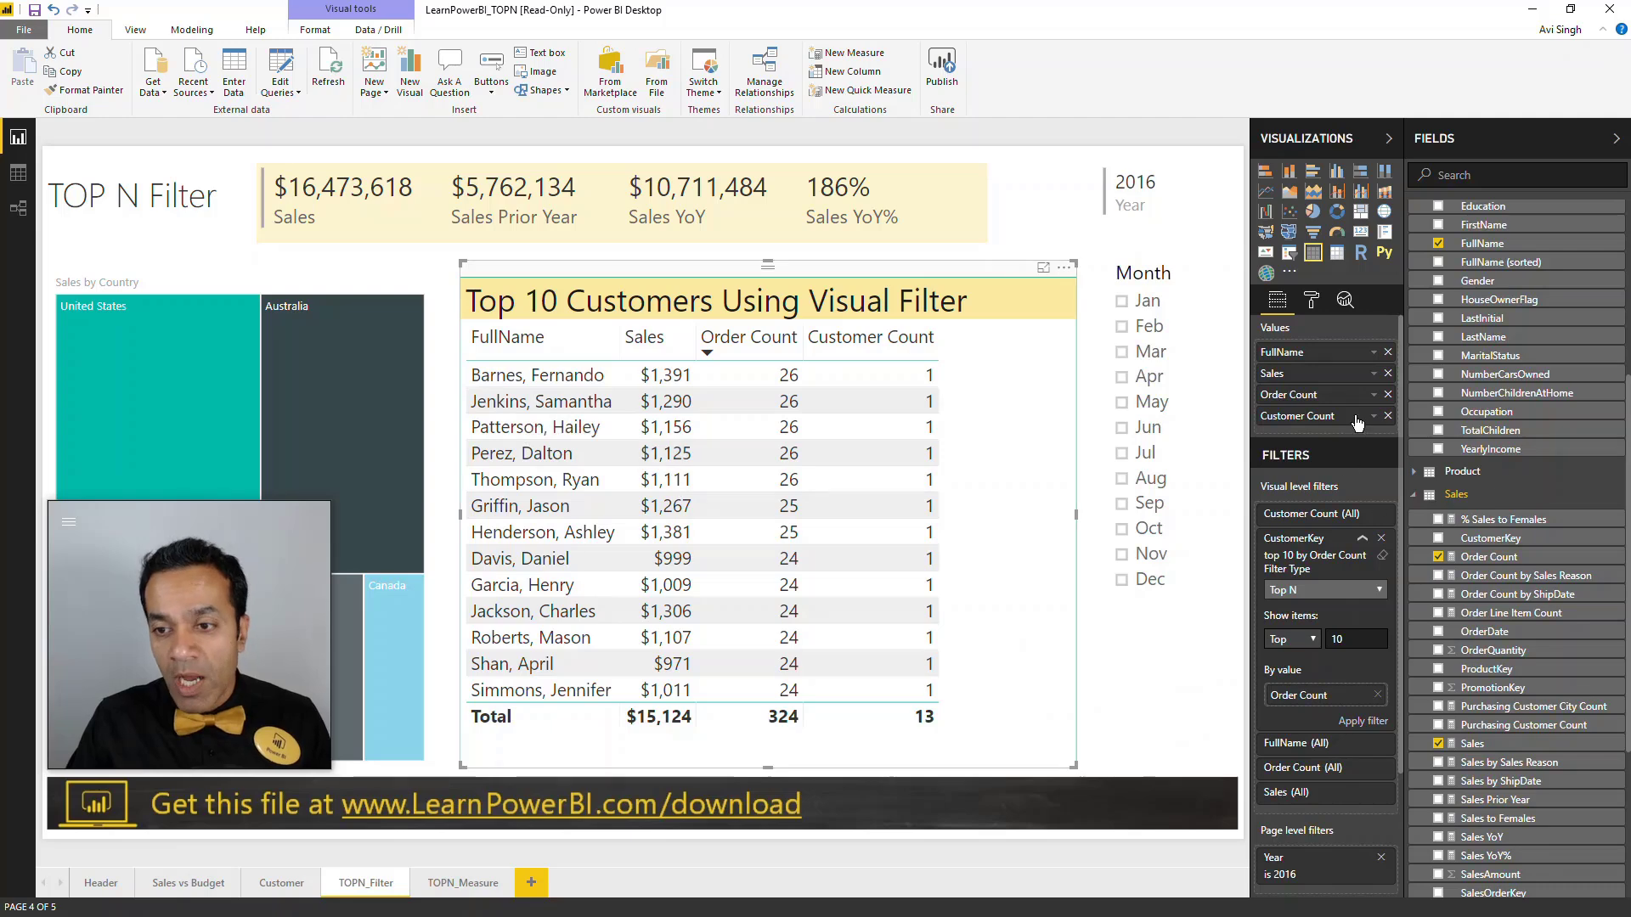
# - Try removing Order Count and Customer Count from the table, and undo both removals
pyautogui.click(1388, 395)
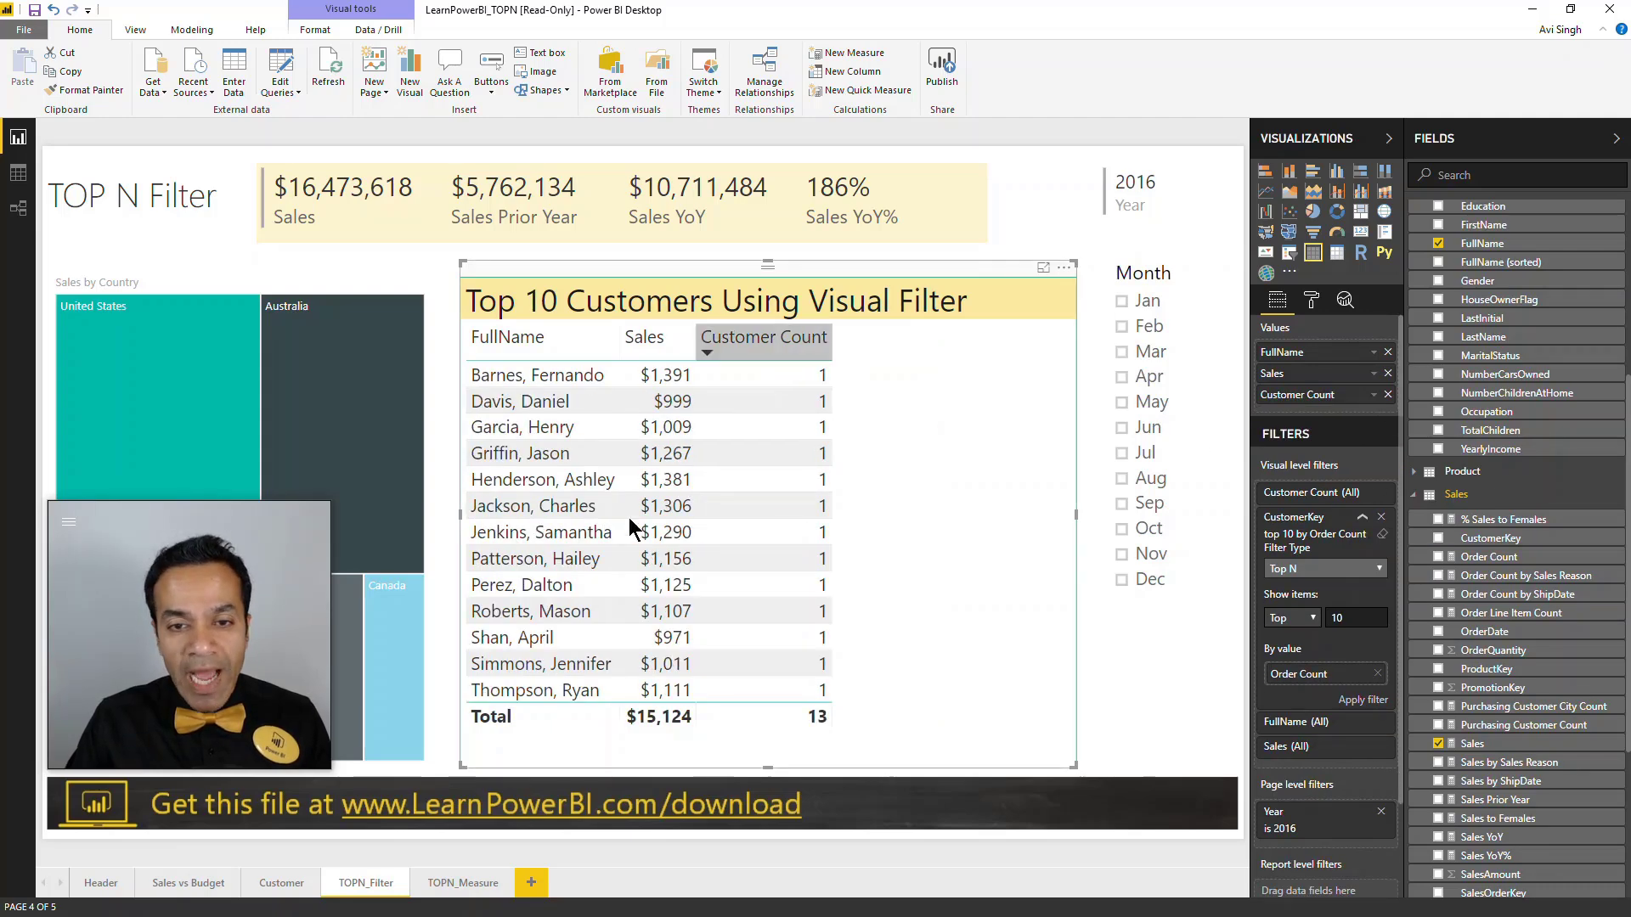
pyautogui.click(1388, 395)
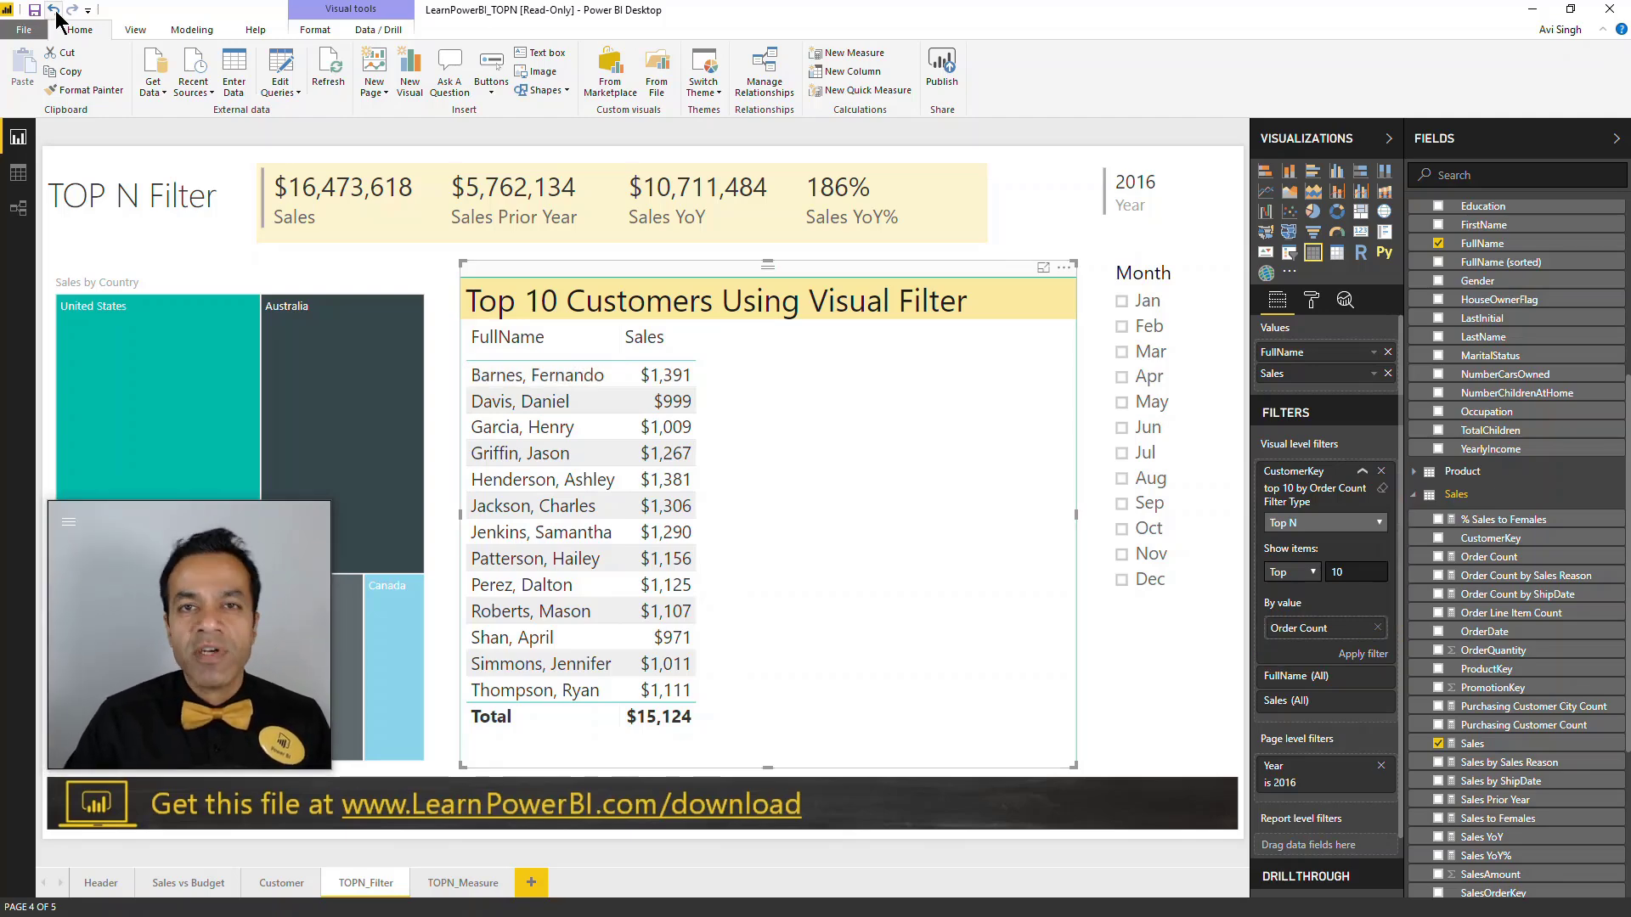
pyautogui.click(54, 11)
pyautogui.click(55, 11)
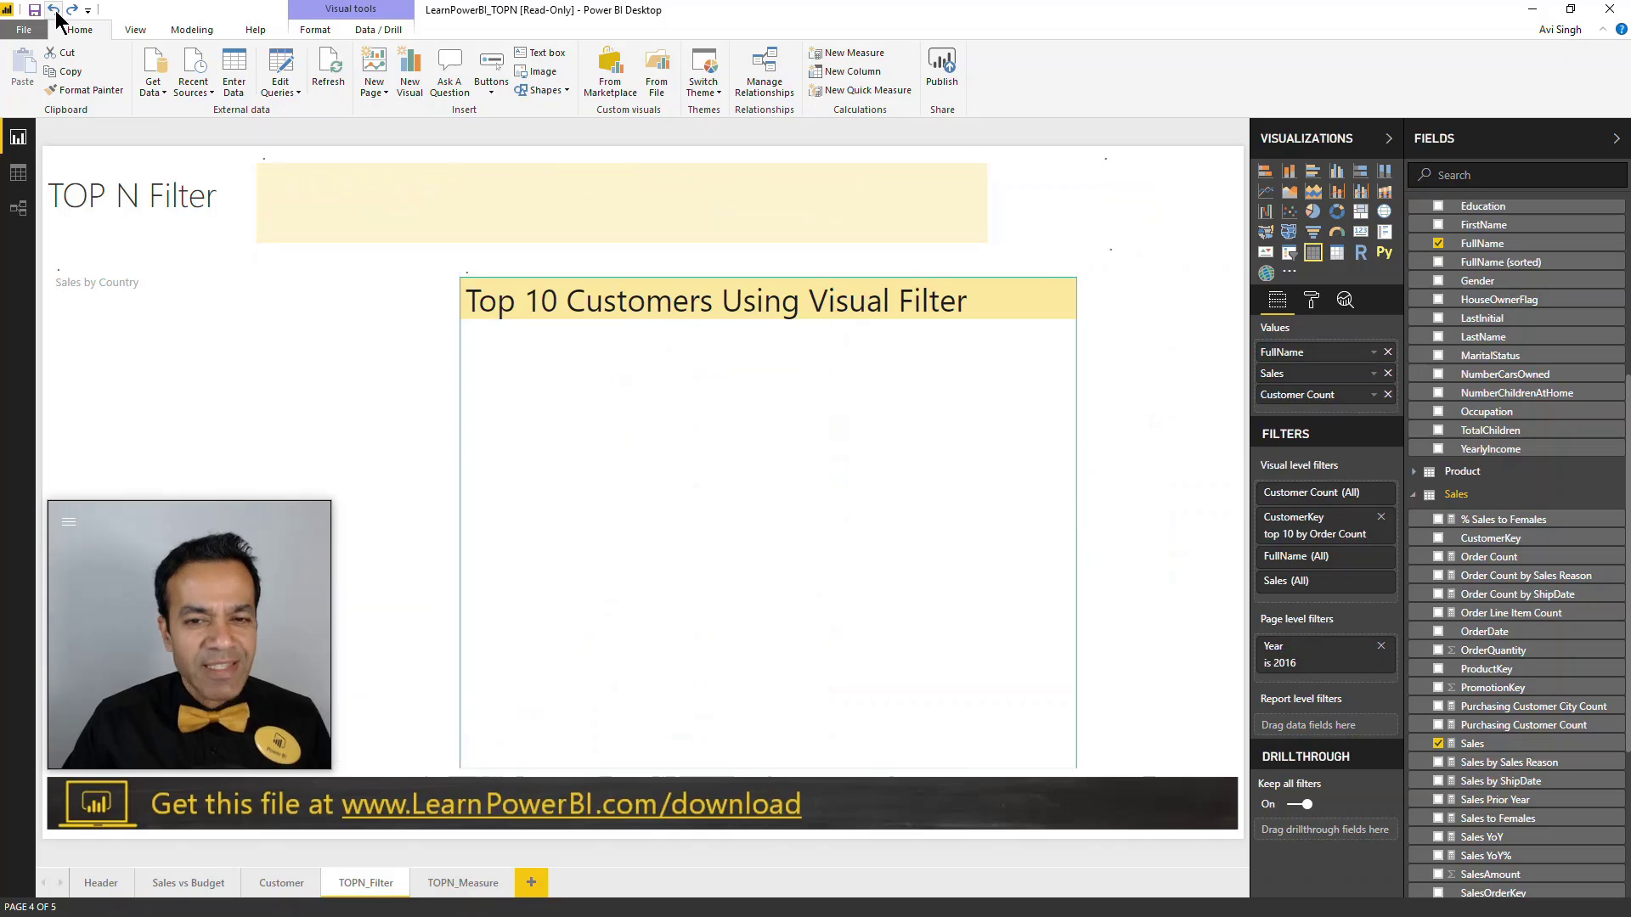
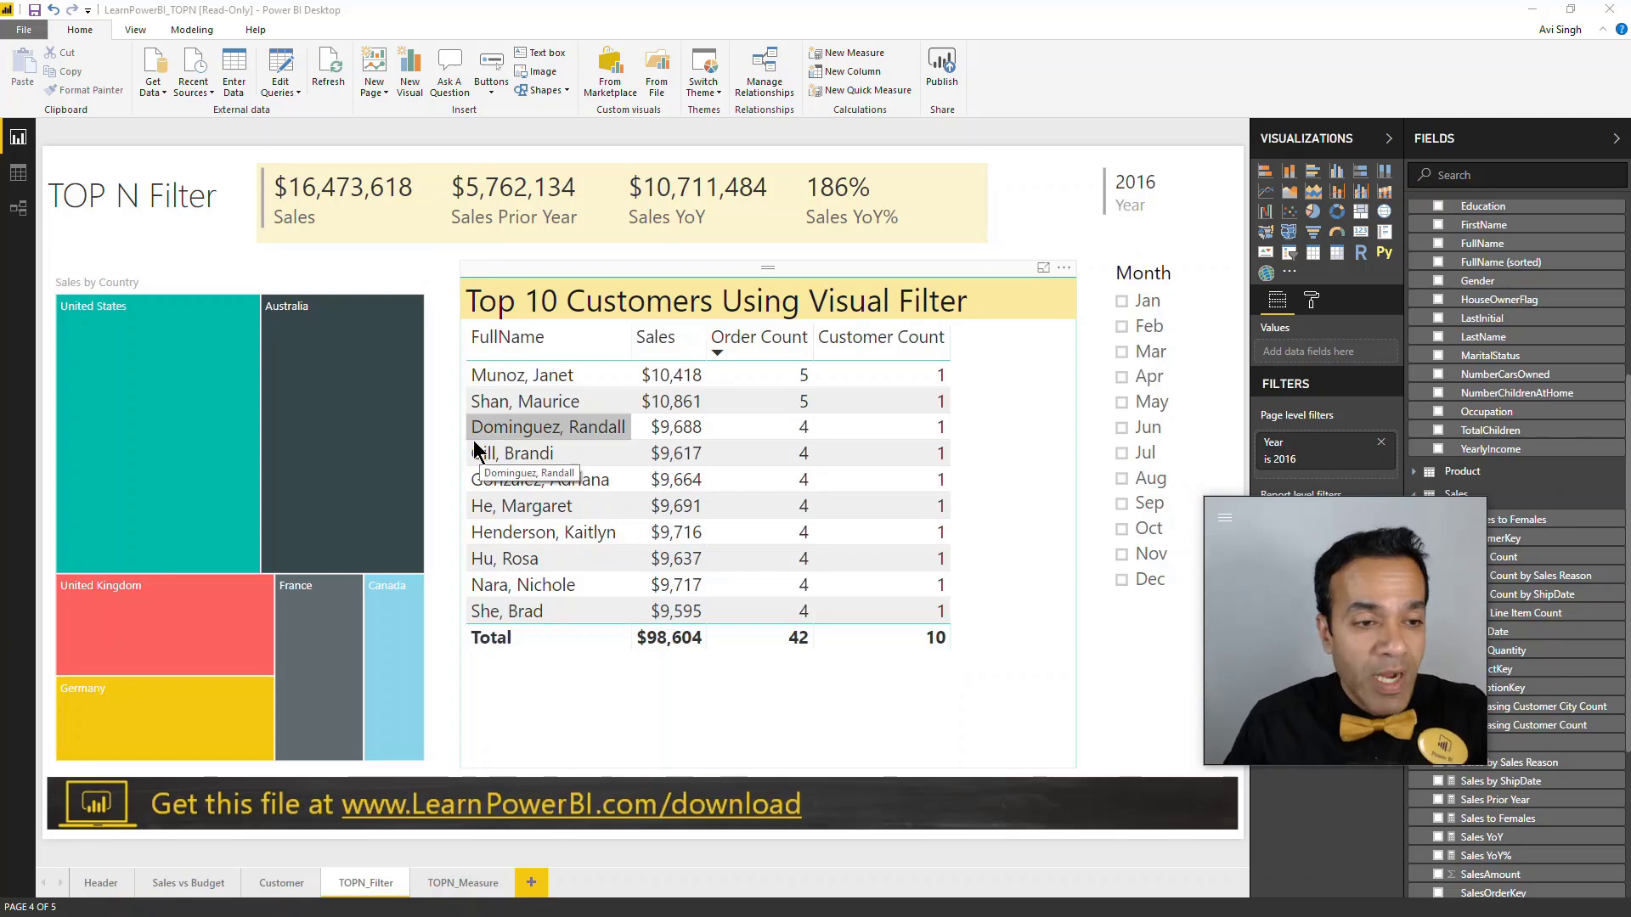
# - Cross-filter the top 10 table by United States, Australia, United Kingdom and France in the treemap, and clear the selection
pyautogui.click(183, 468)
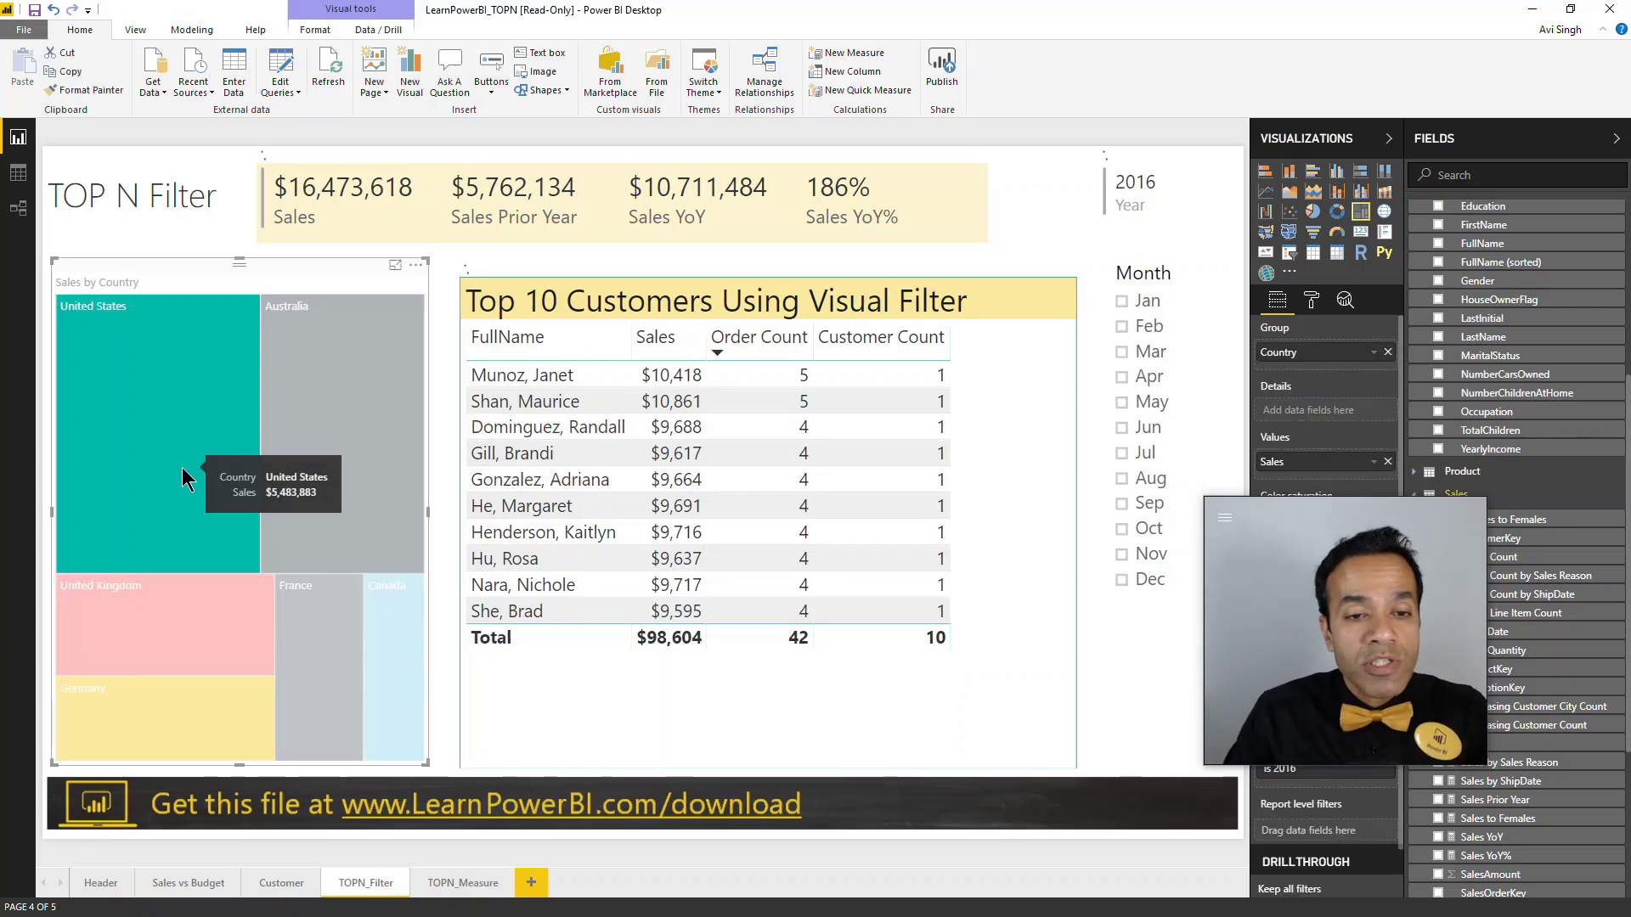
pyautogui.click(320, 437)
pyautogui.click(161, 614)
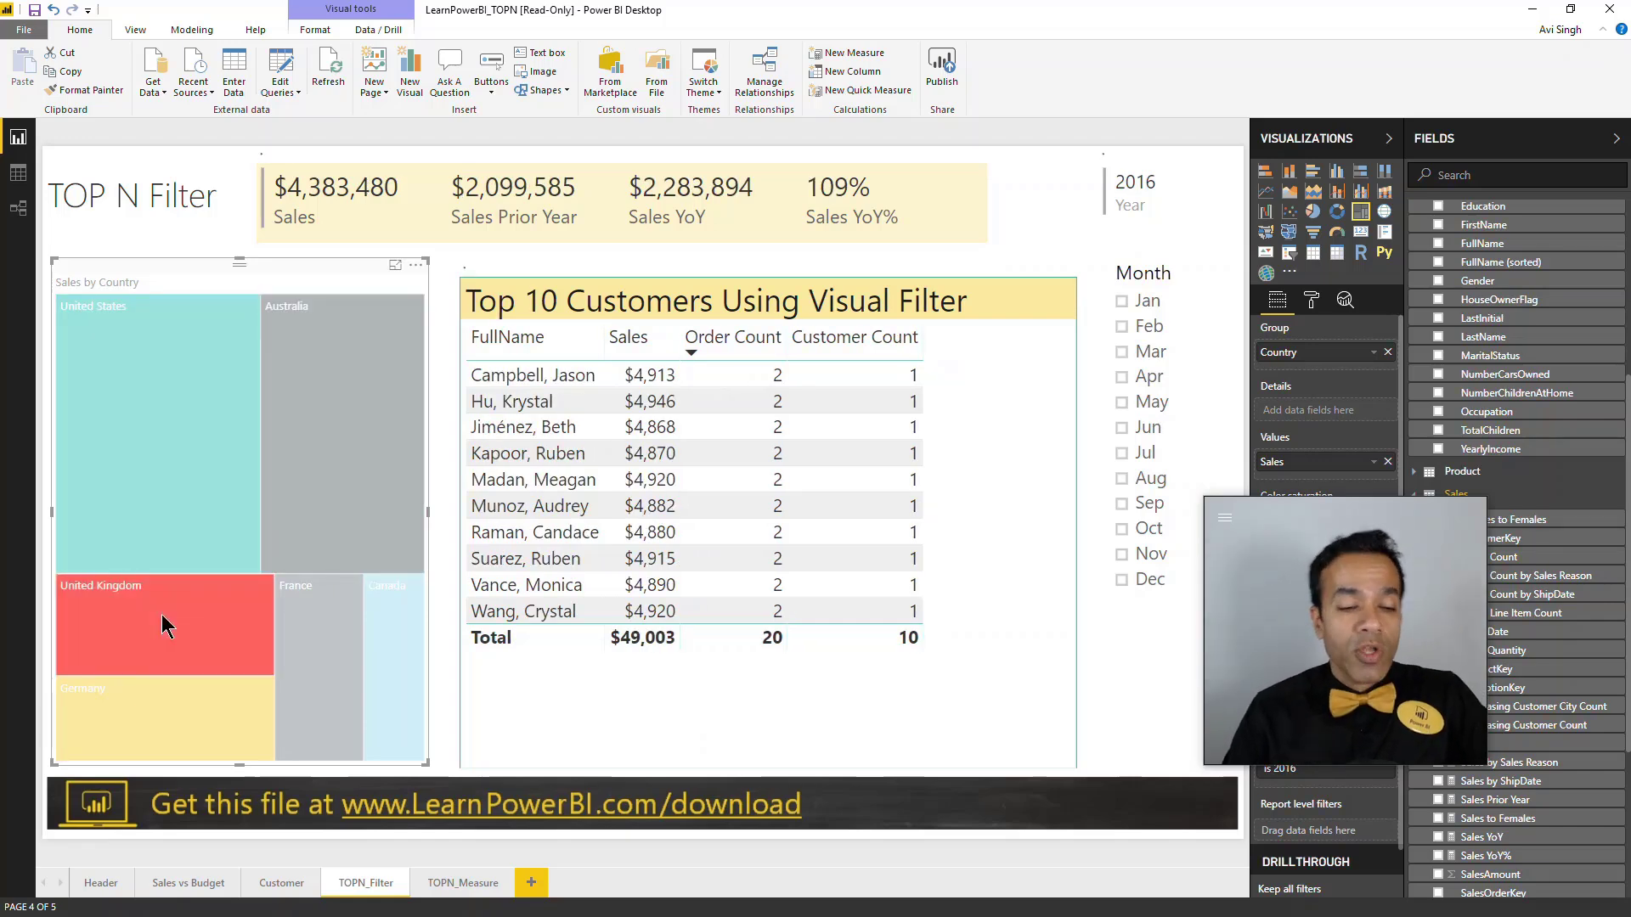
pyautogui.click(294, 614)
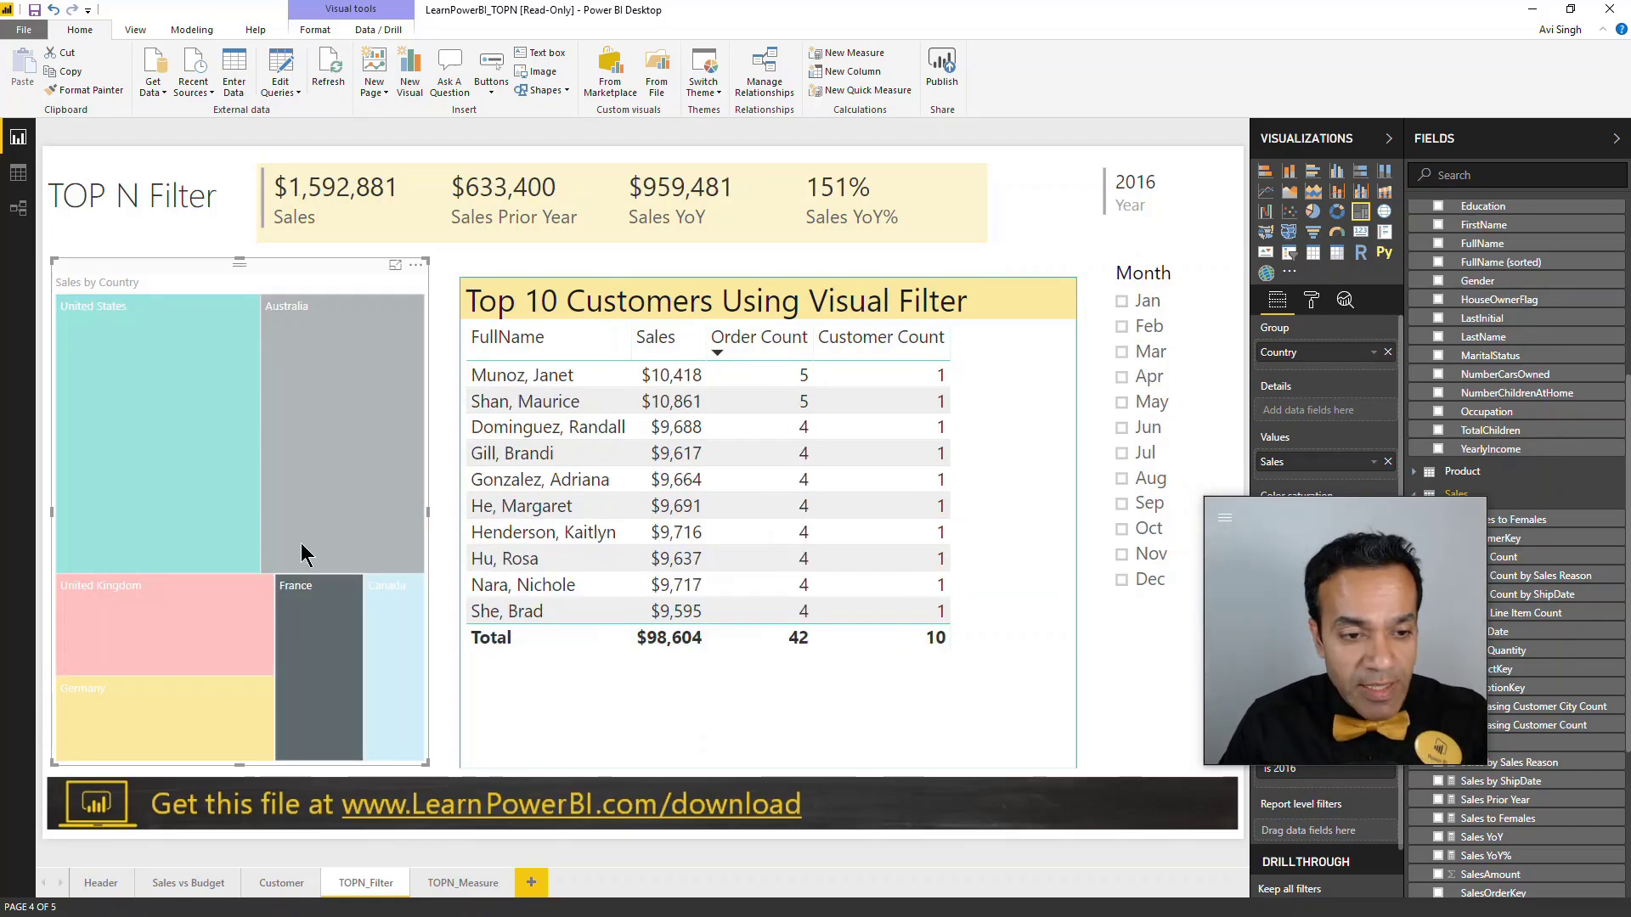
pyautogui.click(310, 598)
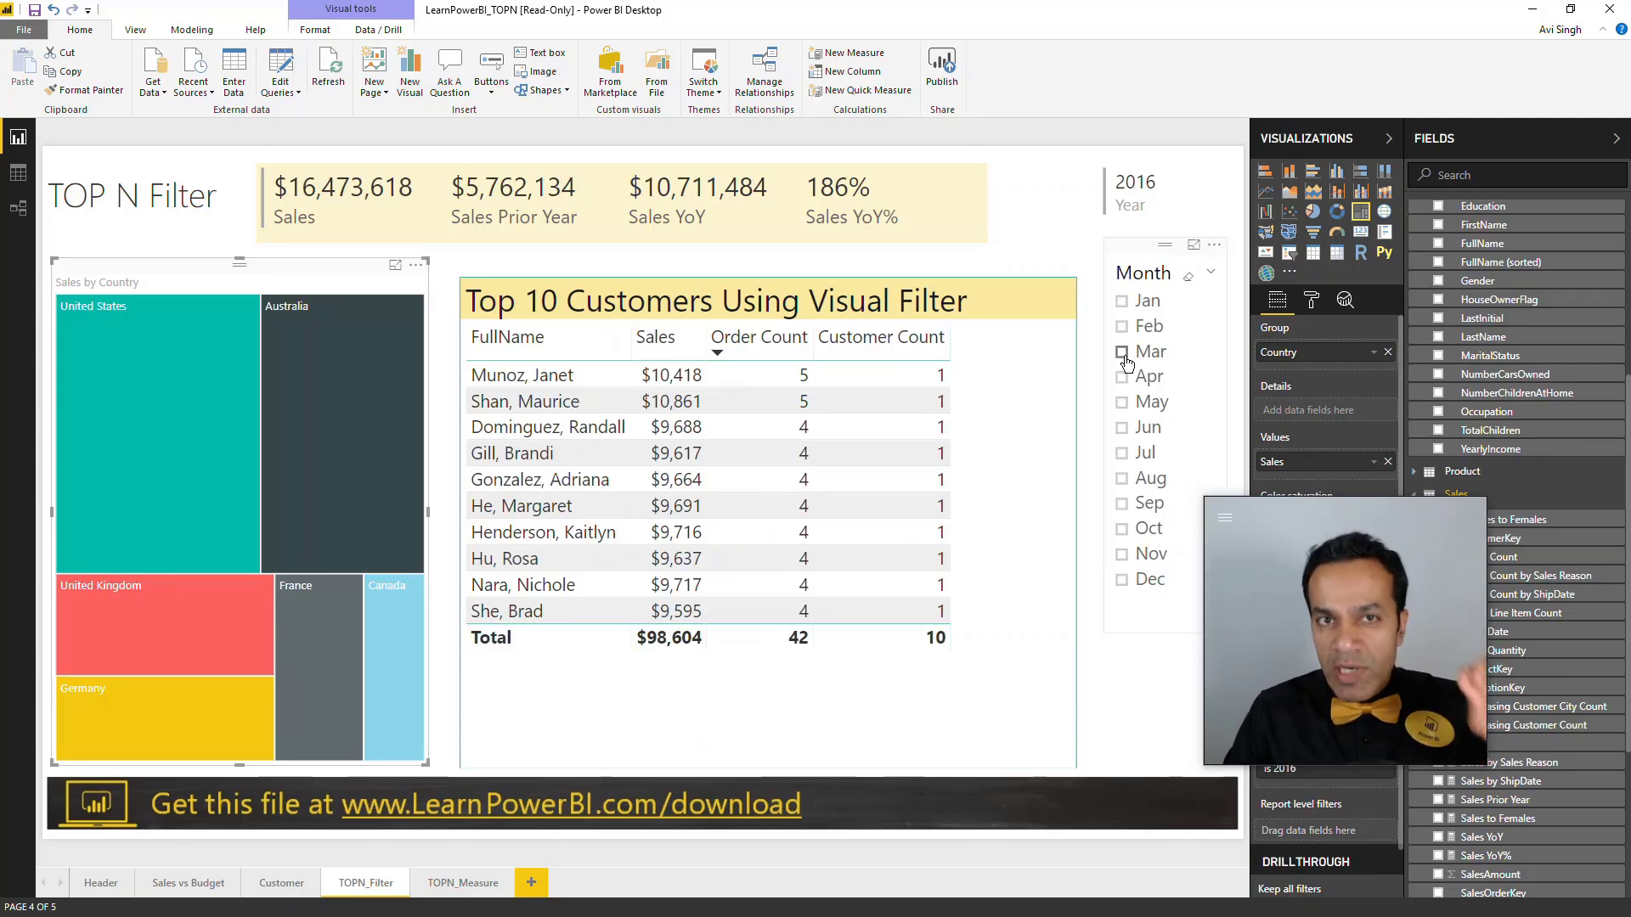
# - Filter the page by Jan and switch to Feb in the Month slicer to examine tied customers in the top 10 table
pyautogui.click(1149, 306)
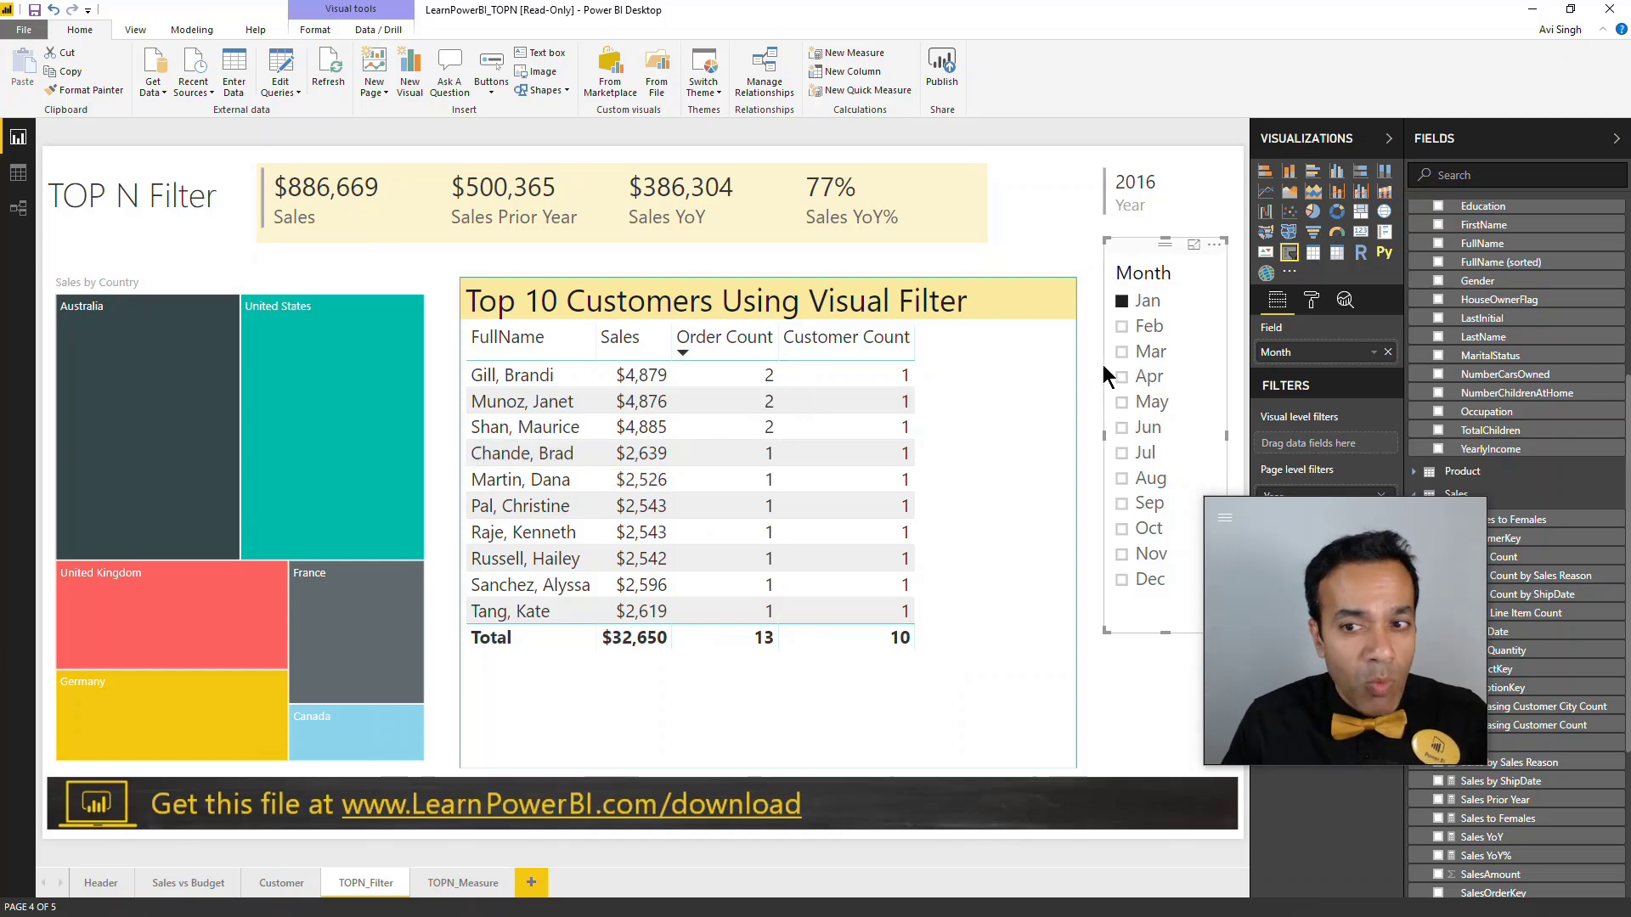
pyautogui.click(1153, 336)
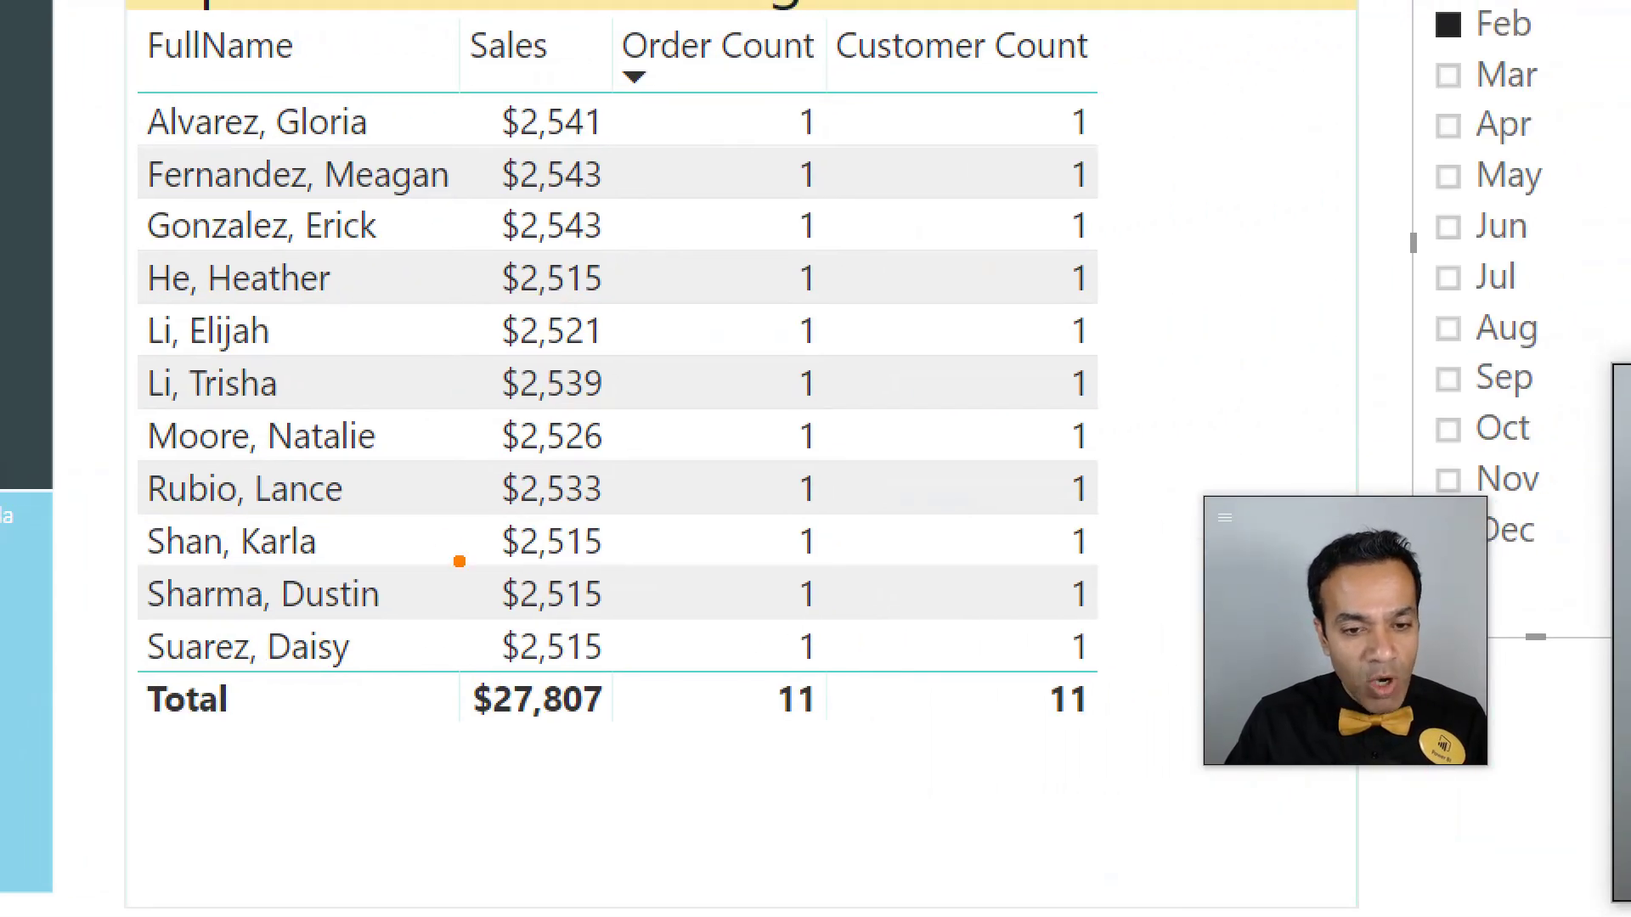
pyautogui.moveTo(121, 510)
pyautogui.mouseDown()
pyautogui.moveTo(385, 649)
pyautogui.moveTo(746, 677)
pyautogui.moveTo(1119, 678)
pyautogui.mouseUp()
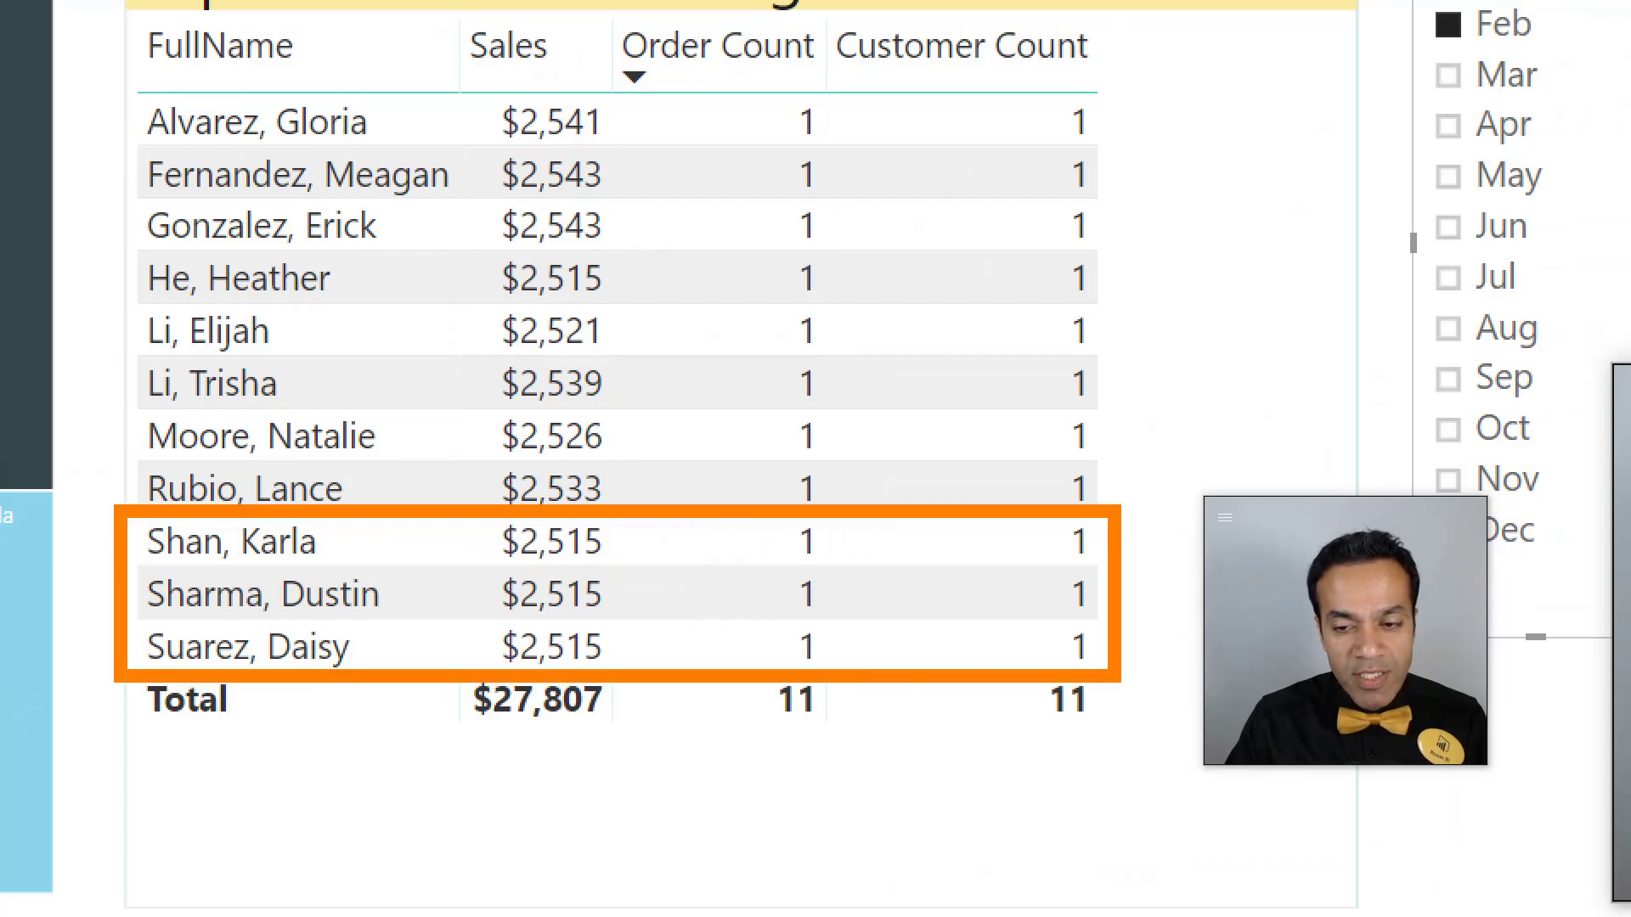
# - Compare the Sales total with the individual customers' sales in the Top 10 Customers table for Feb
pyautogui.press('Escape')
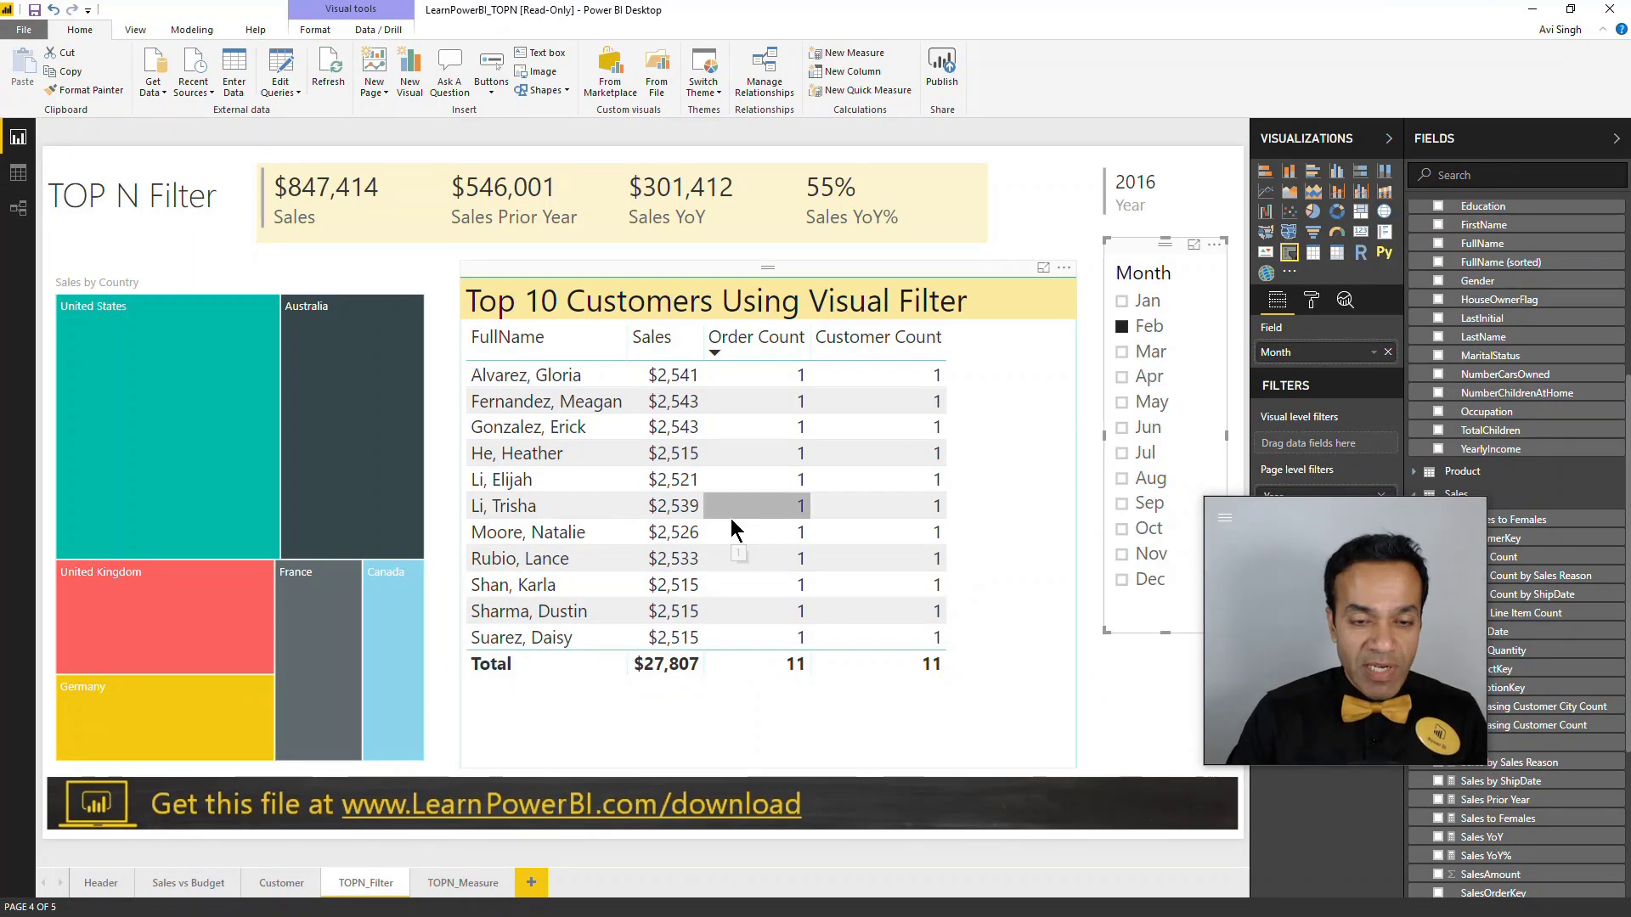
pyautogui.hotkey('ctrl', '2')
pyautogui.moveTo(608, 643); pyautogui.dragTo(718, 690)
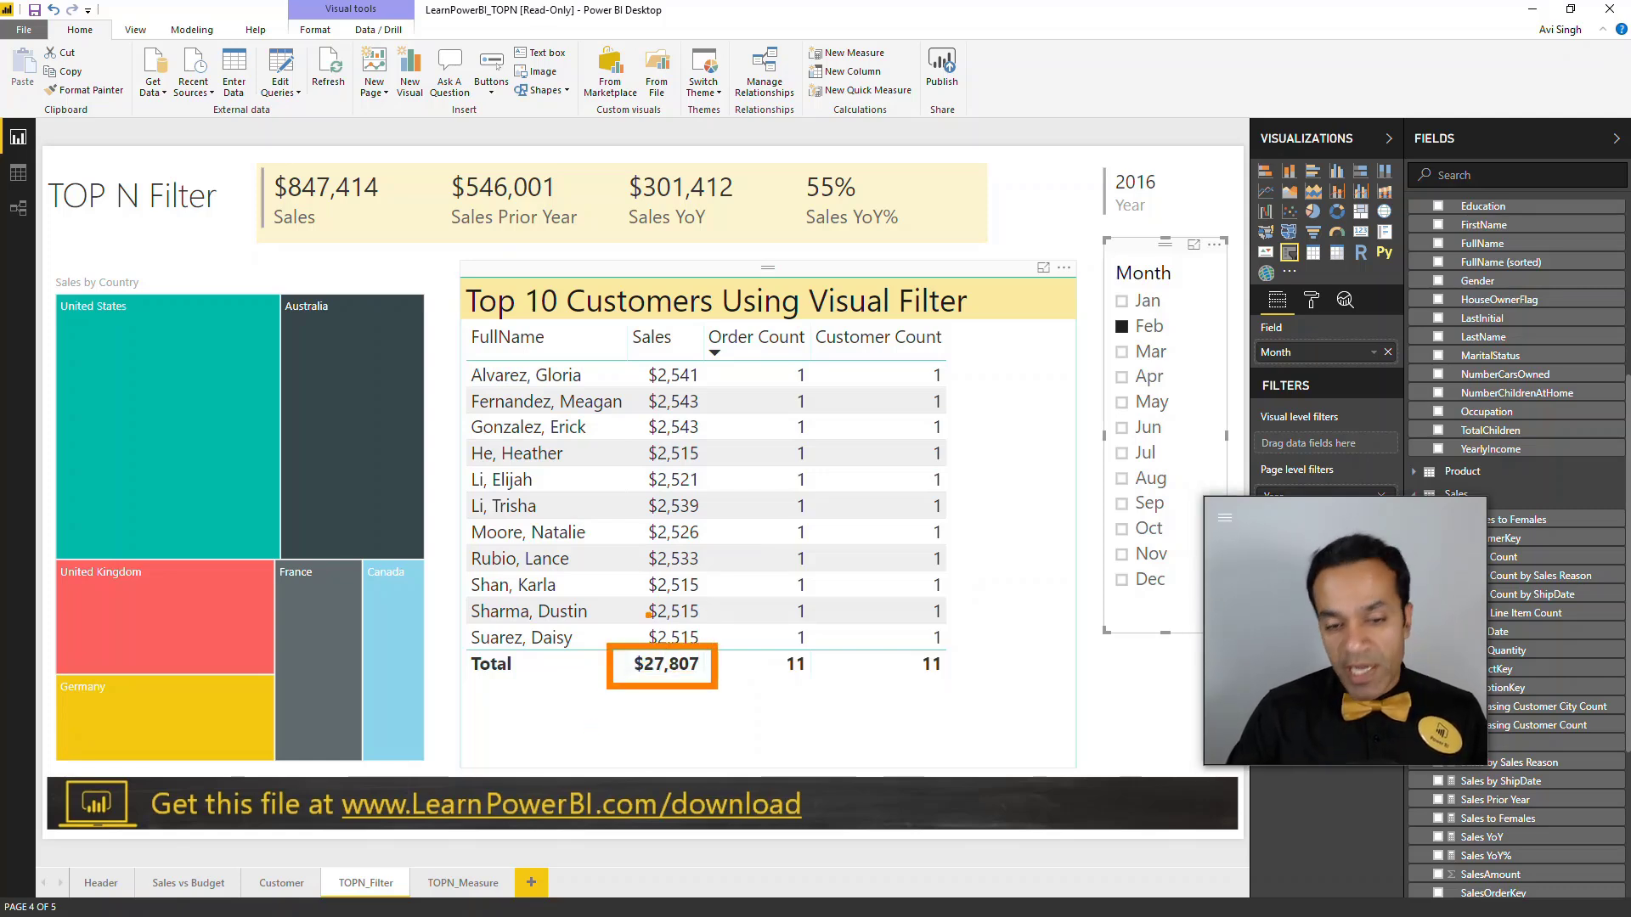
pyautogui.moveTo(629, 358)
pyautogui.mouseDown()
pyautogui.moveTo(680, 473)
pyautogui.moveTo(716, 635)
pyautogui.mouseUp()
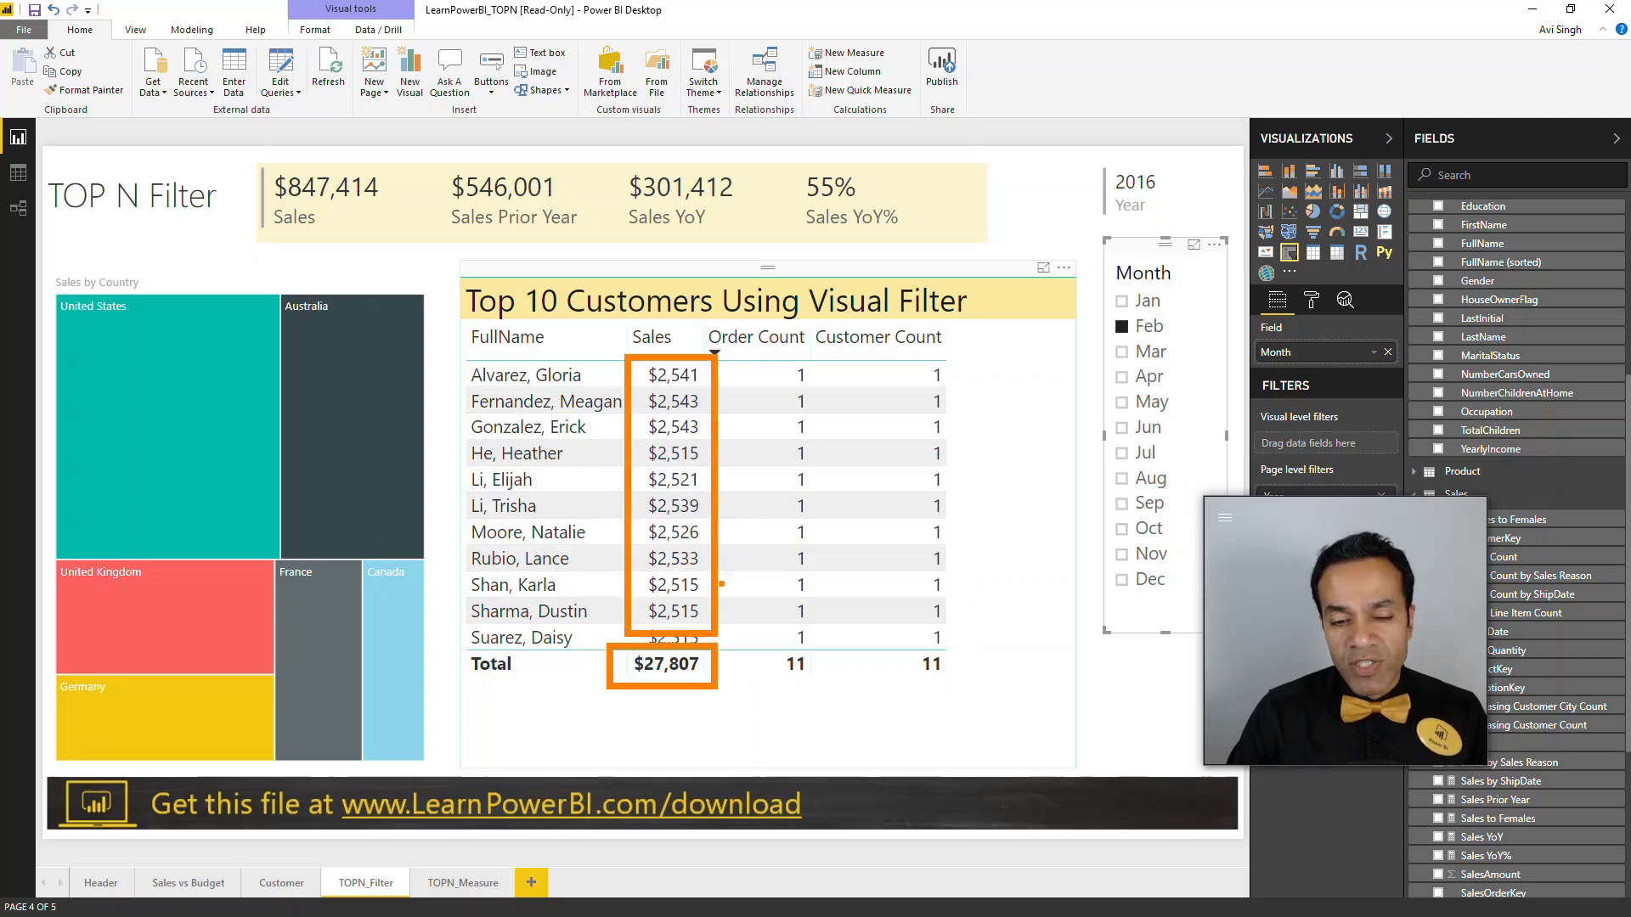
pyautogui.press('Escape')
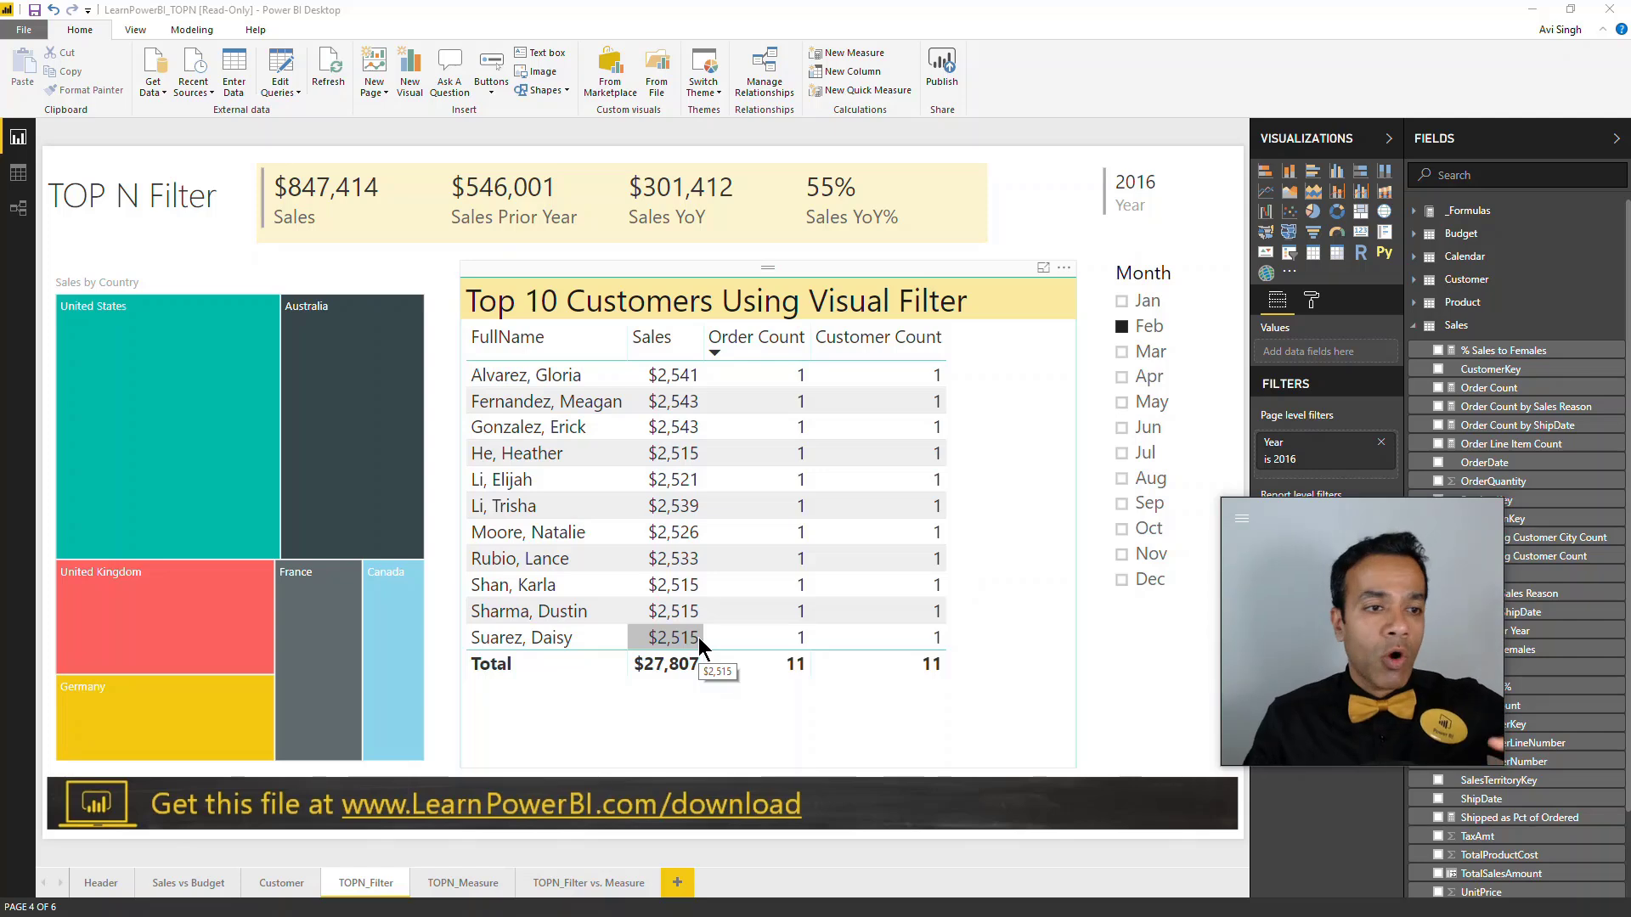
# - Open the TOPN_Measure page and examine the Sales Top 10 Customers and % Sales from Top 10 Customers cards
pyautogui.moveTo(302, 465)
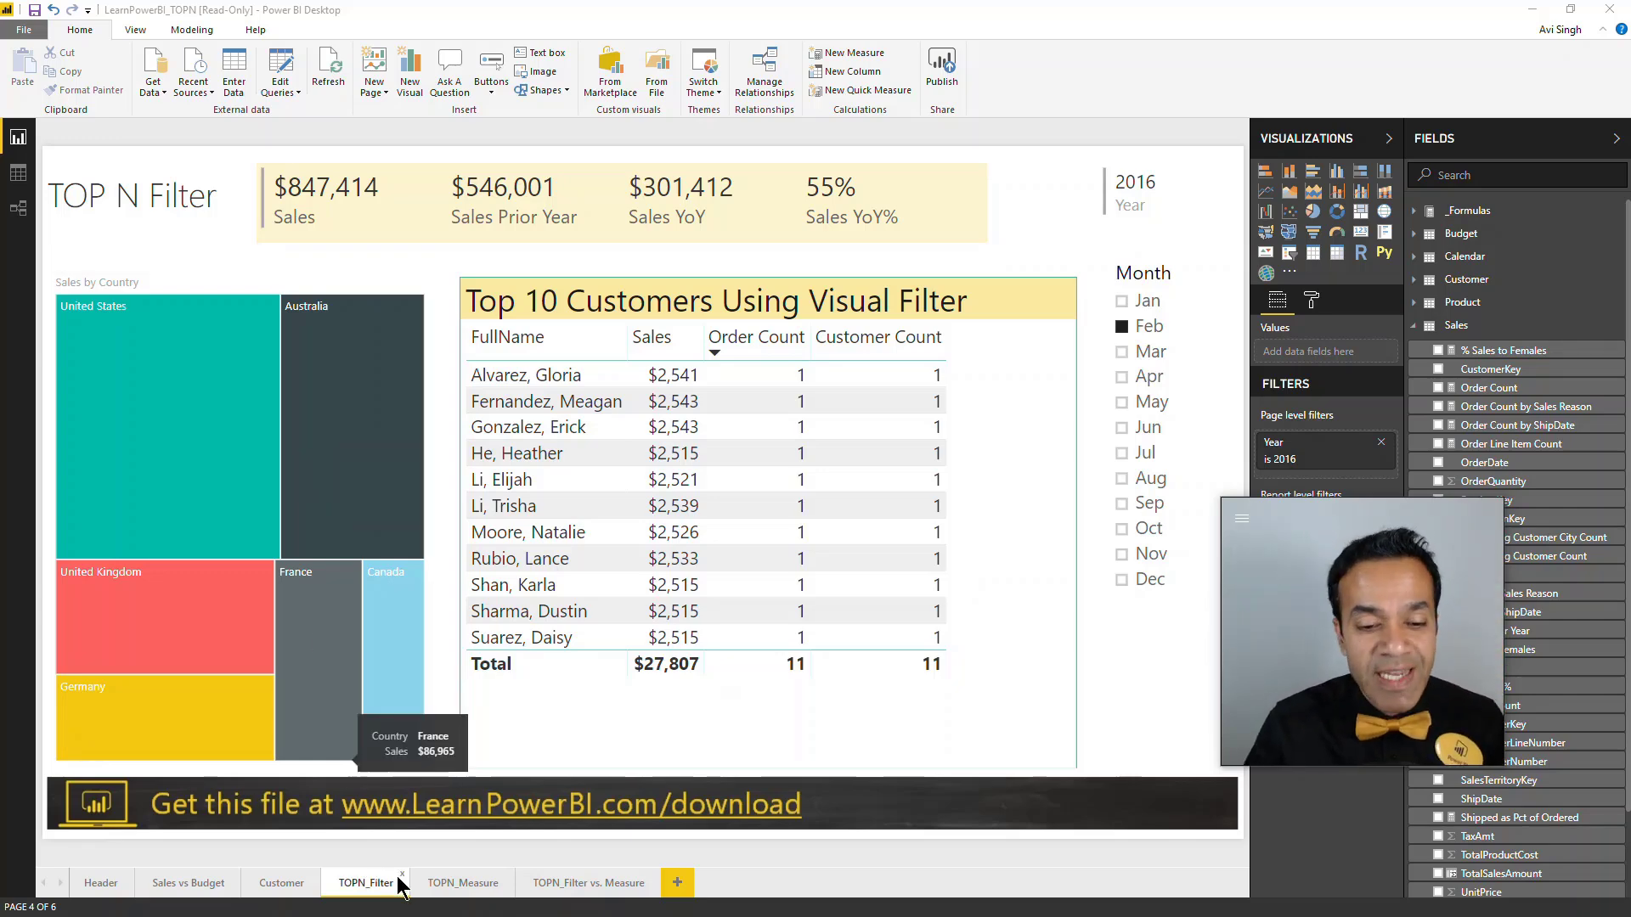
pyautogui.click(443, 884)
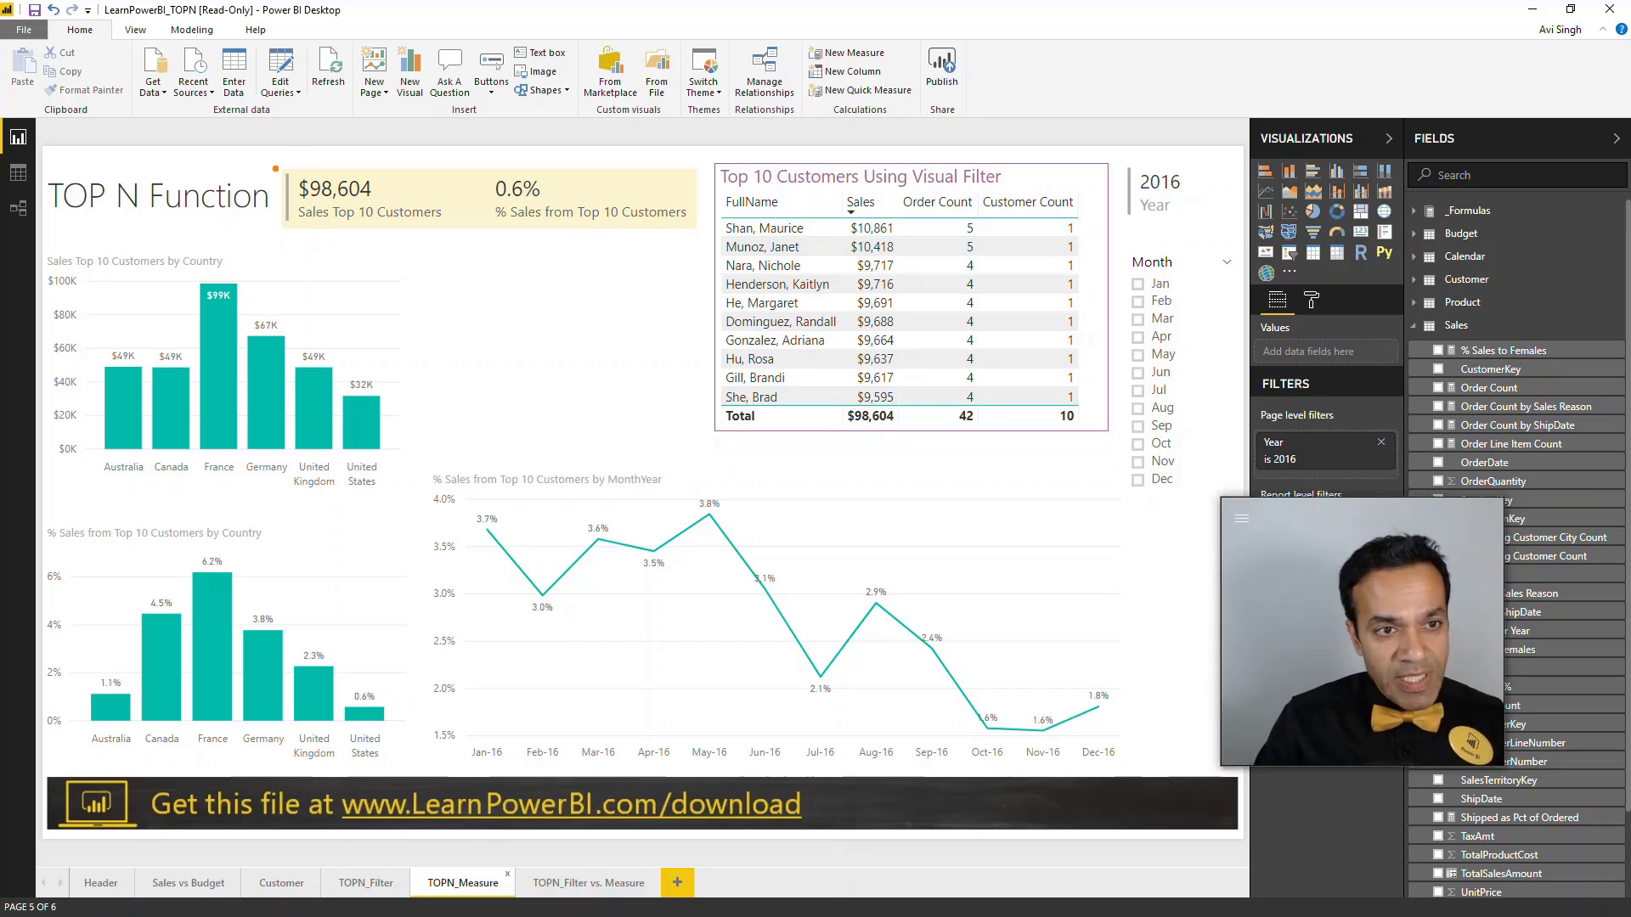
pyautogui.moveTo(274, 161); pyautogui.dragTo(457, 238)
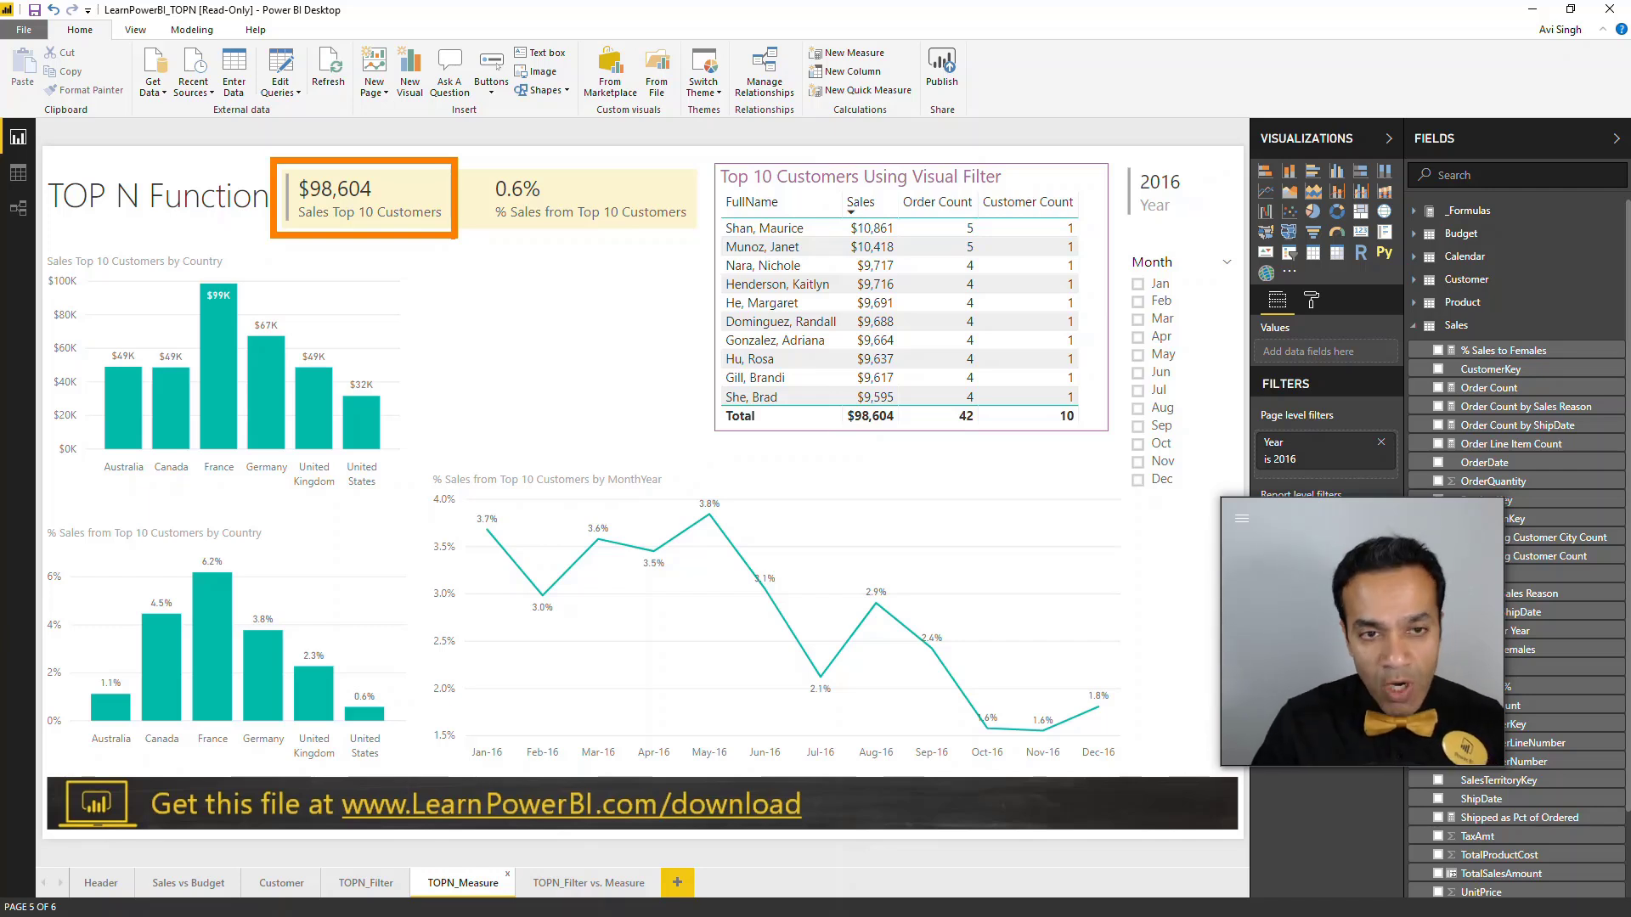
pyautogui.hotkey('ctrl', 'z')
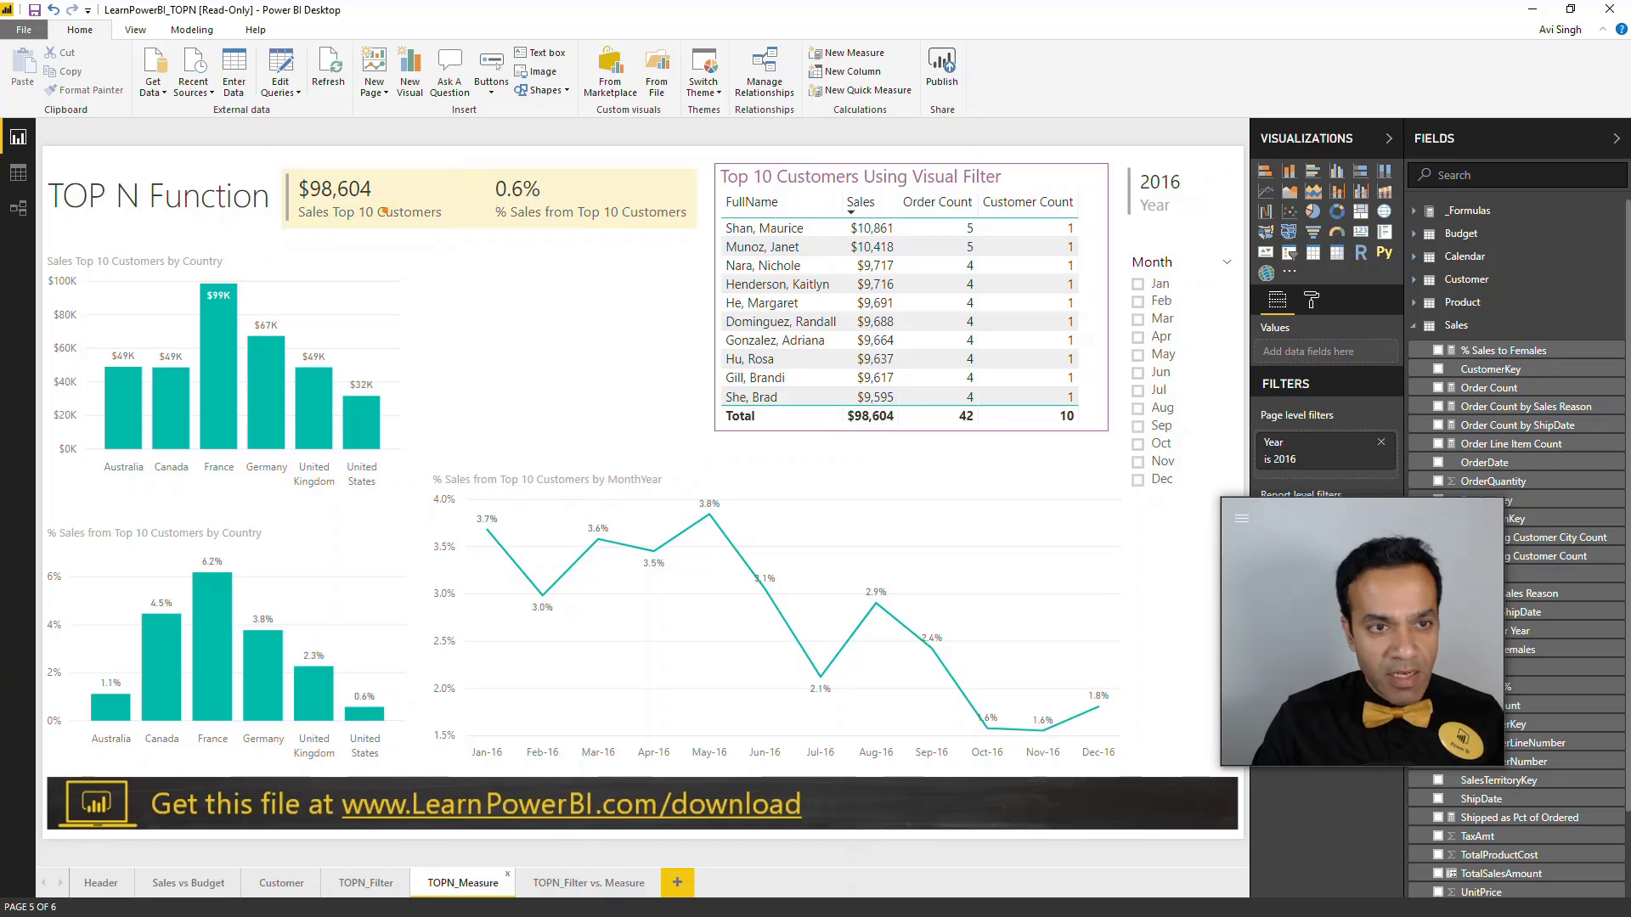
pyautogui.moveTo(478, 152)
pyautogui.mouseDown()
pyautogui.moveTo(637, 272)
pyautogui.moveTo(710, 278)
pyautogui.mouseUp()
pyautogui.press('Escape')
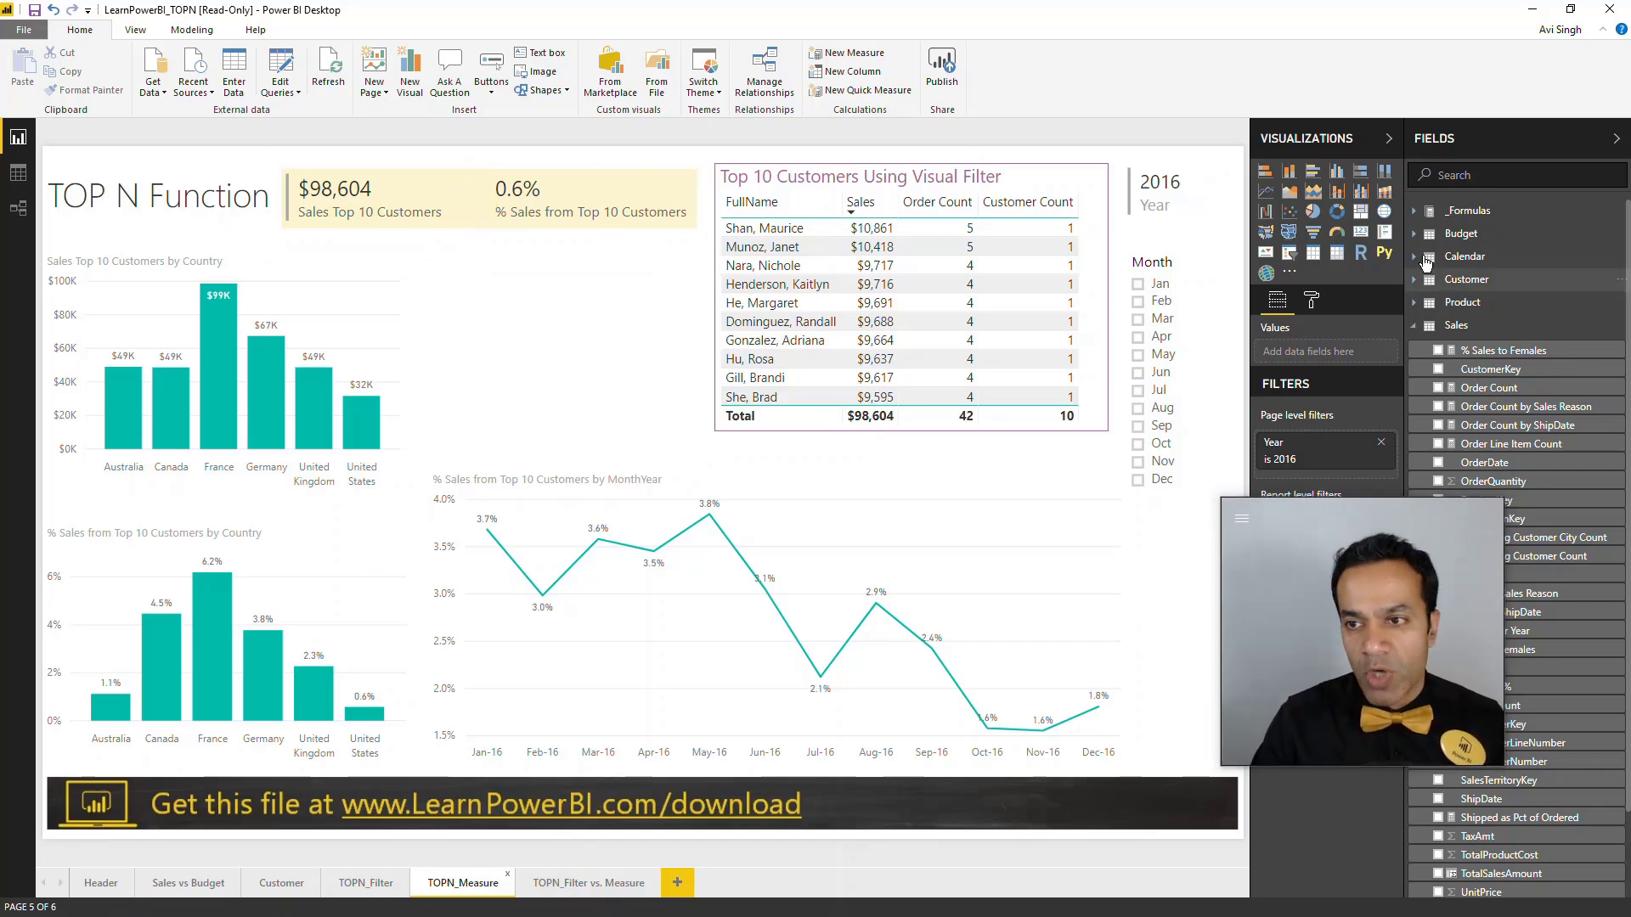
# - Expand the _Formulas table and examine the DIVIDE formula behind the % Sales from Top 10 Customers measure
pyautogui.click(1414, 210)
pyautogui.click(1529, 236)
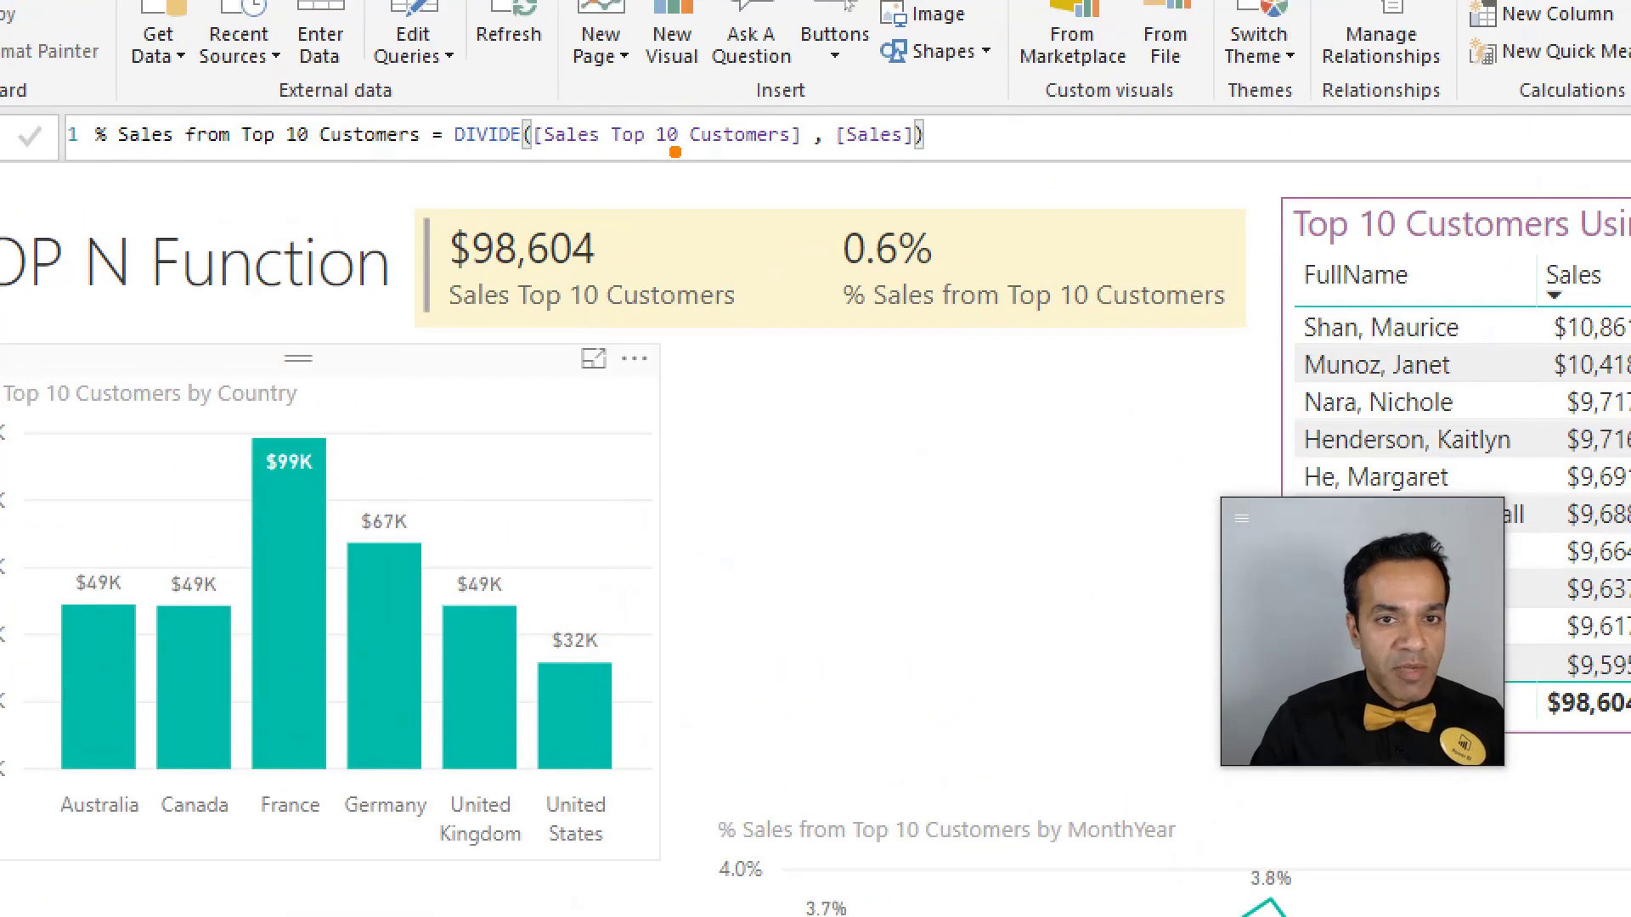
pyautogui.moveTo(411, 141); pyautogui.dragTo(440, 221)
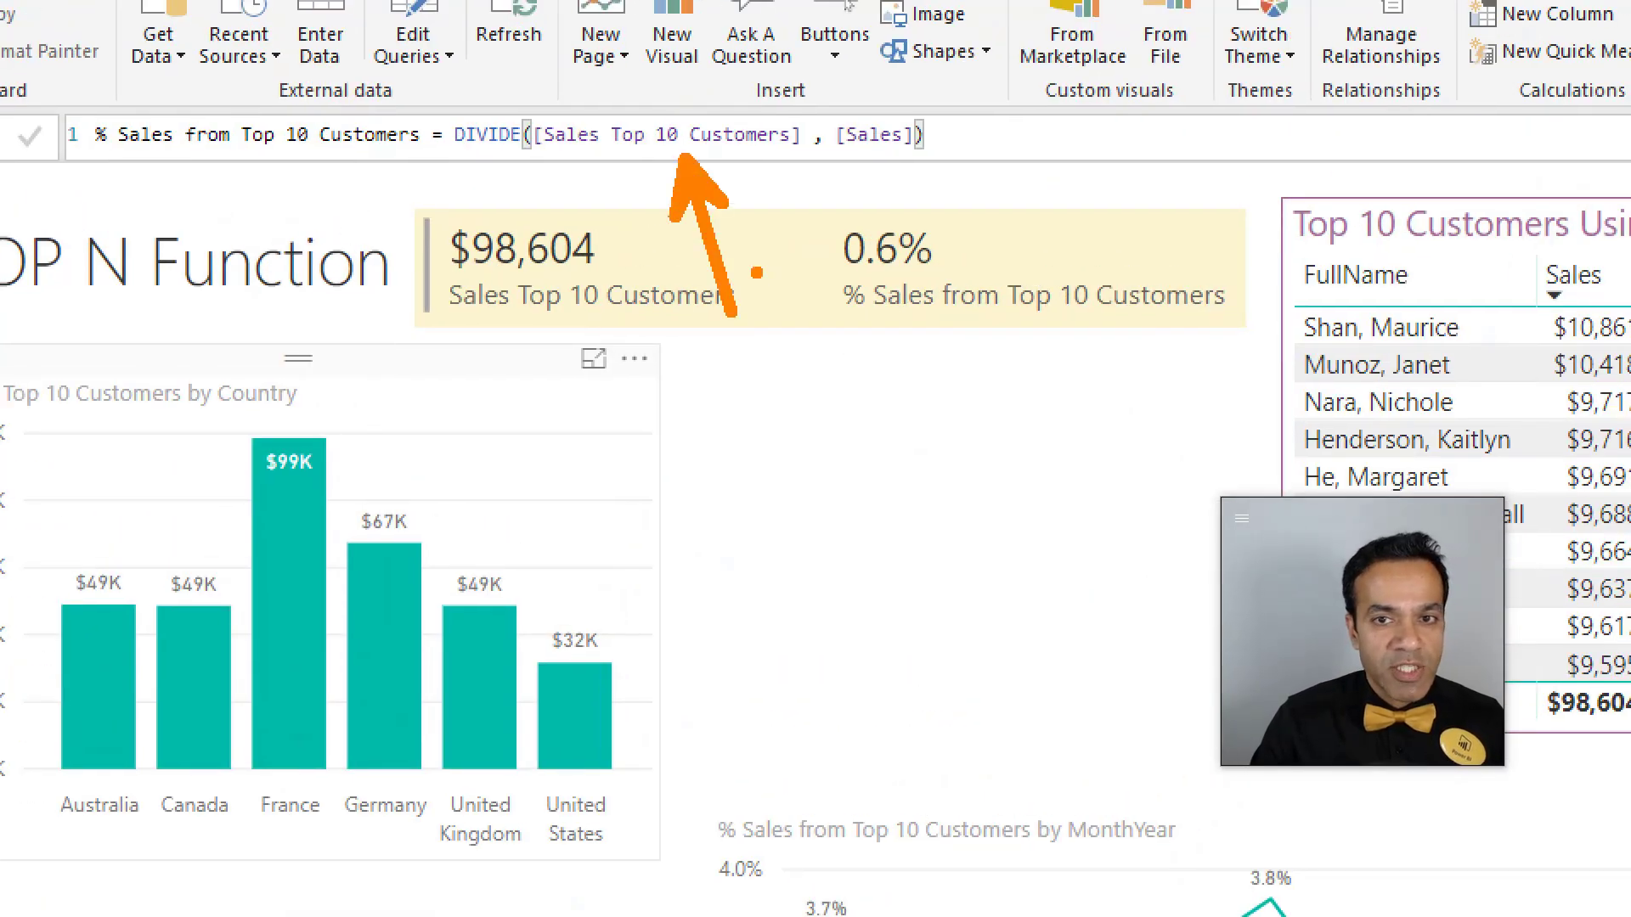
pyautogui.moveTo(888, 159); pyautogui.dragTo(922, 331)
pyautogui.press('Escape')
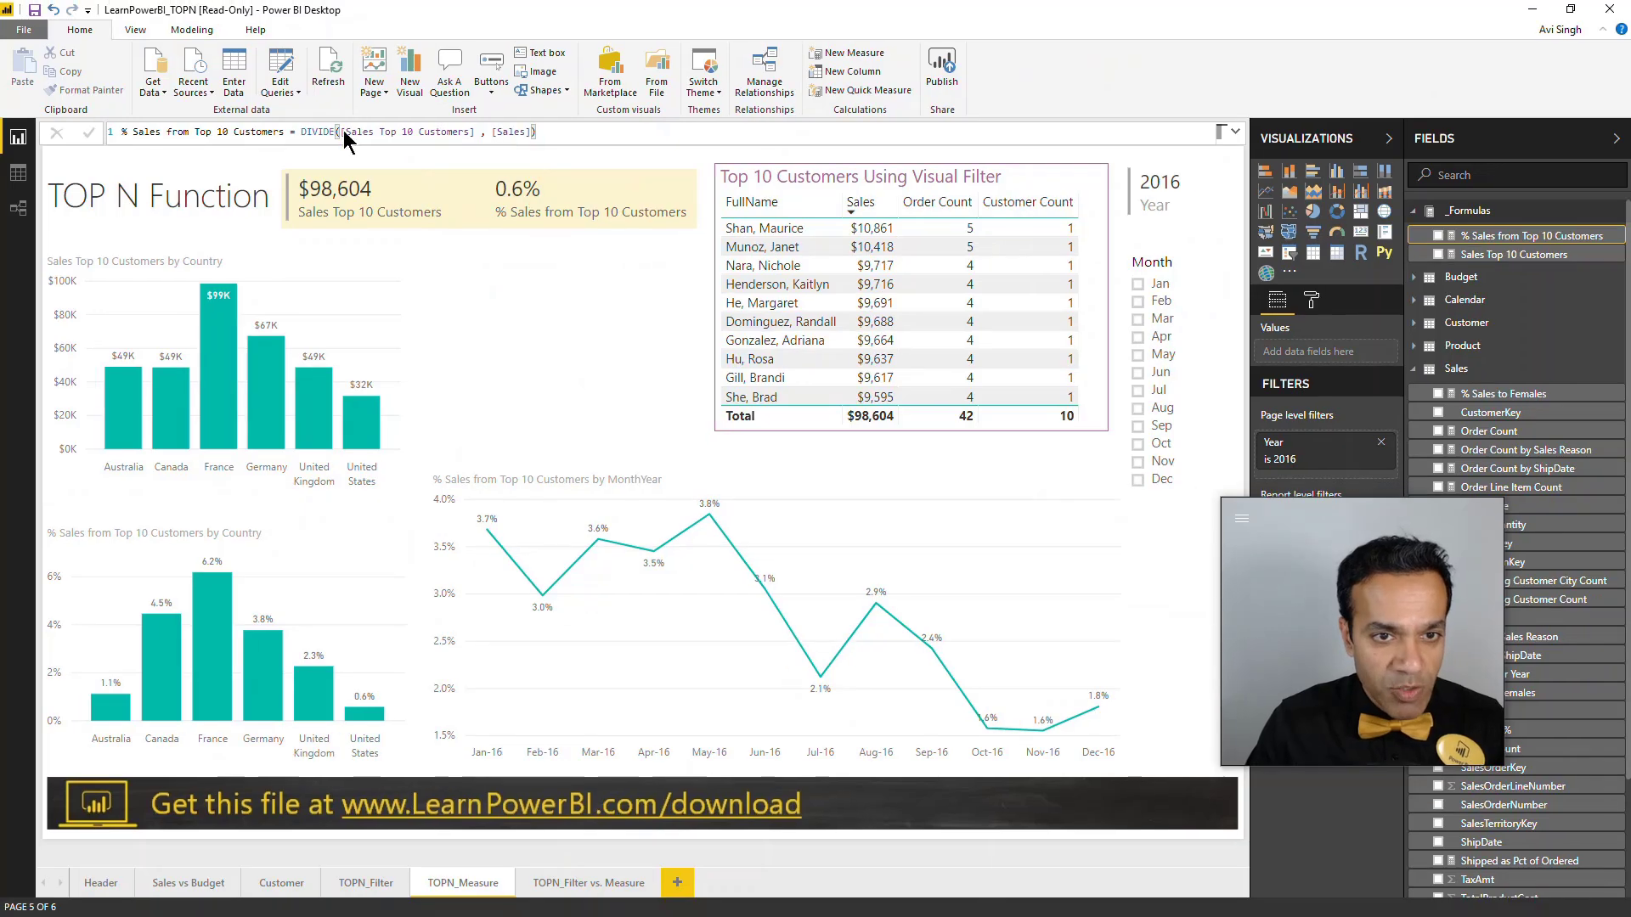
pyautogui.click(568, 302)
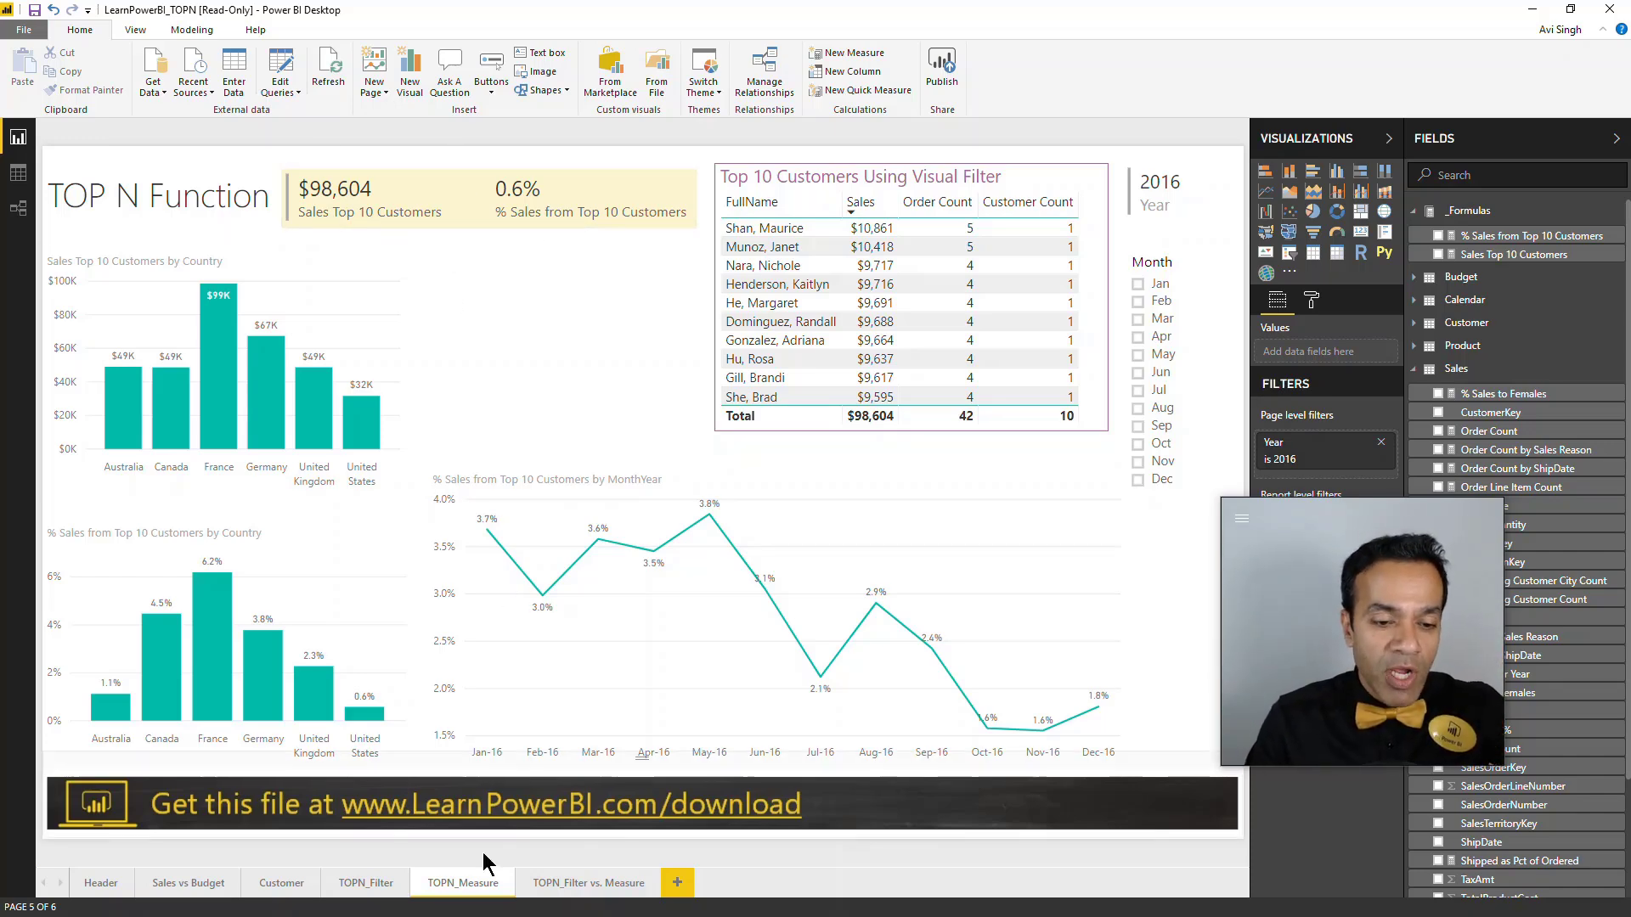
# - Revisit the TOPN_Filter page, return to TOPN_Measure, and view the Sales Top 10 Customers by Country chart enlarged before going back to the report
pyautogui.click(363, 883)
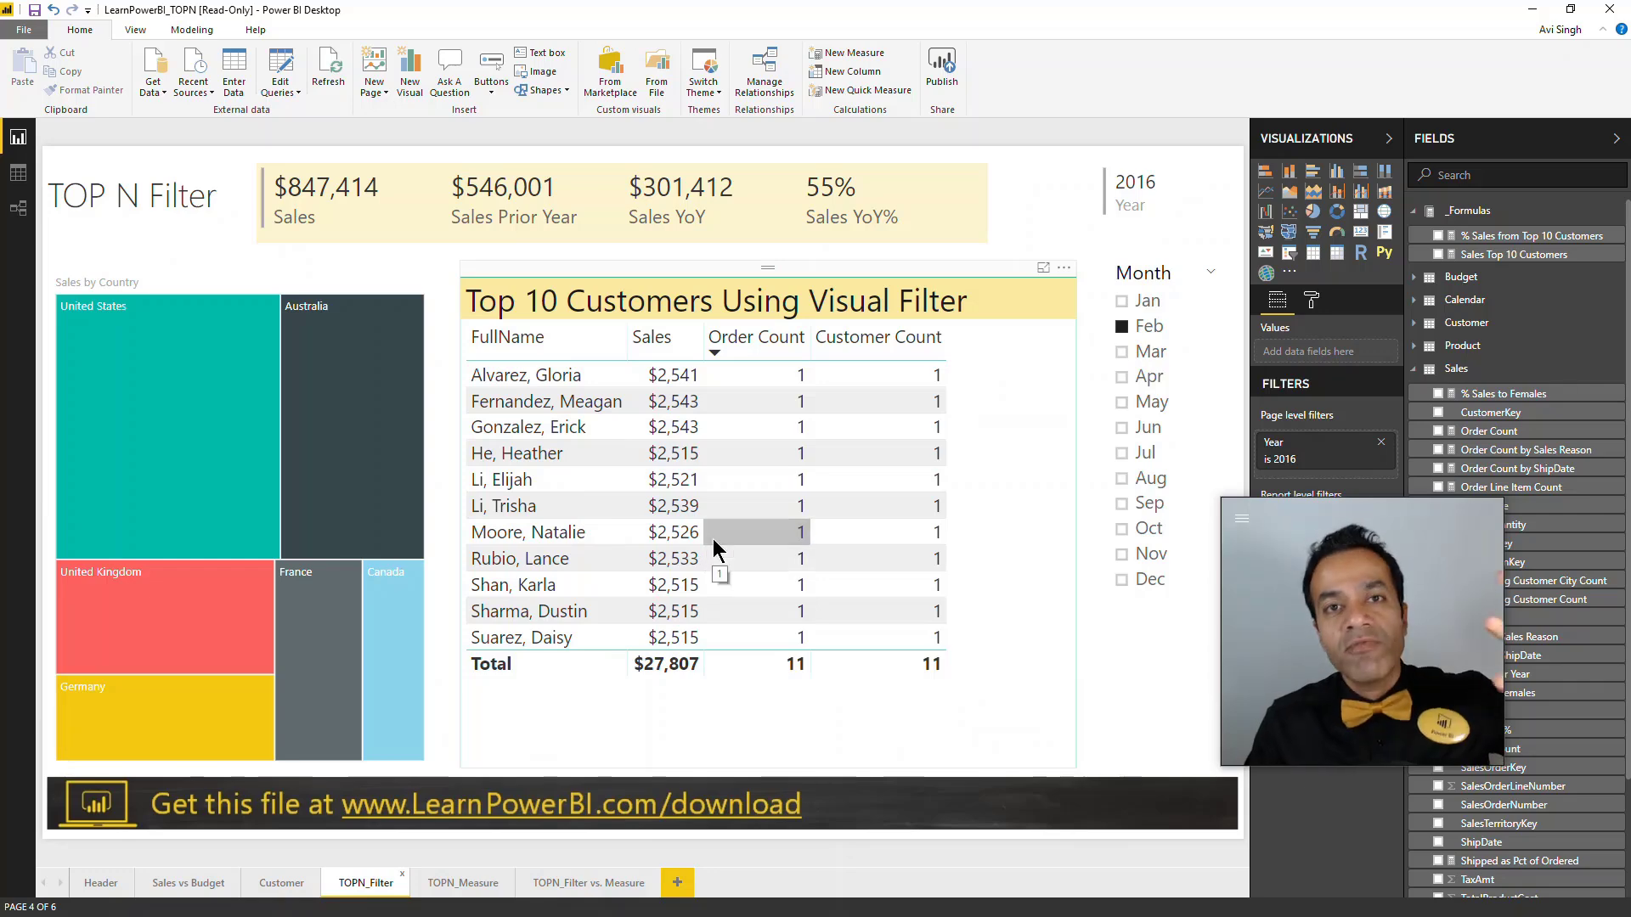
pyautogui.click(473, 883)
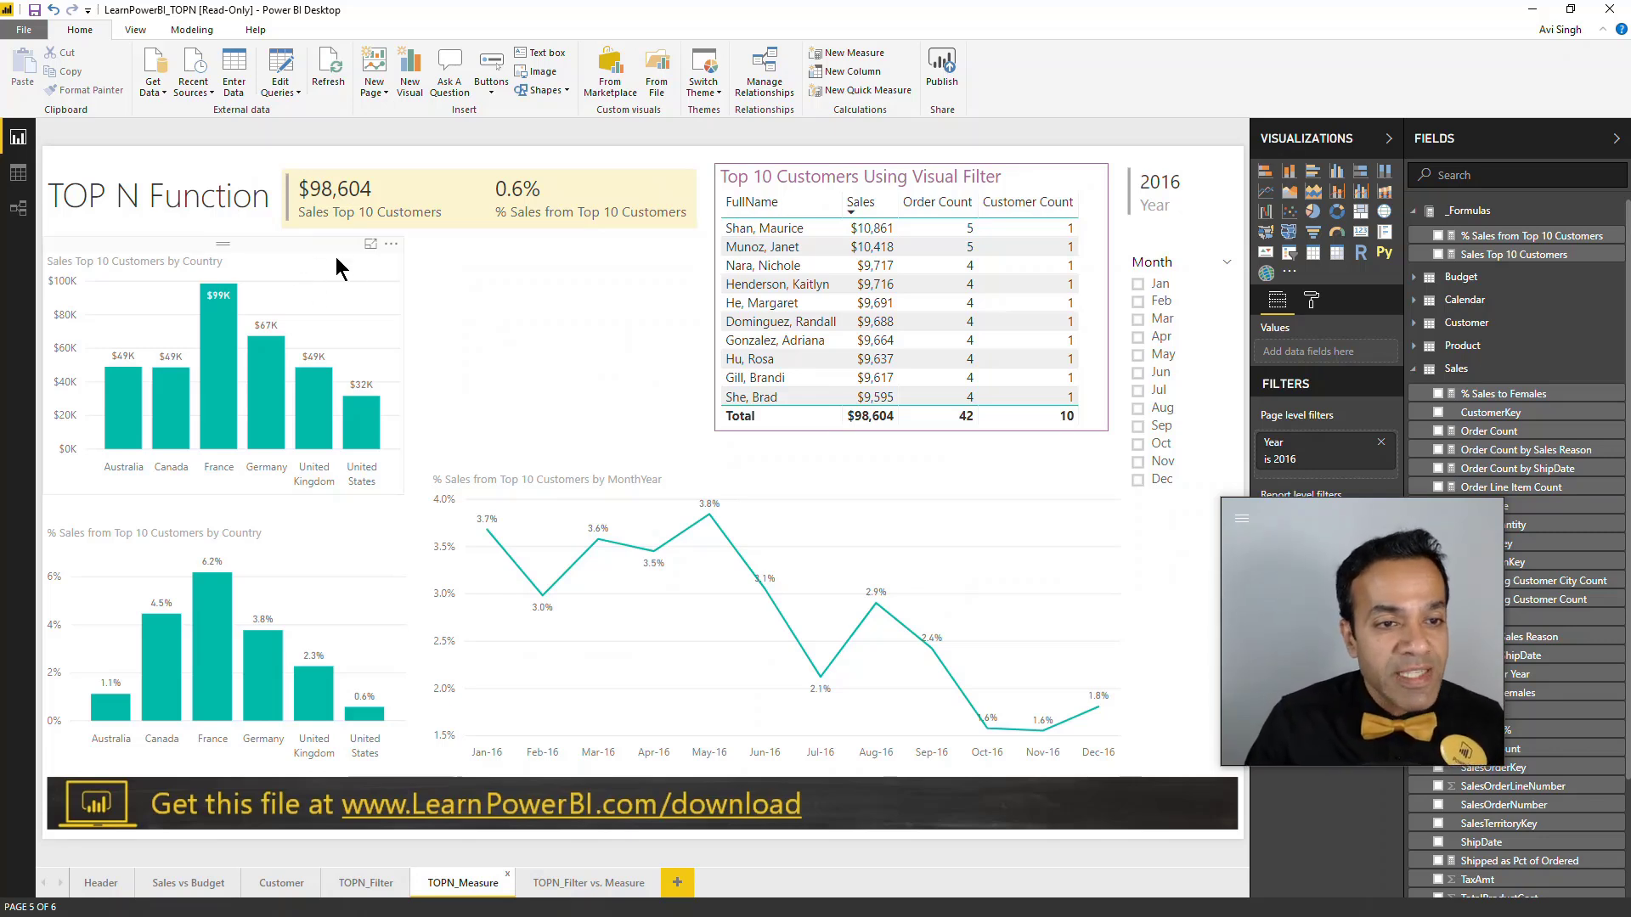
pyautogui.click(370, 244)
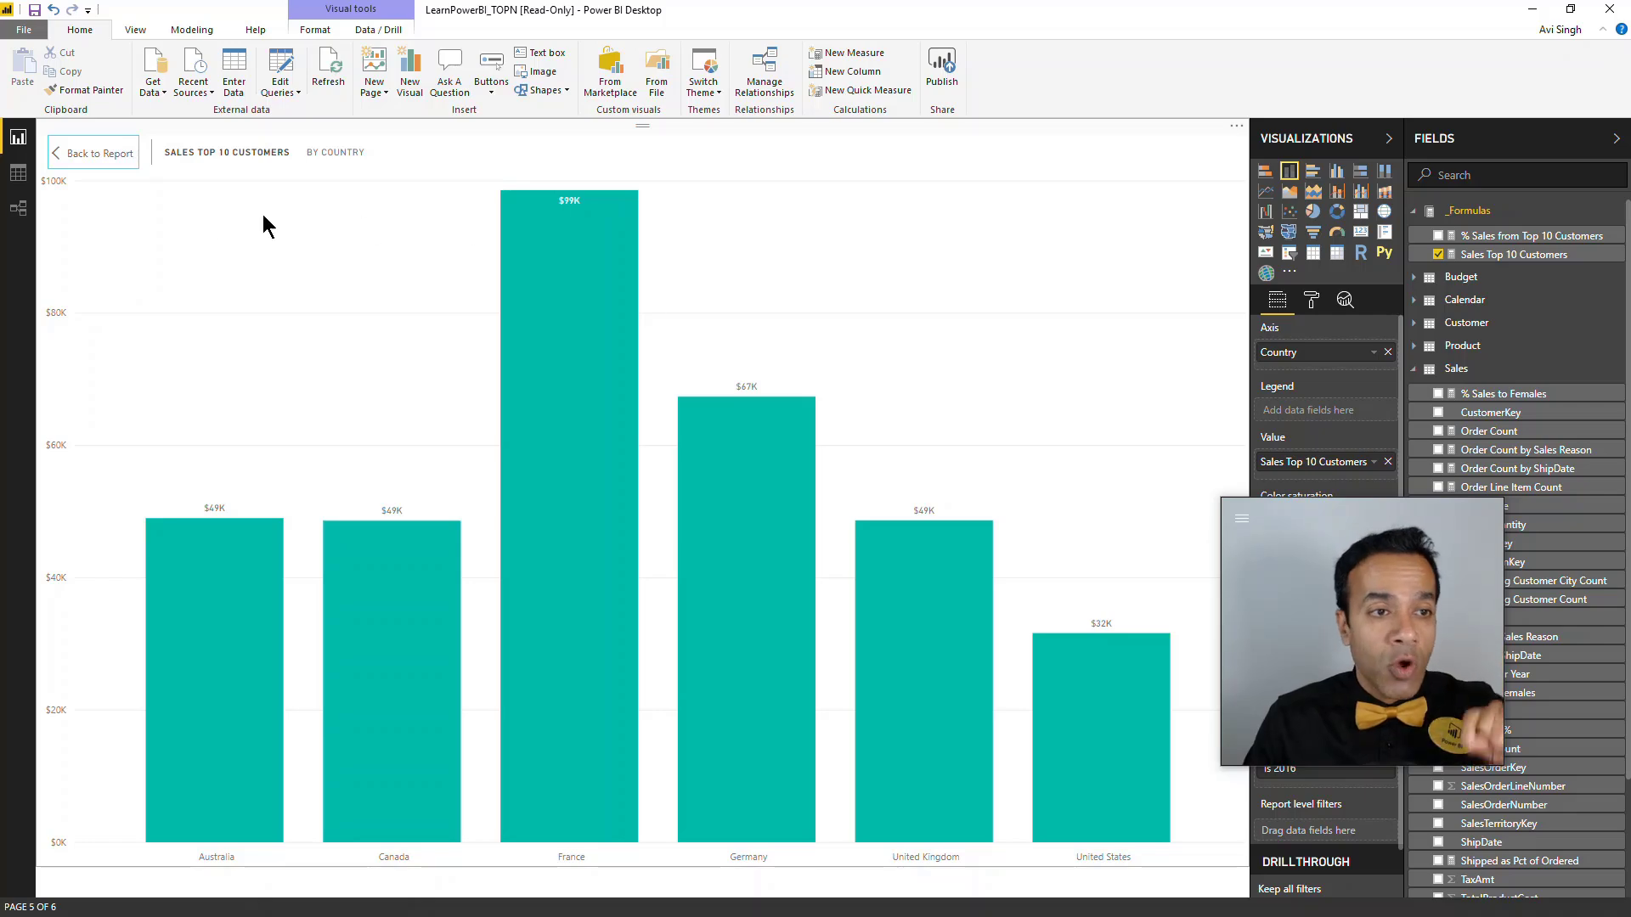
pyautogui.click(99, 154)
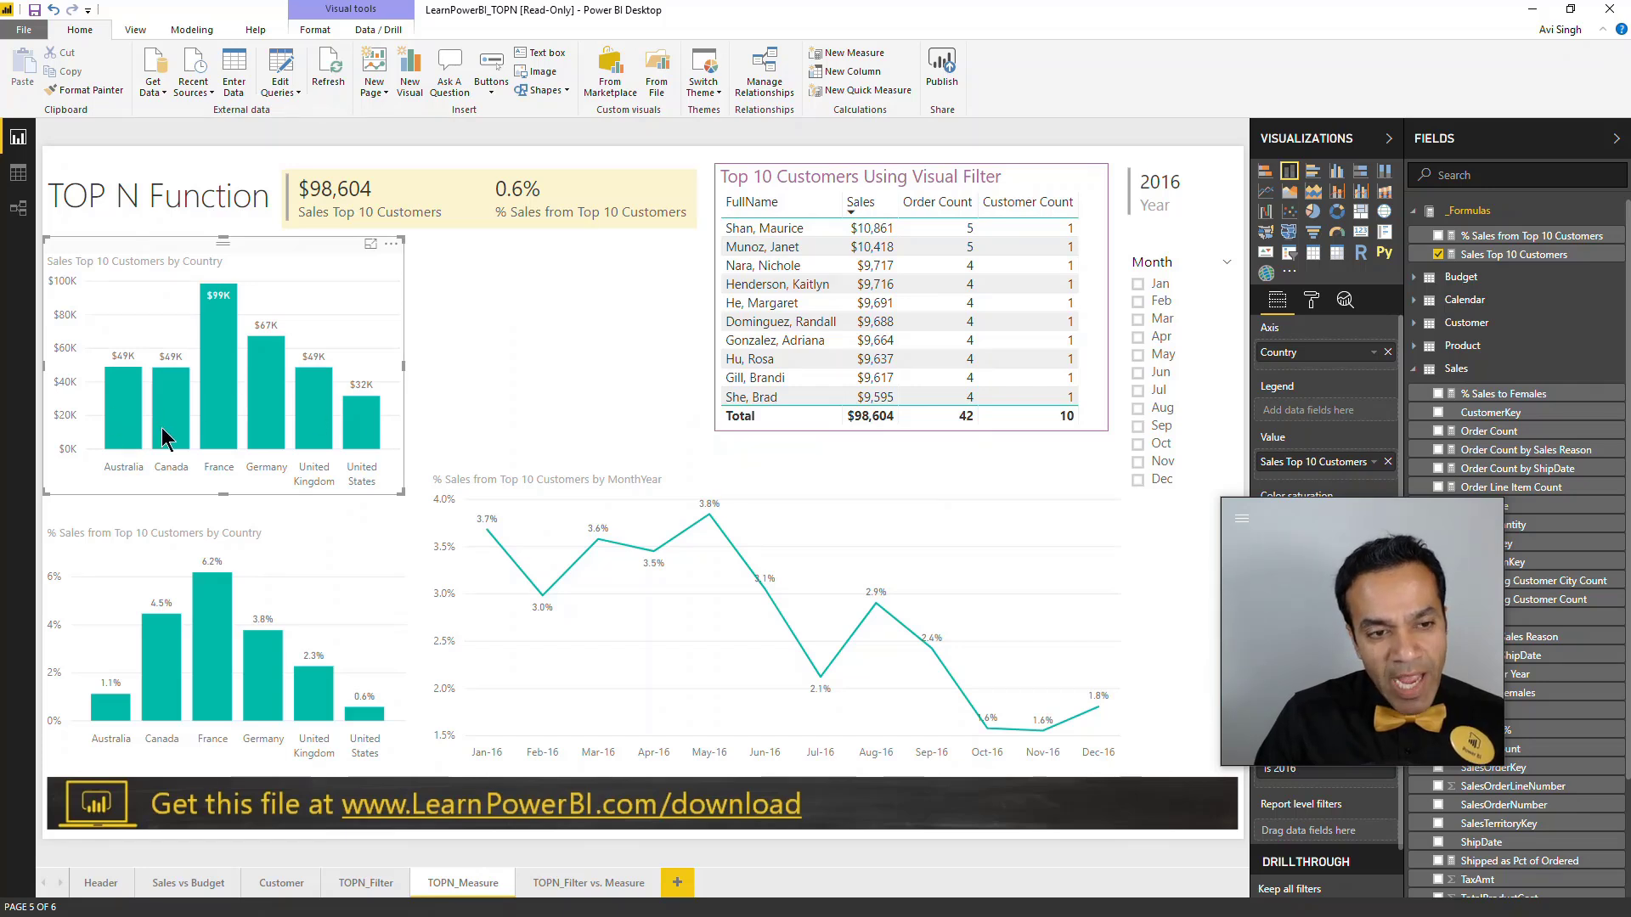
# - Compare the country bars on the TOPN_Measure page with the Sales by Country treemap on the TOPN_Filter page, and return to TOPN_Measure
pyautogui.moveTo(361, 443)
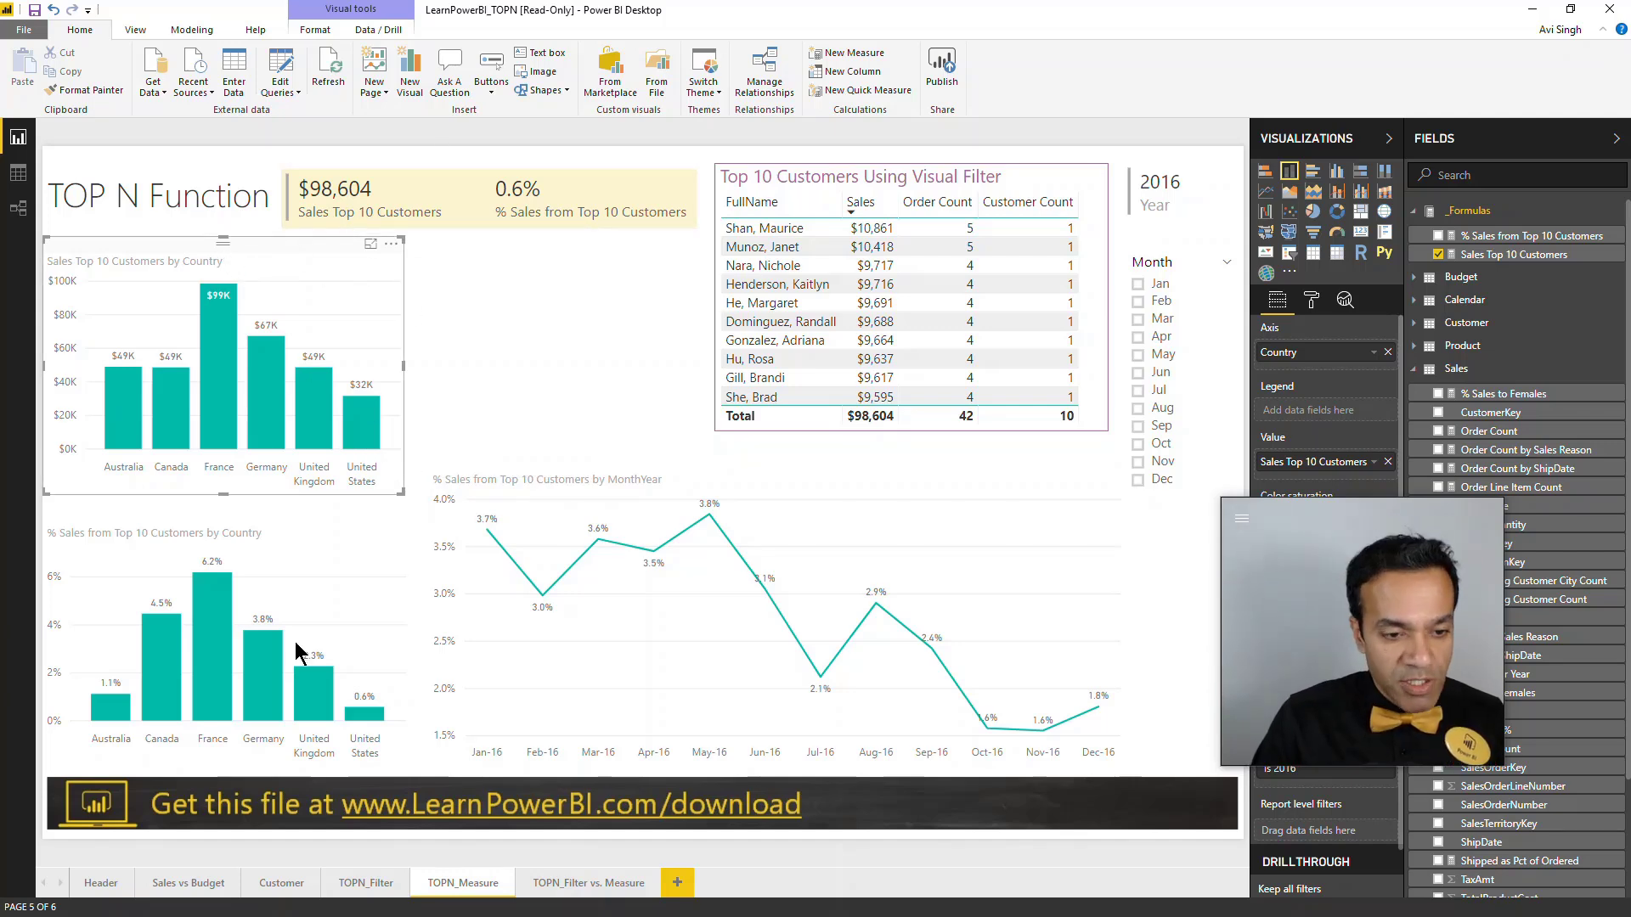
pyautogui.click(367, 882)
pyautogui.moveTo(164, 455)
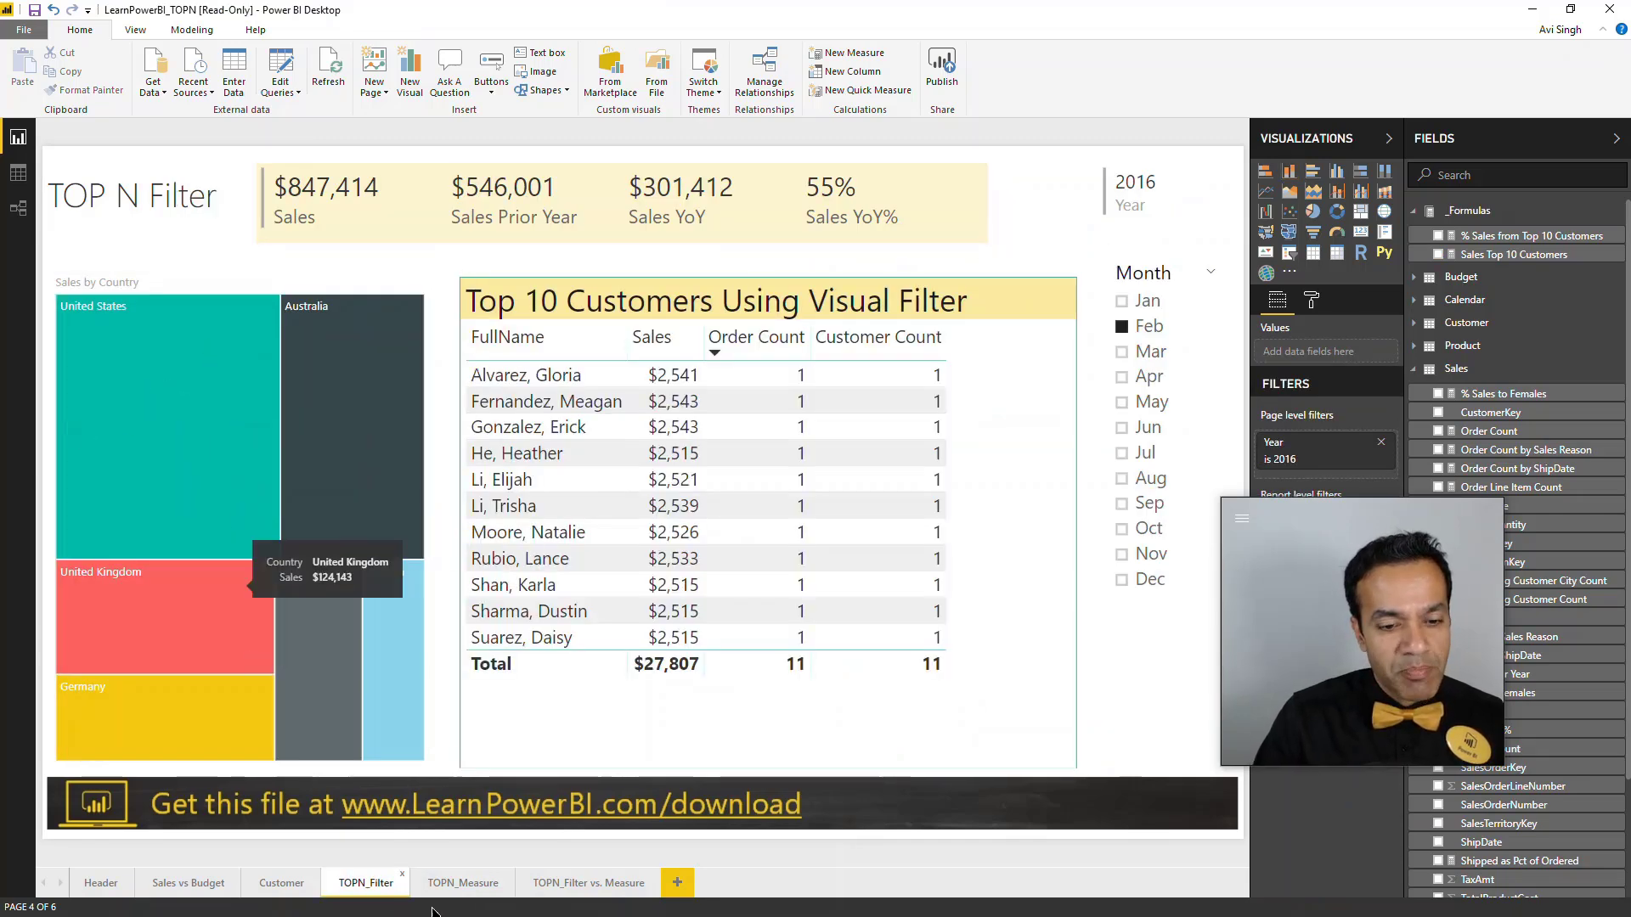
pyautogui.click(462, 882)
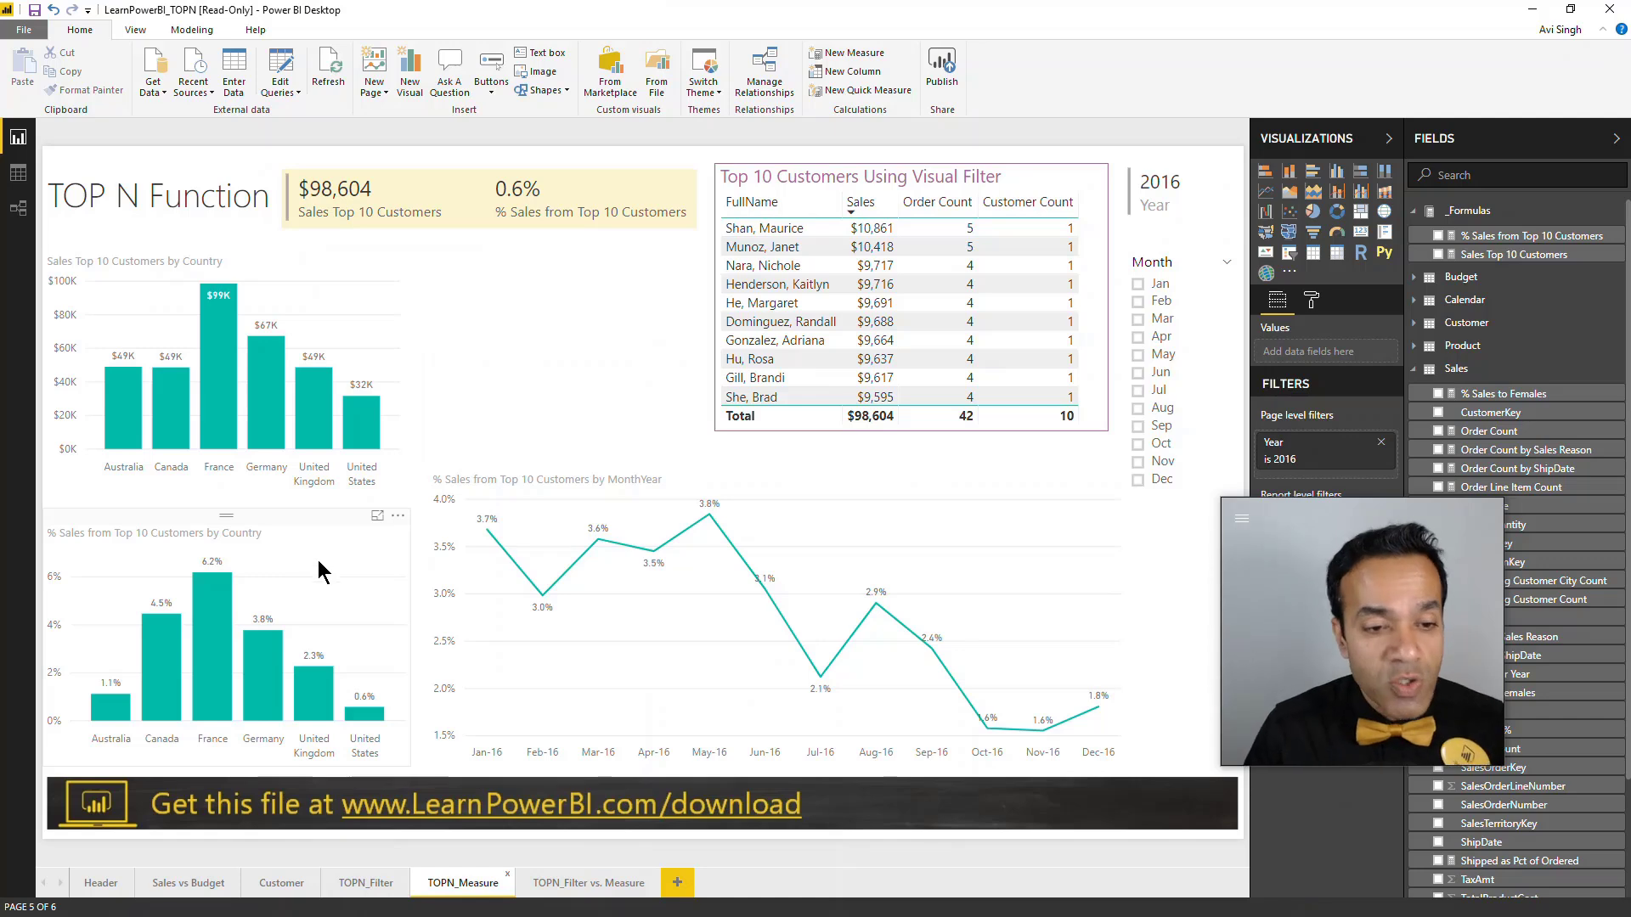
# - View the % Sales from Top 10 Customers charts by Country and by MonthYear enlarged in turn, and return to the report
pyautogui.click(378, 518)
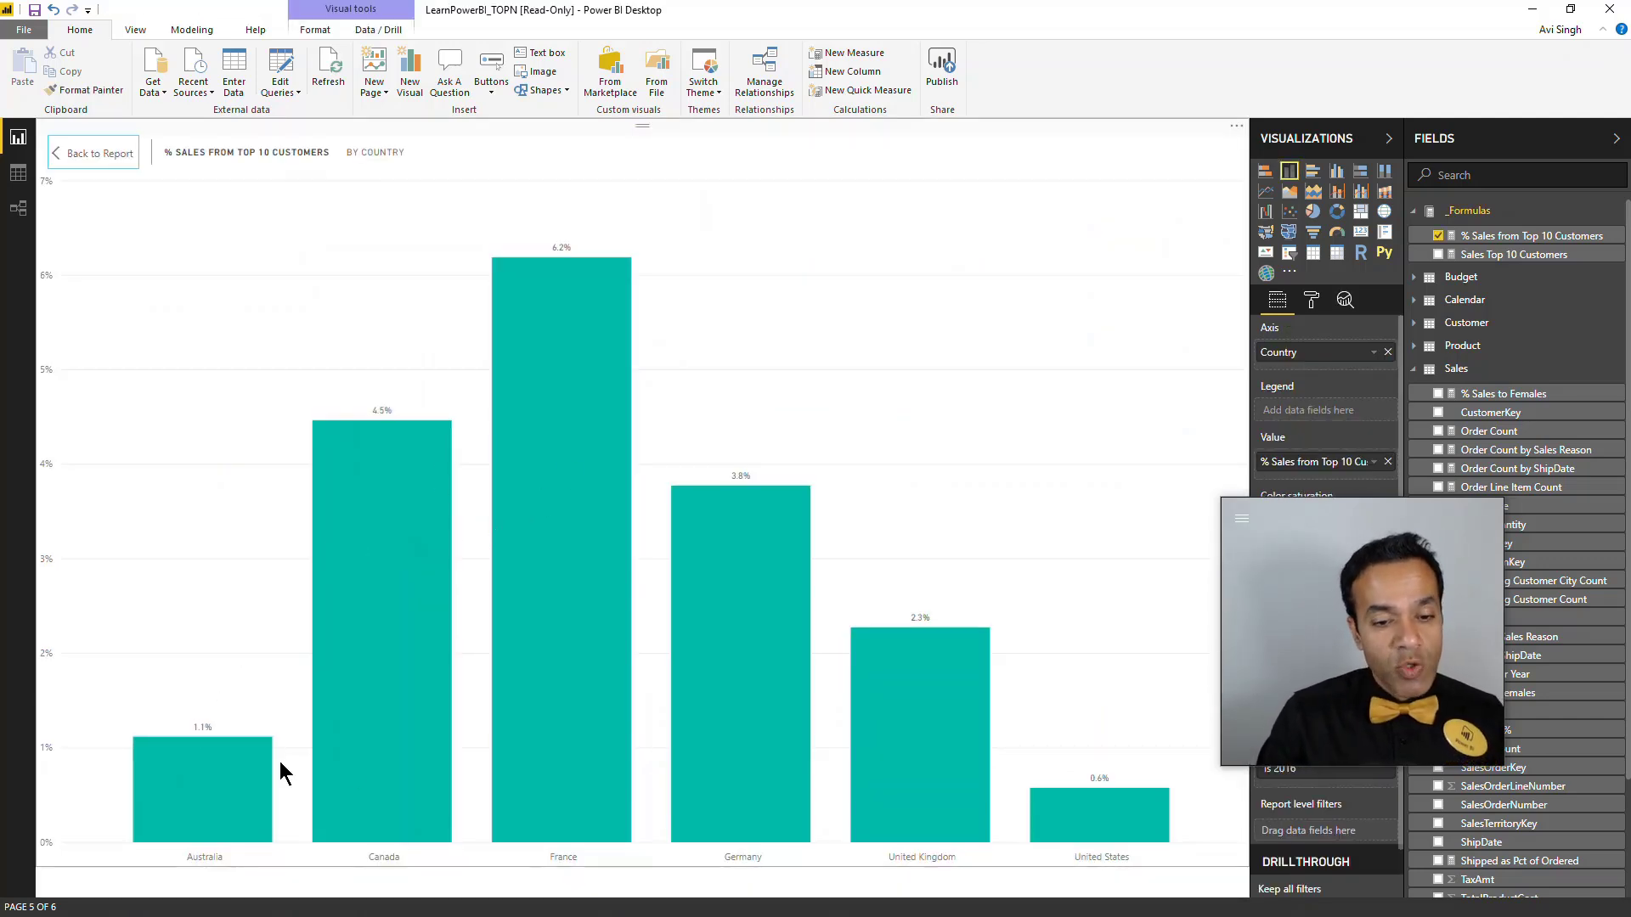
pyautogui.moveTo(566, 487)
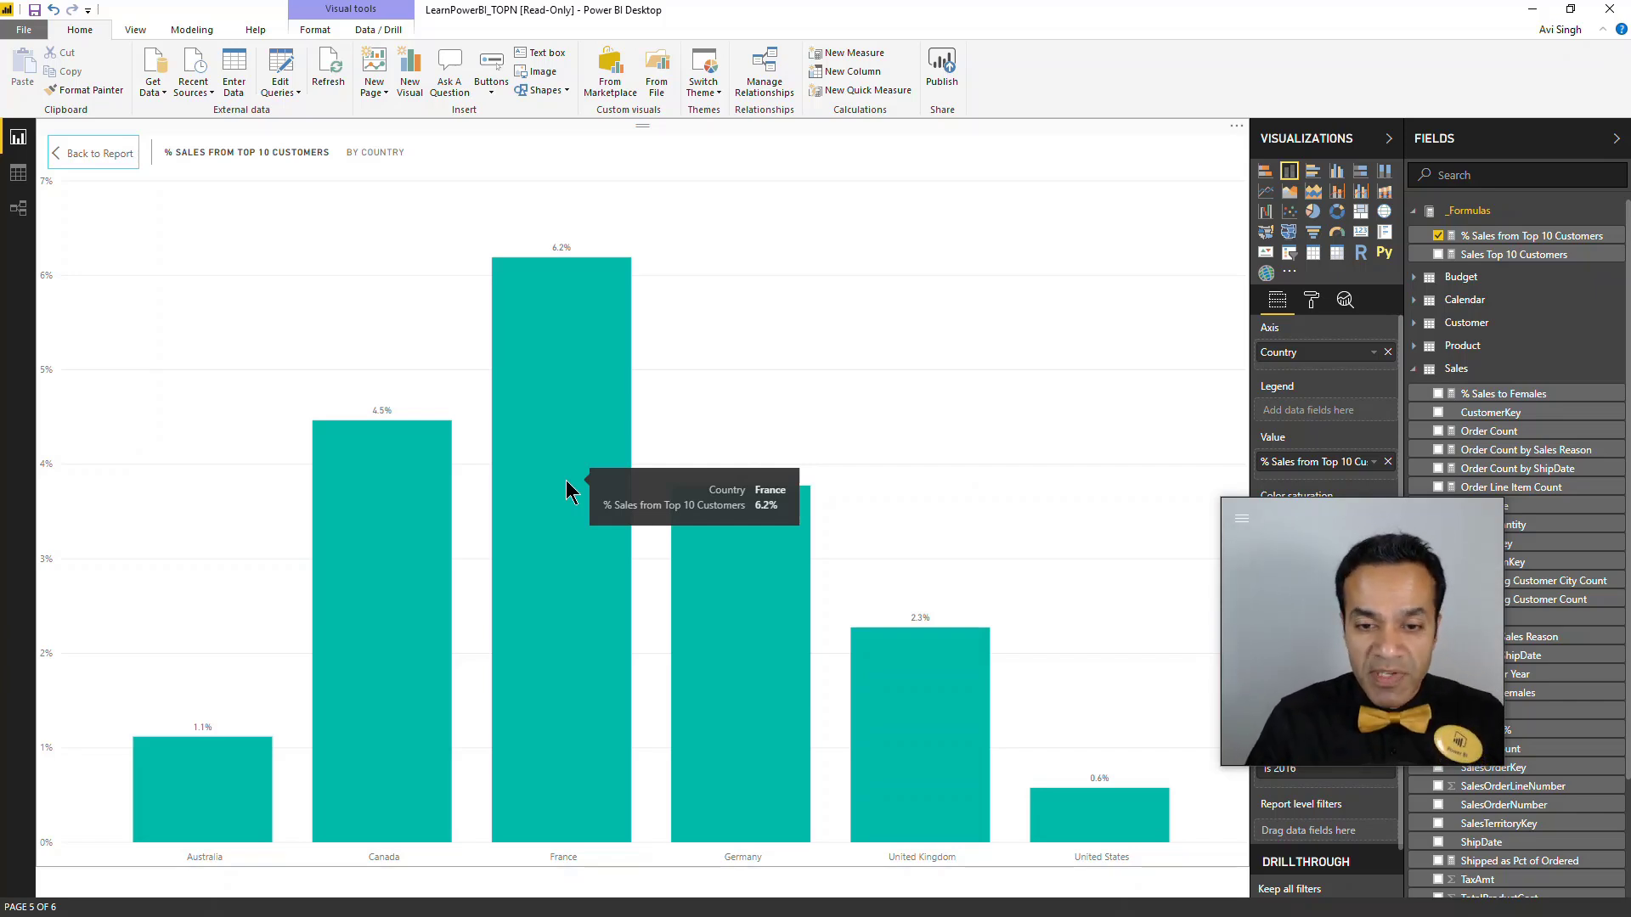
pyautogui.moveTo(1118, 794)
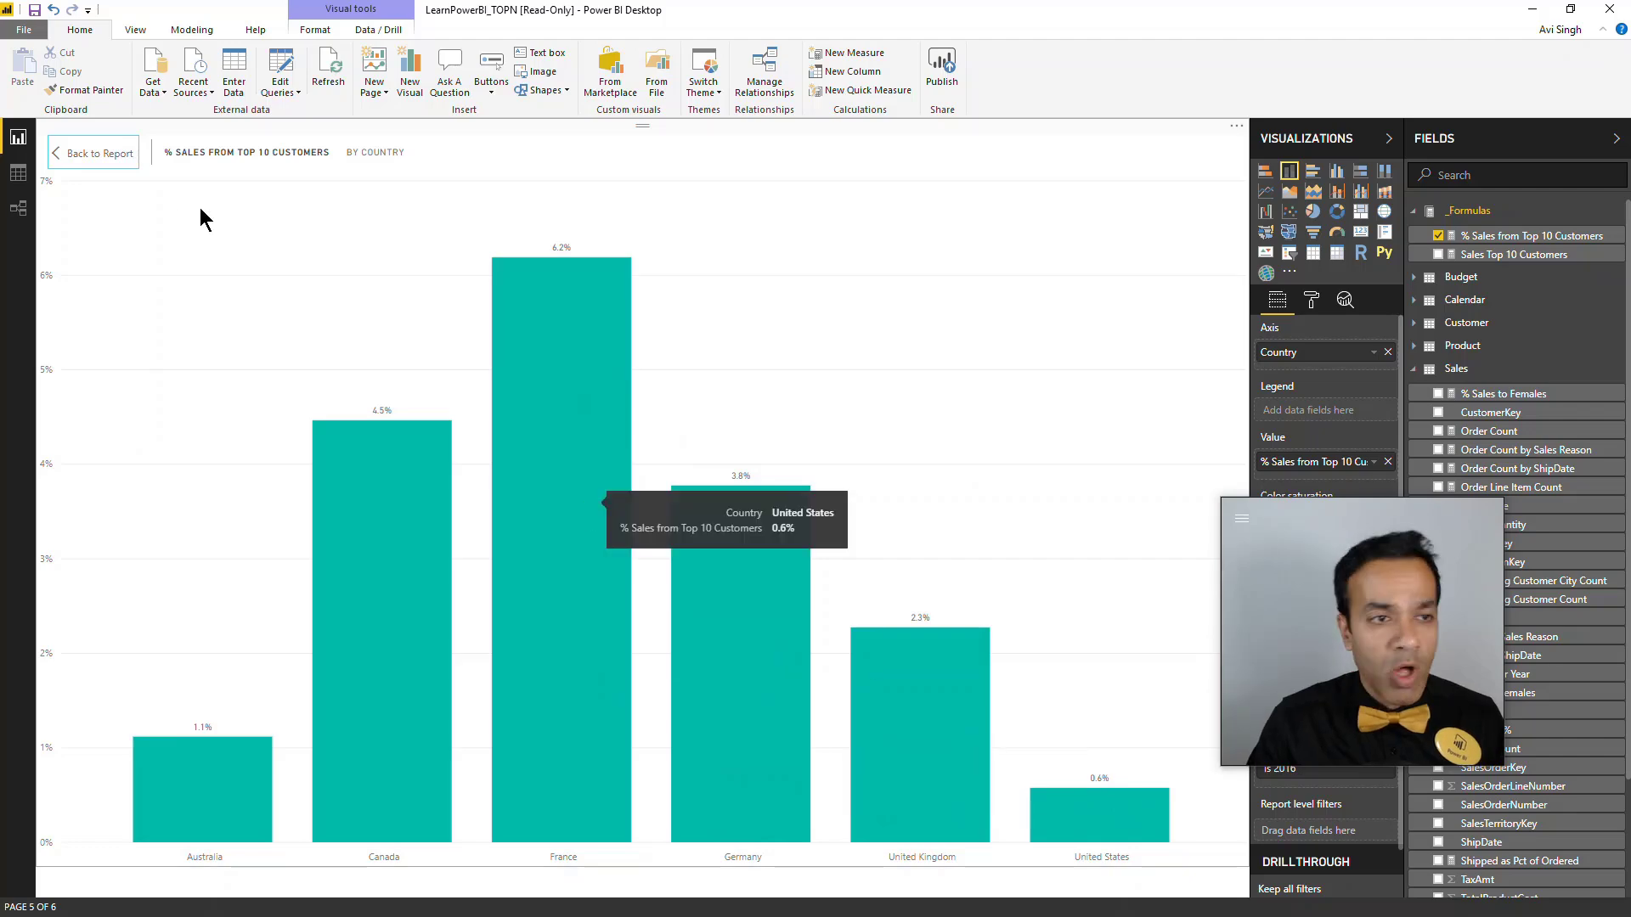
pyautogui.click(123, 157)
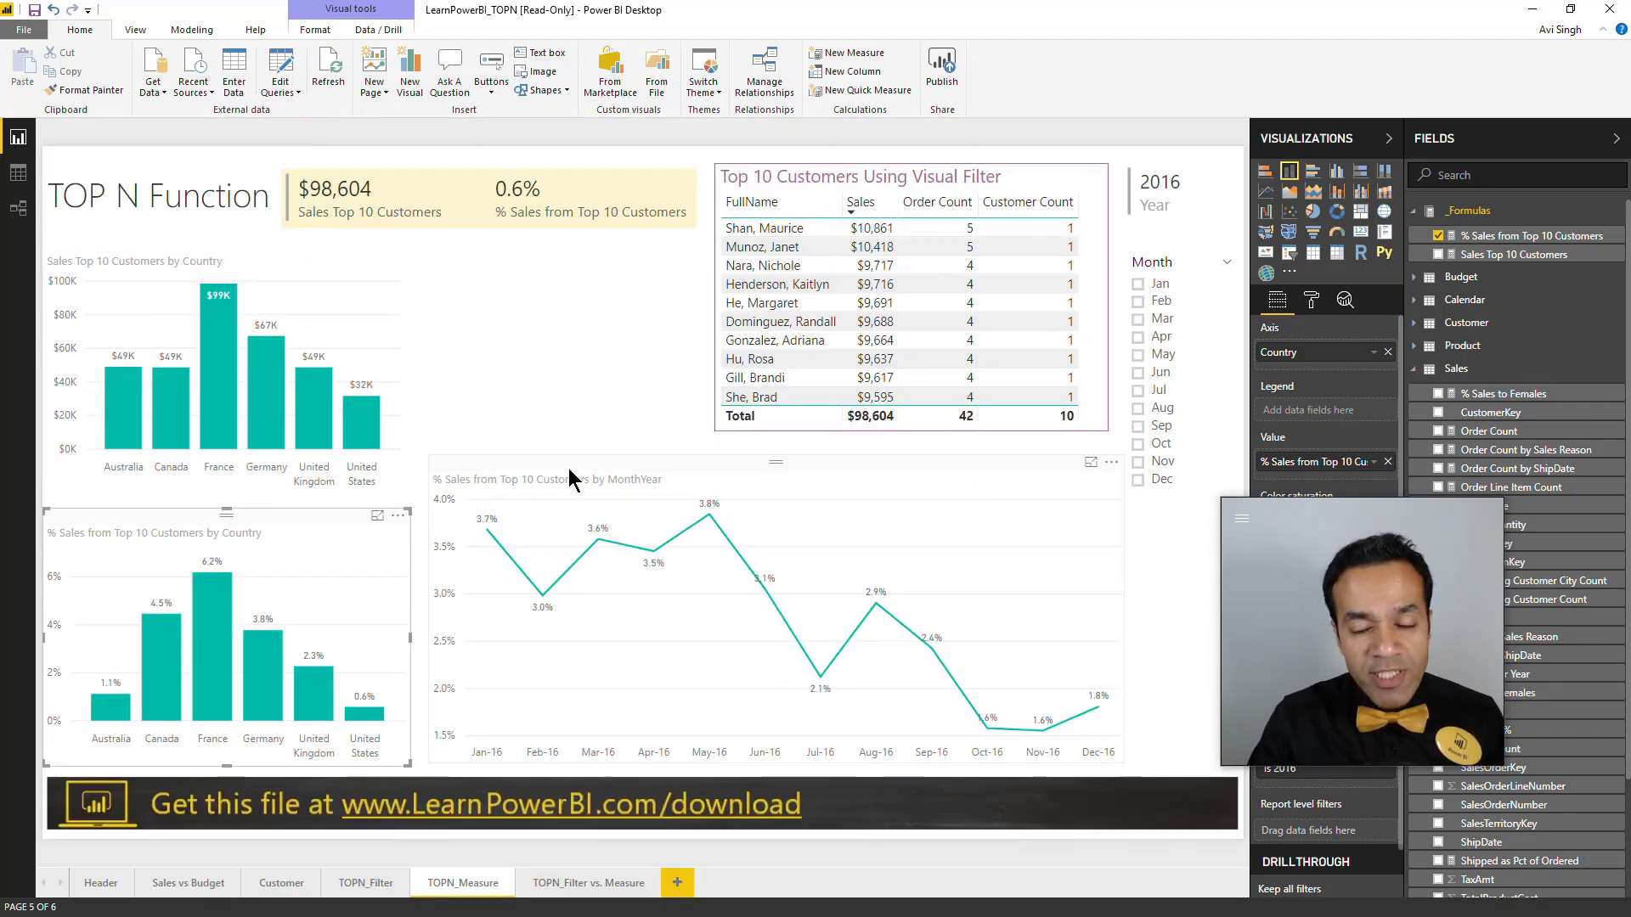
pyautogui.click(1092, 467)
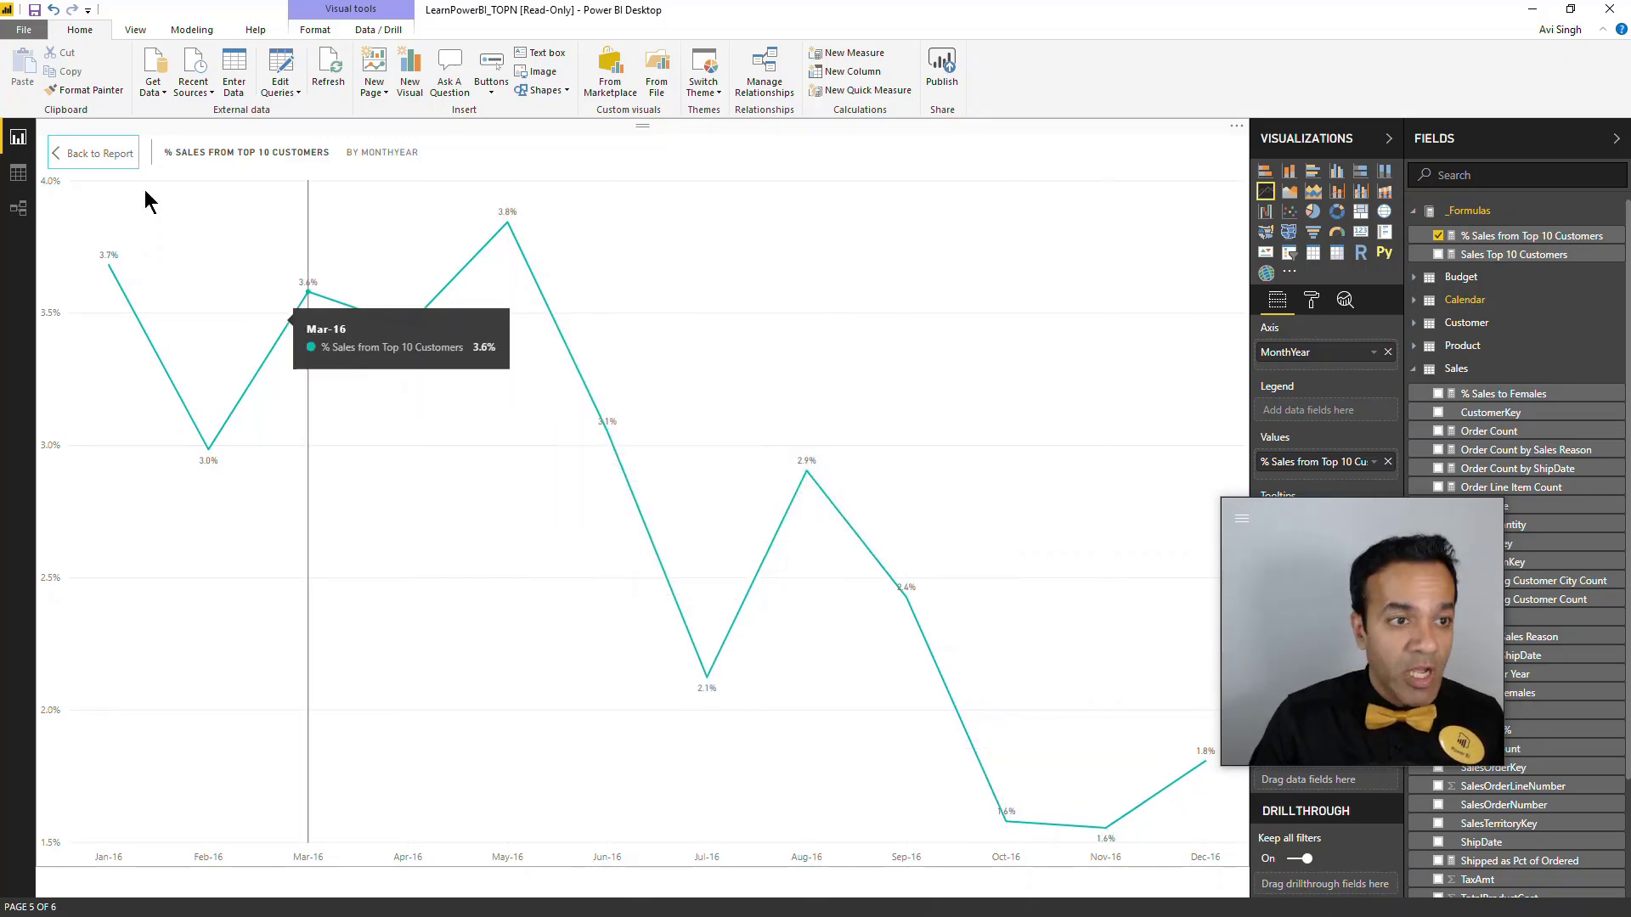
pyautogui.click(120, 154)
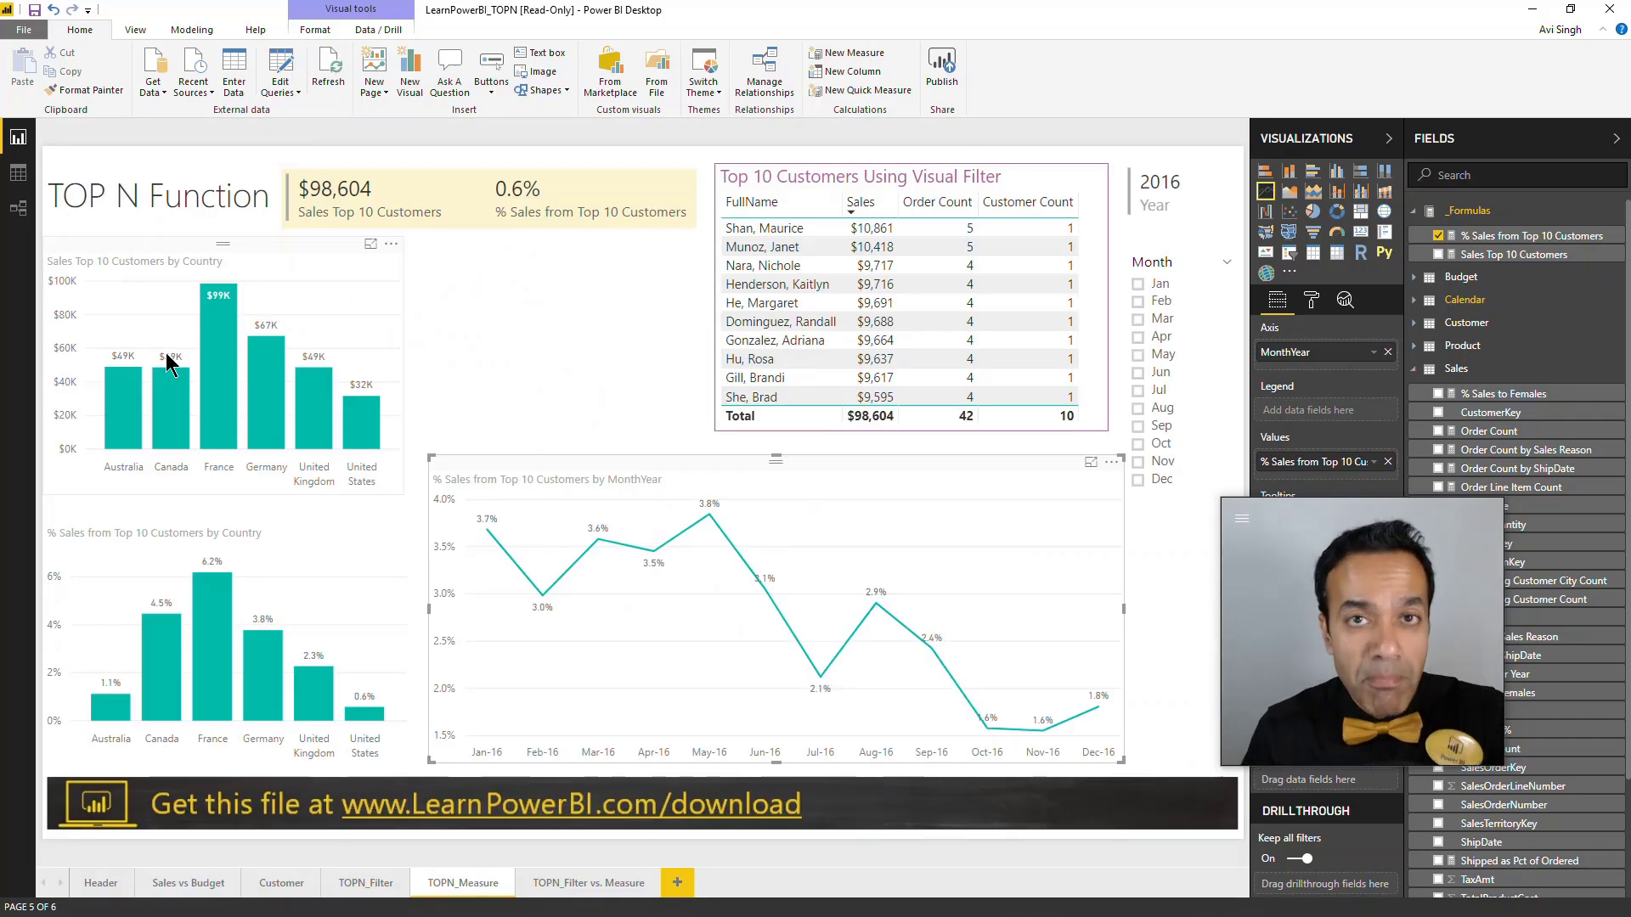
# - Cross-filter the page by France, Germany and United States in the % Sales from Top 10 Customers by Country chart, and clear the selection
pyautogui.click(213, 624)
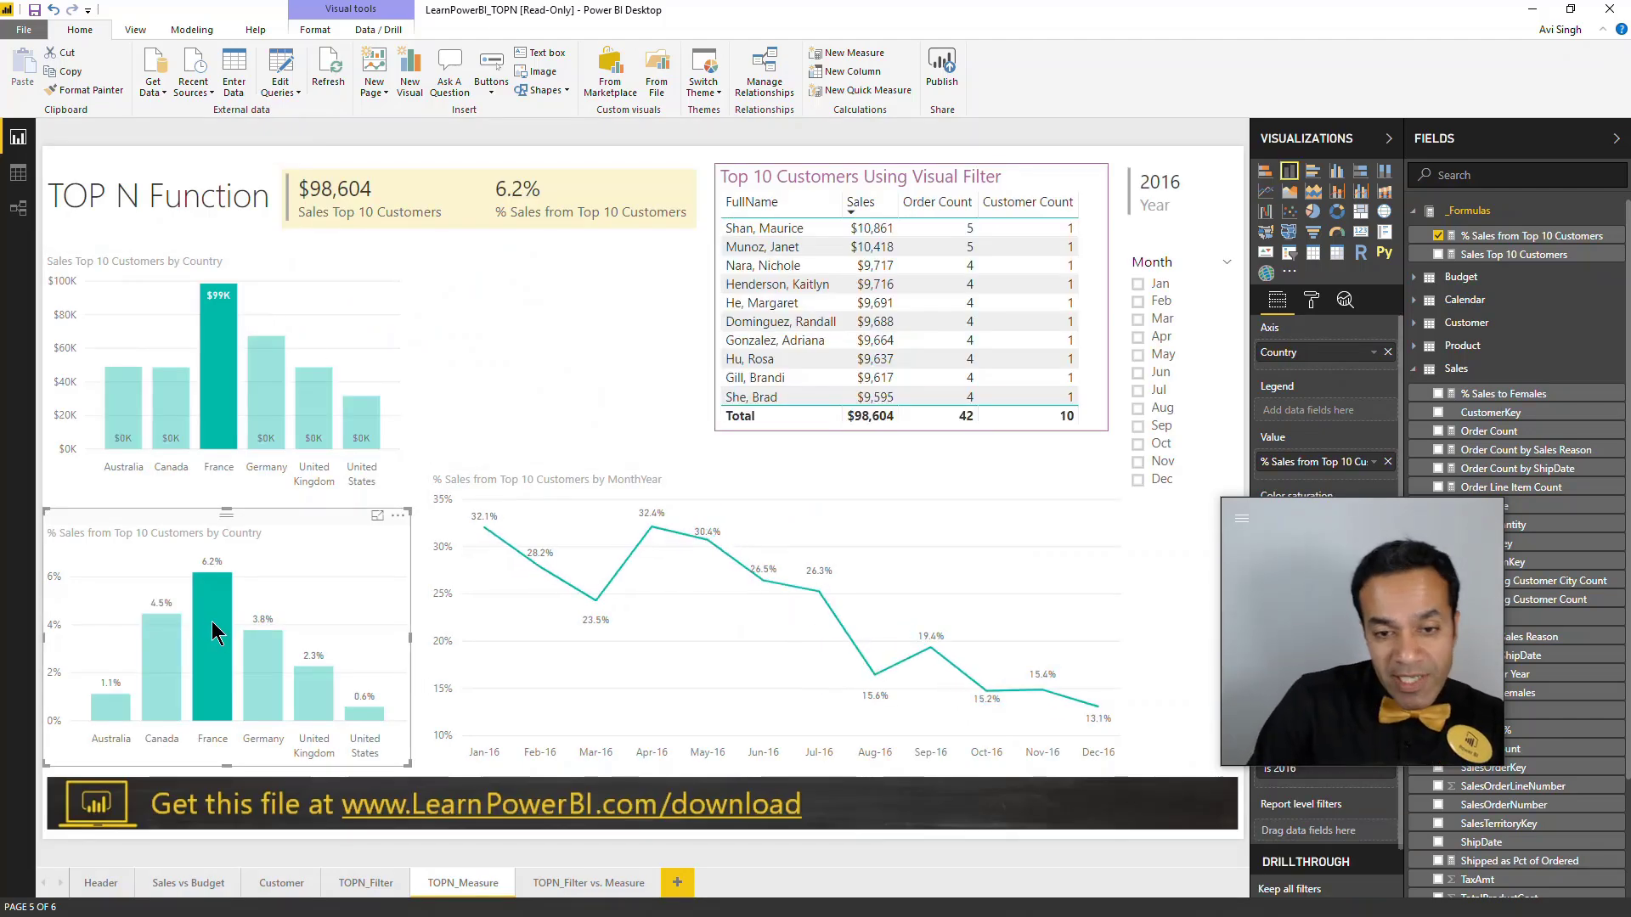
pyautogui.click(260, 671)
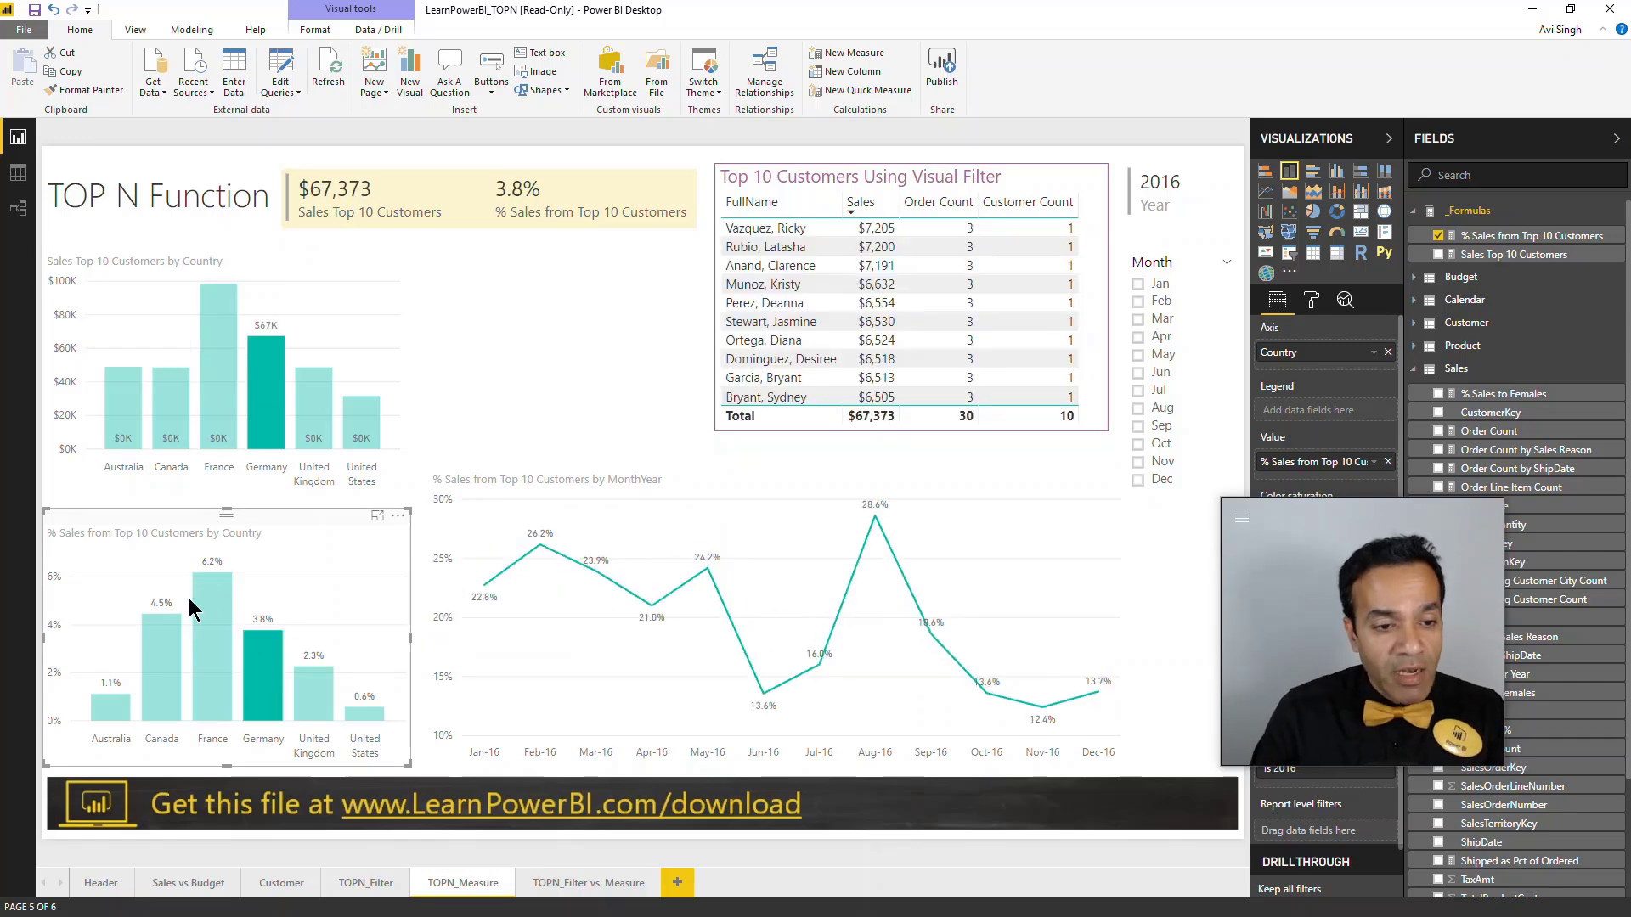
pyautogui.click(204, 608)
pyautogui.click(231, 640)
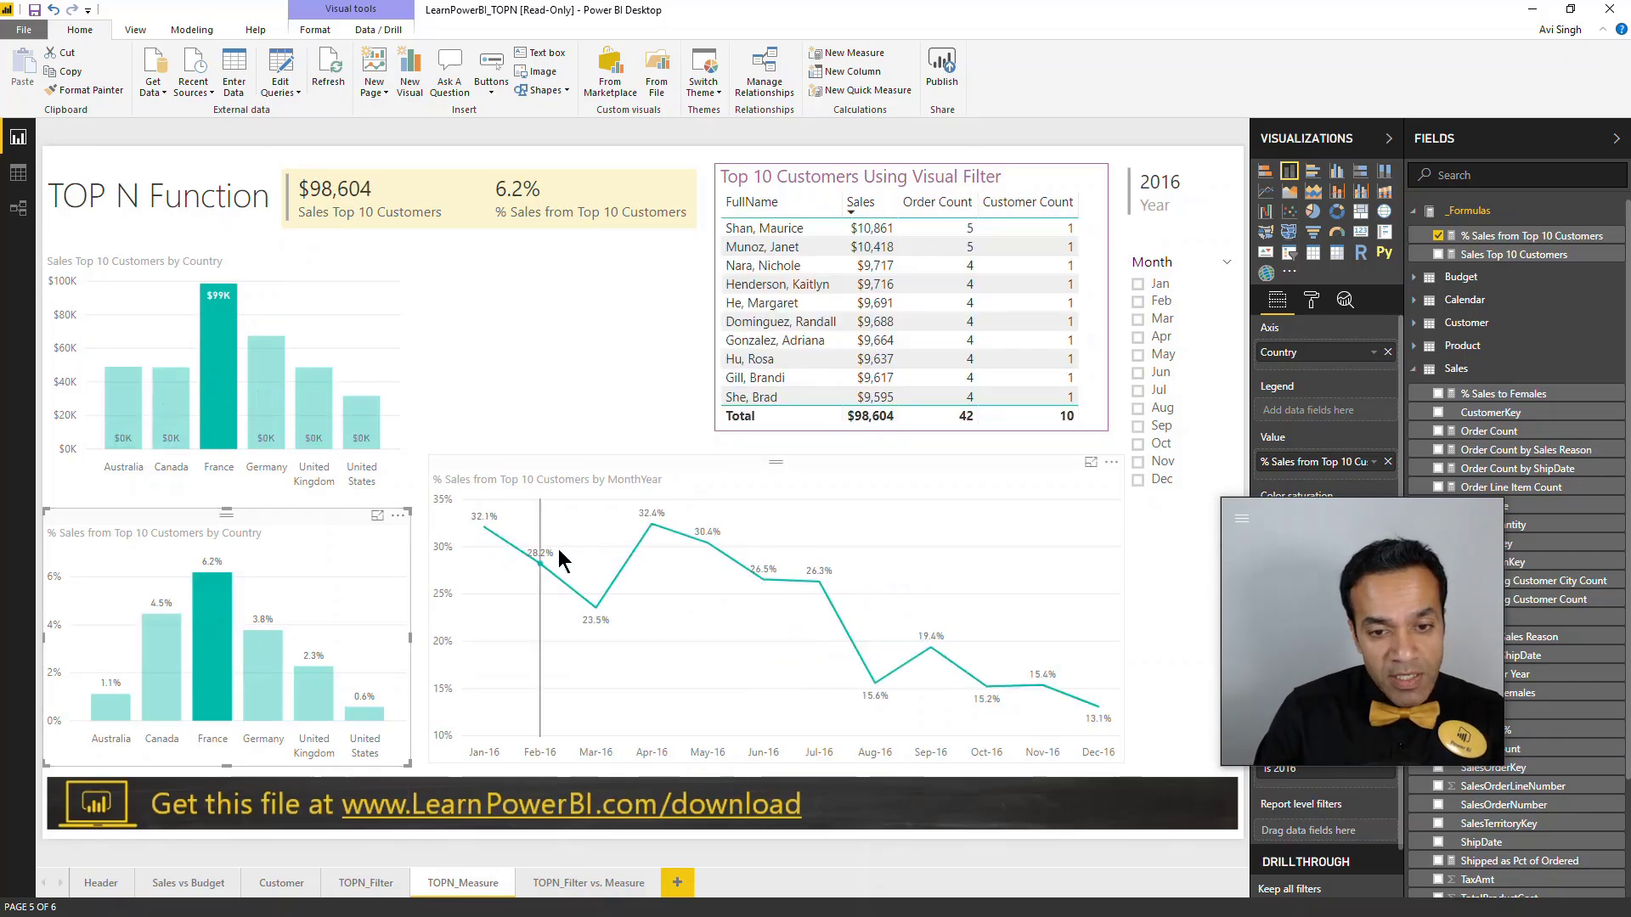
pyautogui.click(359, 715)
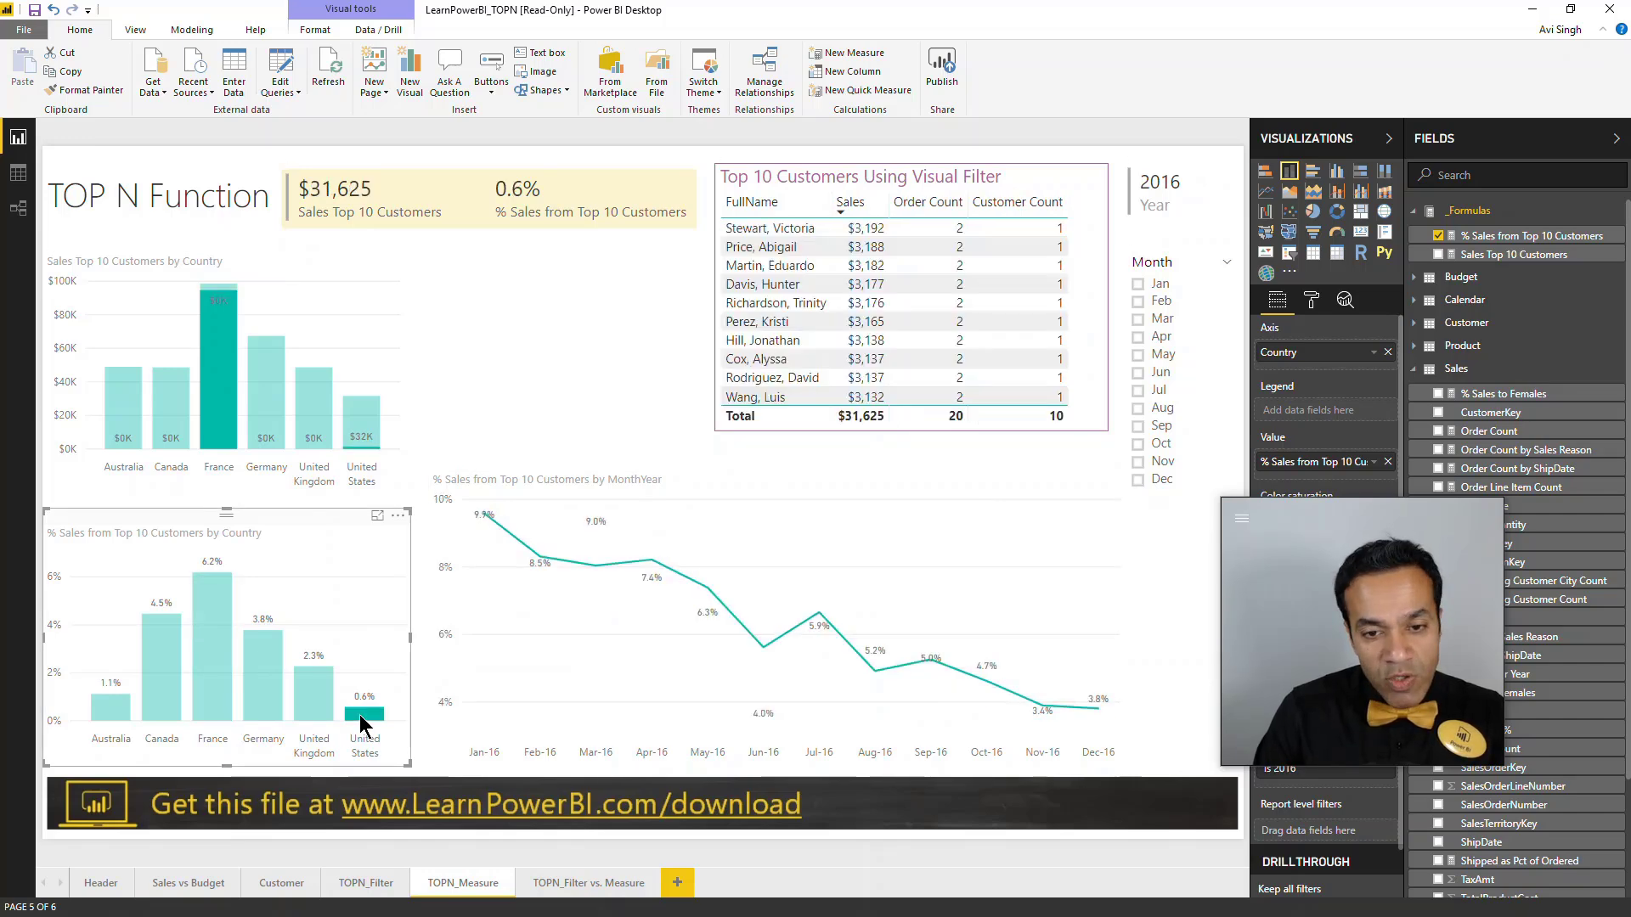
pyautogui.click(321, 560)
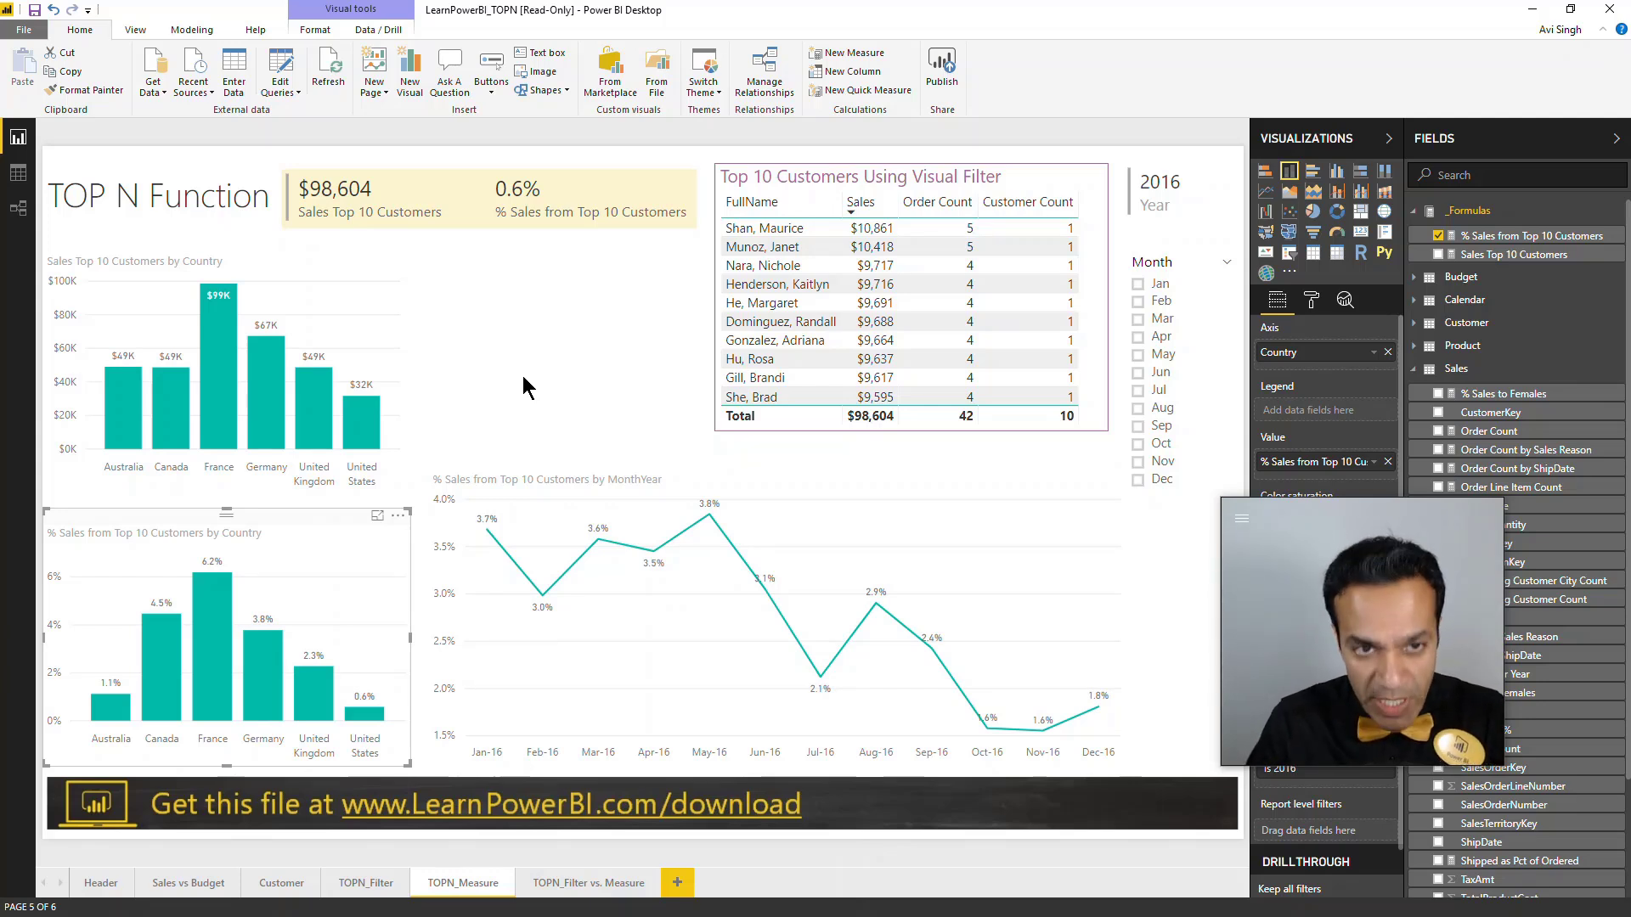
# - Filter the page by Jan, switch to Feb in the Month slicer, and compare the tied customers with the Sales Top 10 Customers card
pyautogui.click(1162, 286)
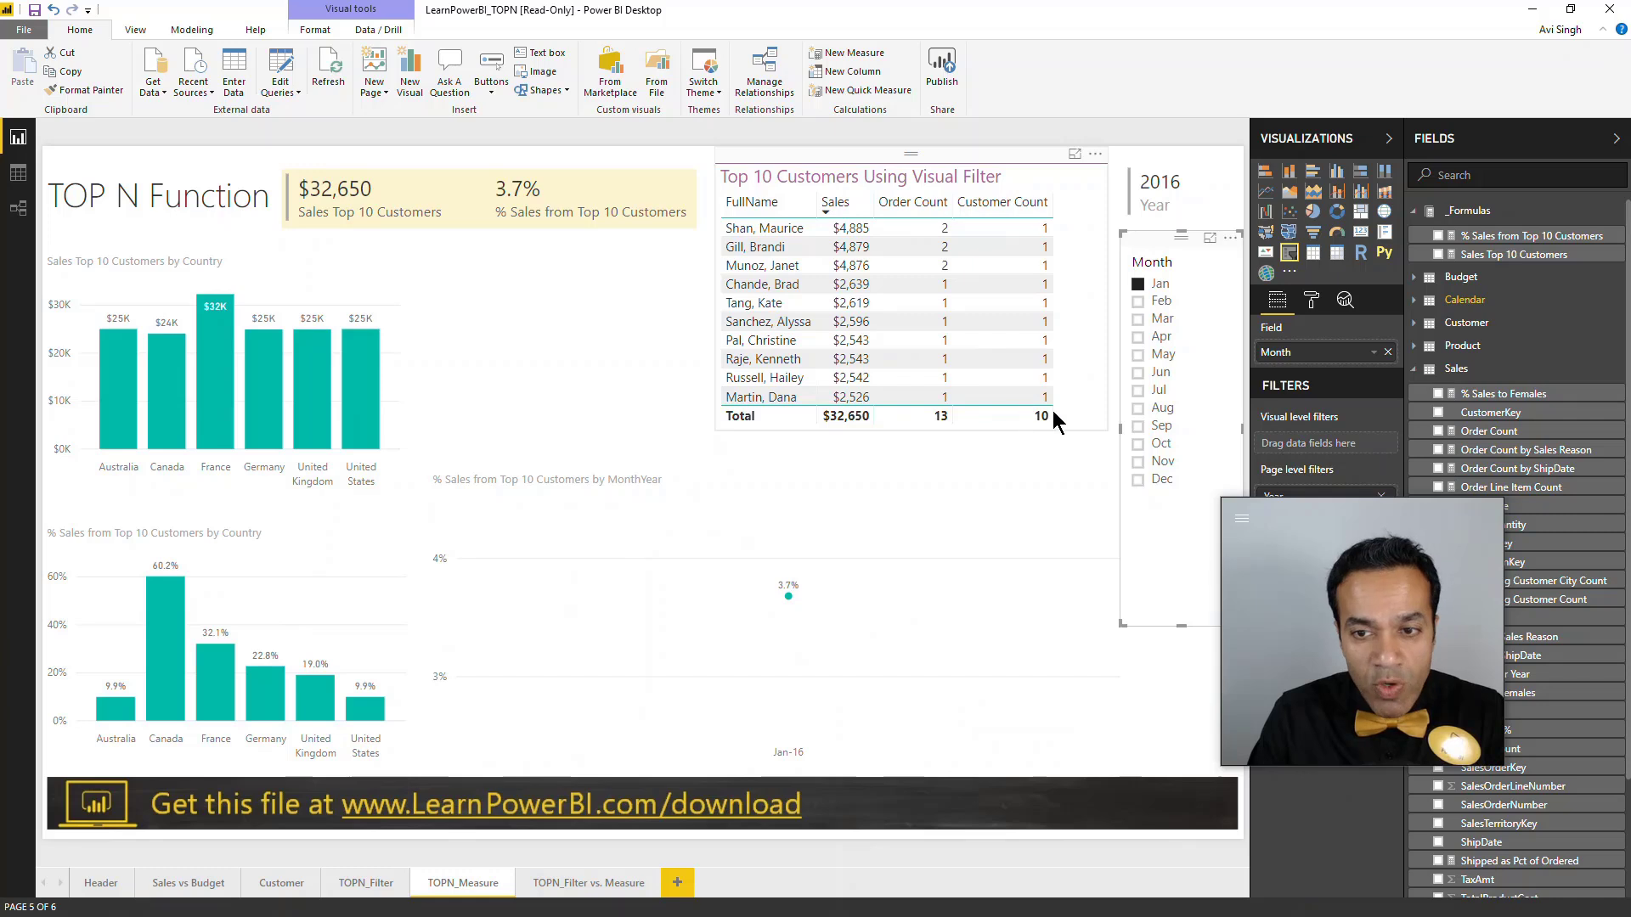
pyautogui.click(1160, 303)
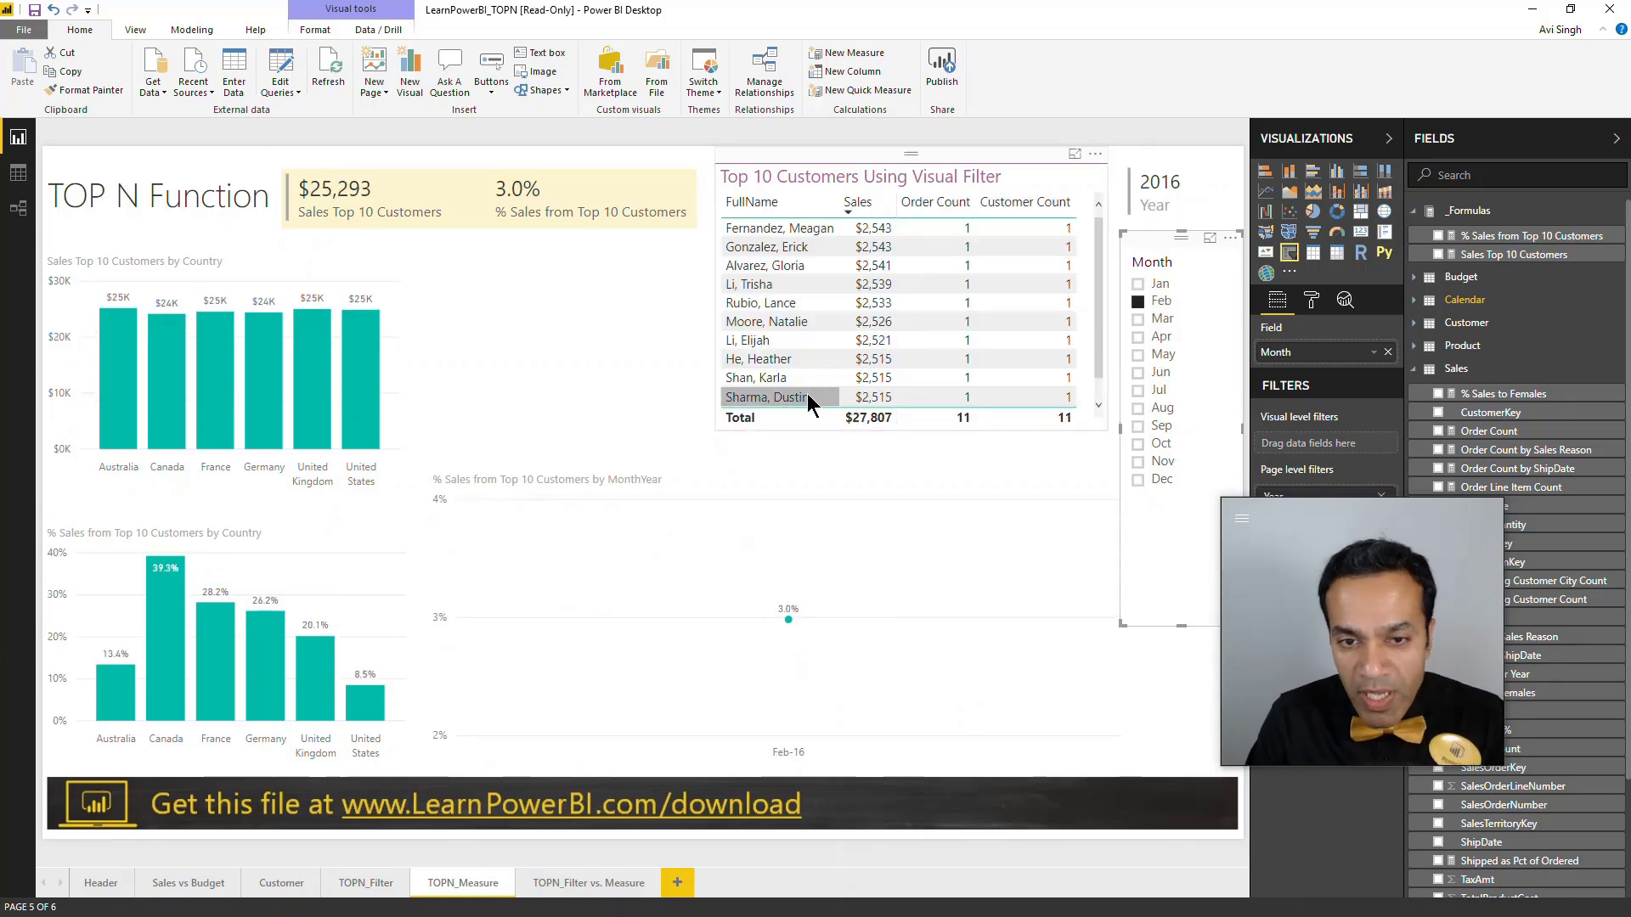
pyautogui.moveTo(715, 364); pyautogui.dragTo(1083, 433)
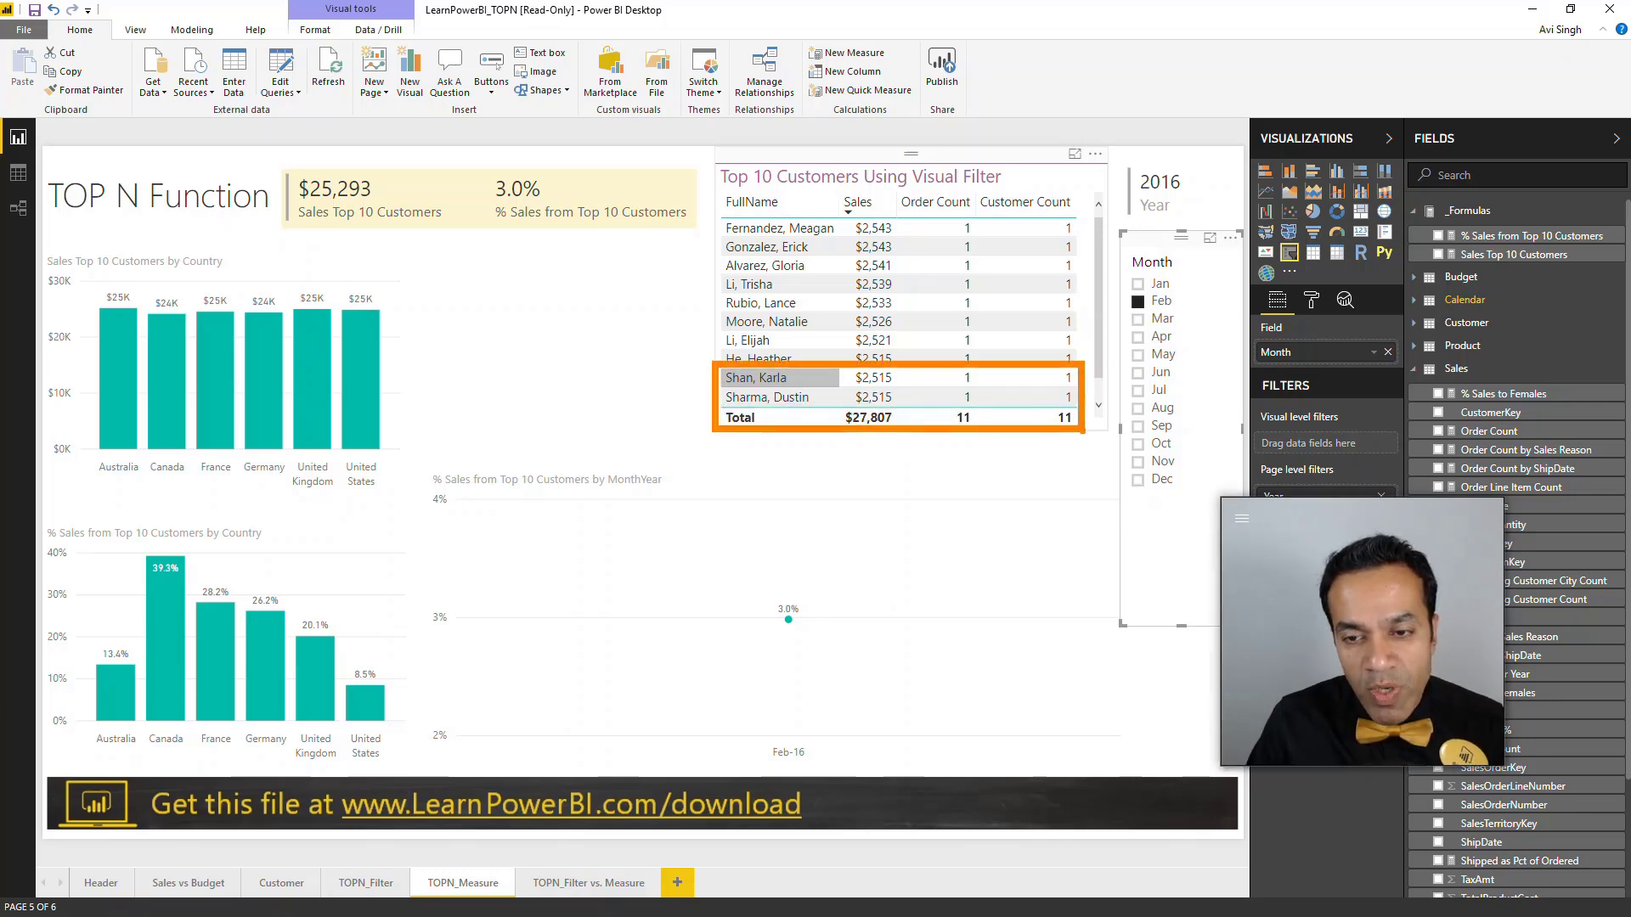
pyautogui.press('e')
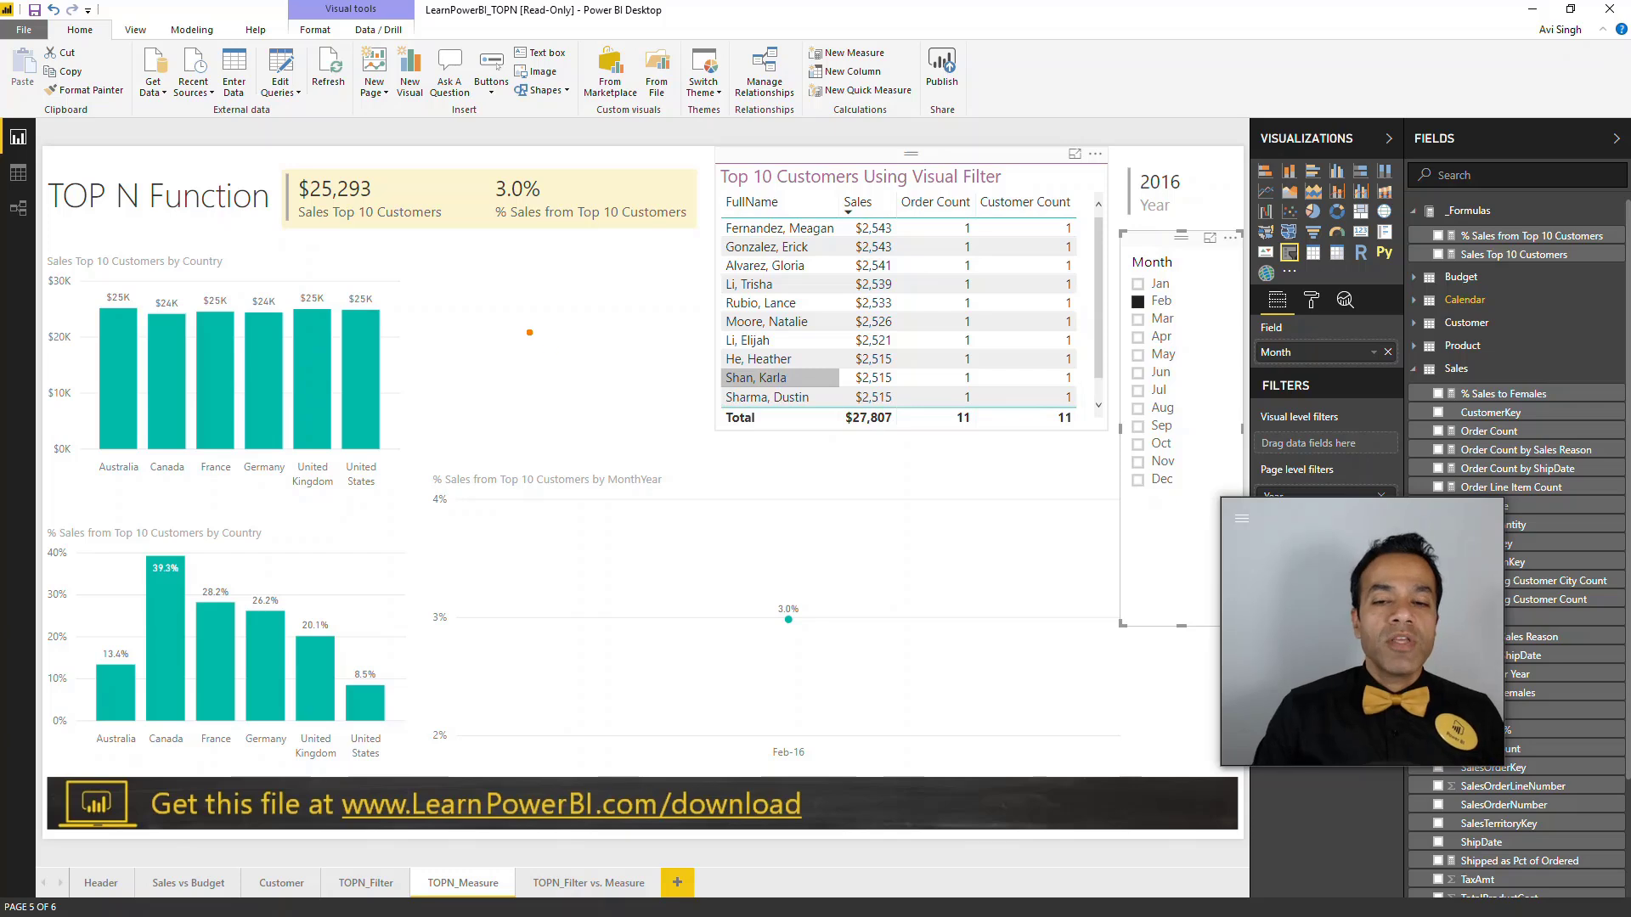
pyautogui.moveTo(271, 158)
pyautogui.mouseDown()
pyautogui.moveTo(397, 235)
pyautogui.moveTo(462, 240)
pyautogui.mouseUp()
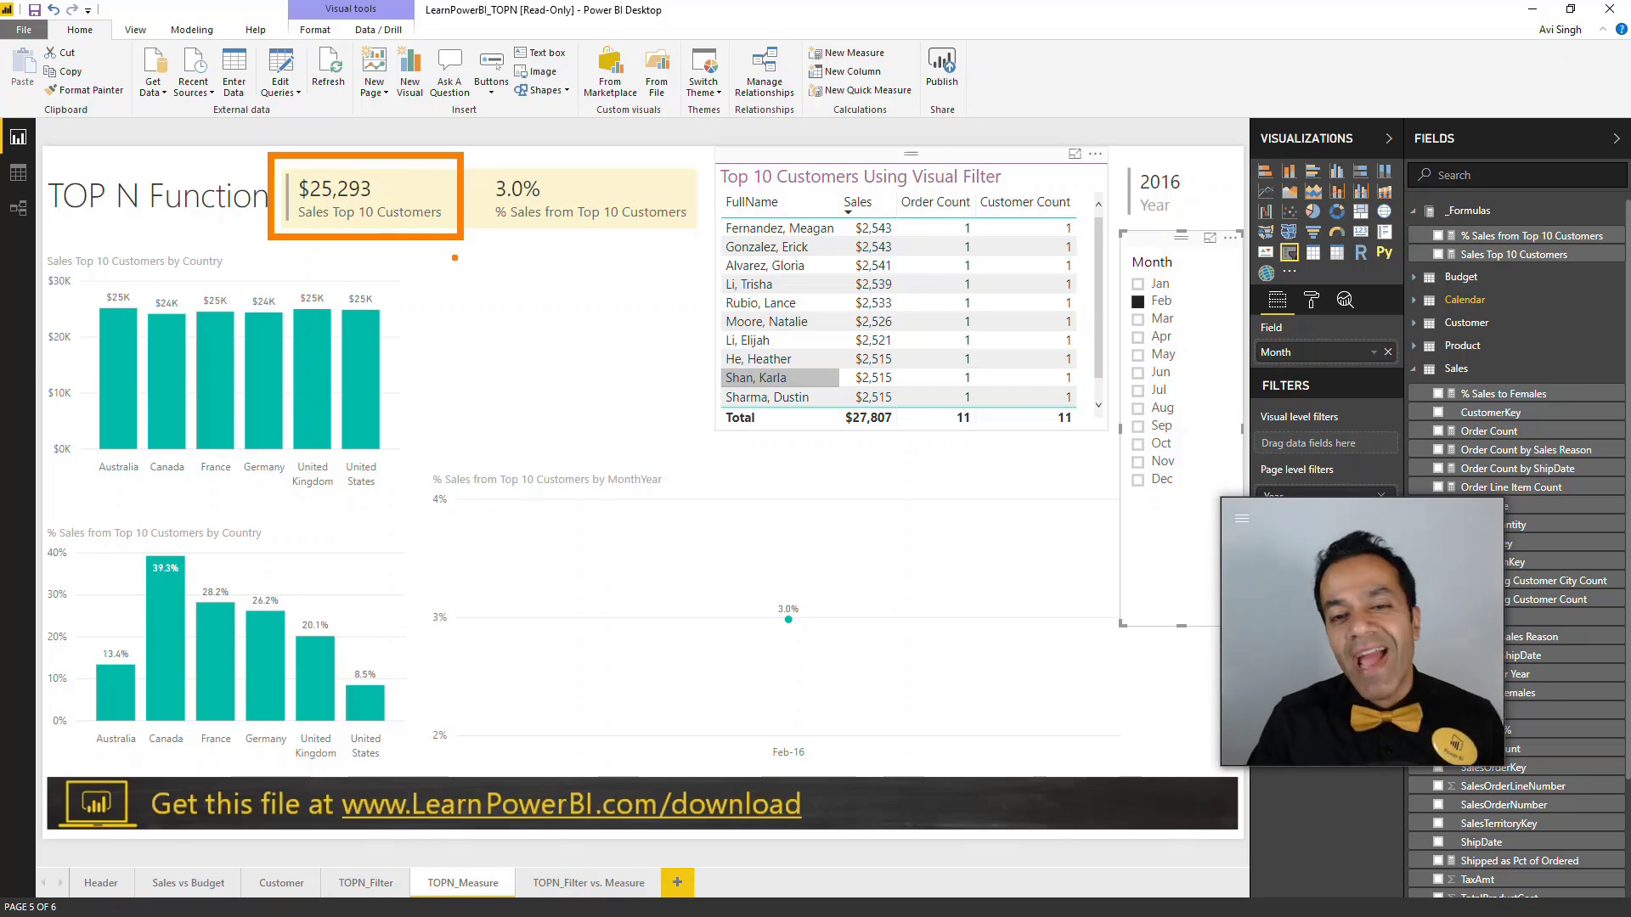
pyautogui.press('Escape')
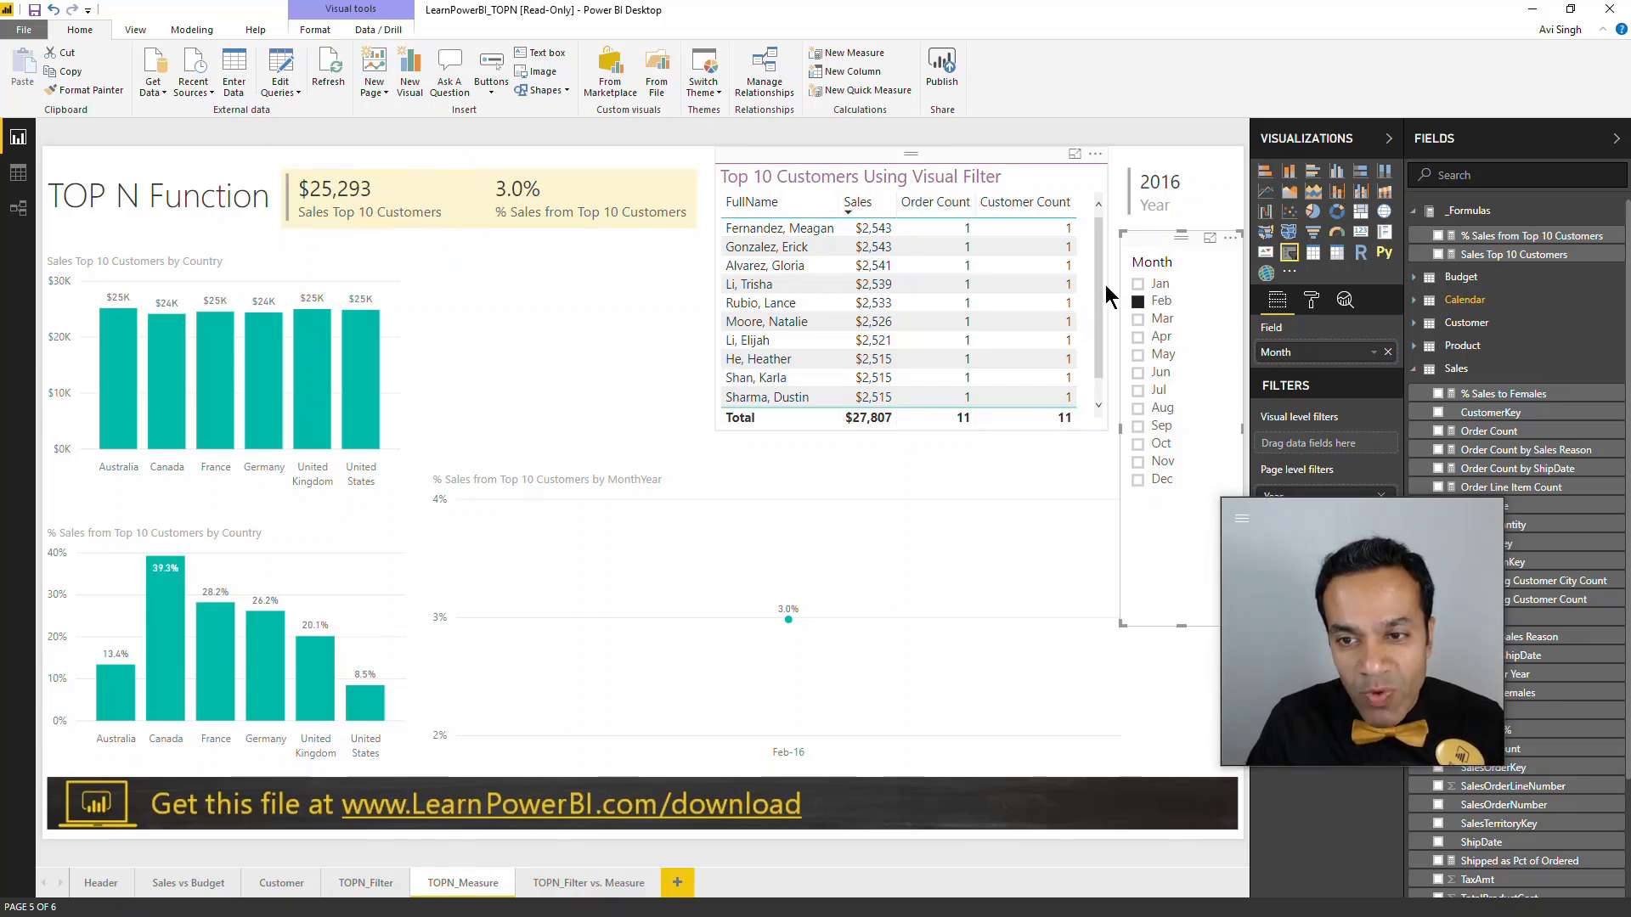
# - Make the Top 10 Customers table taller to fit all its rows, and compare its last tied customer with the Sales Top 10 Customers card
pyautogui.click(1093, 426)
pyautogui.moveTo(1099, 430); pyautogui.dragTo(1108, 460)
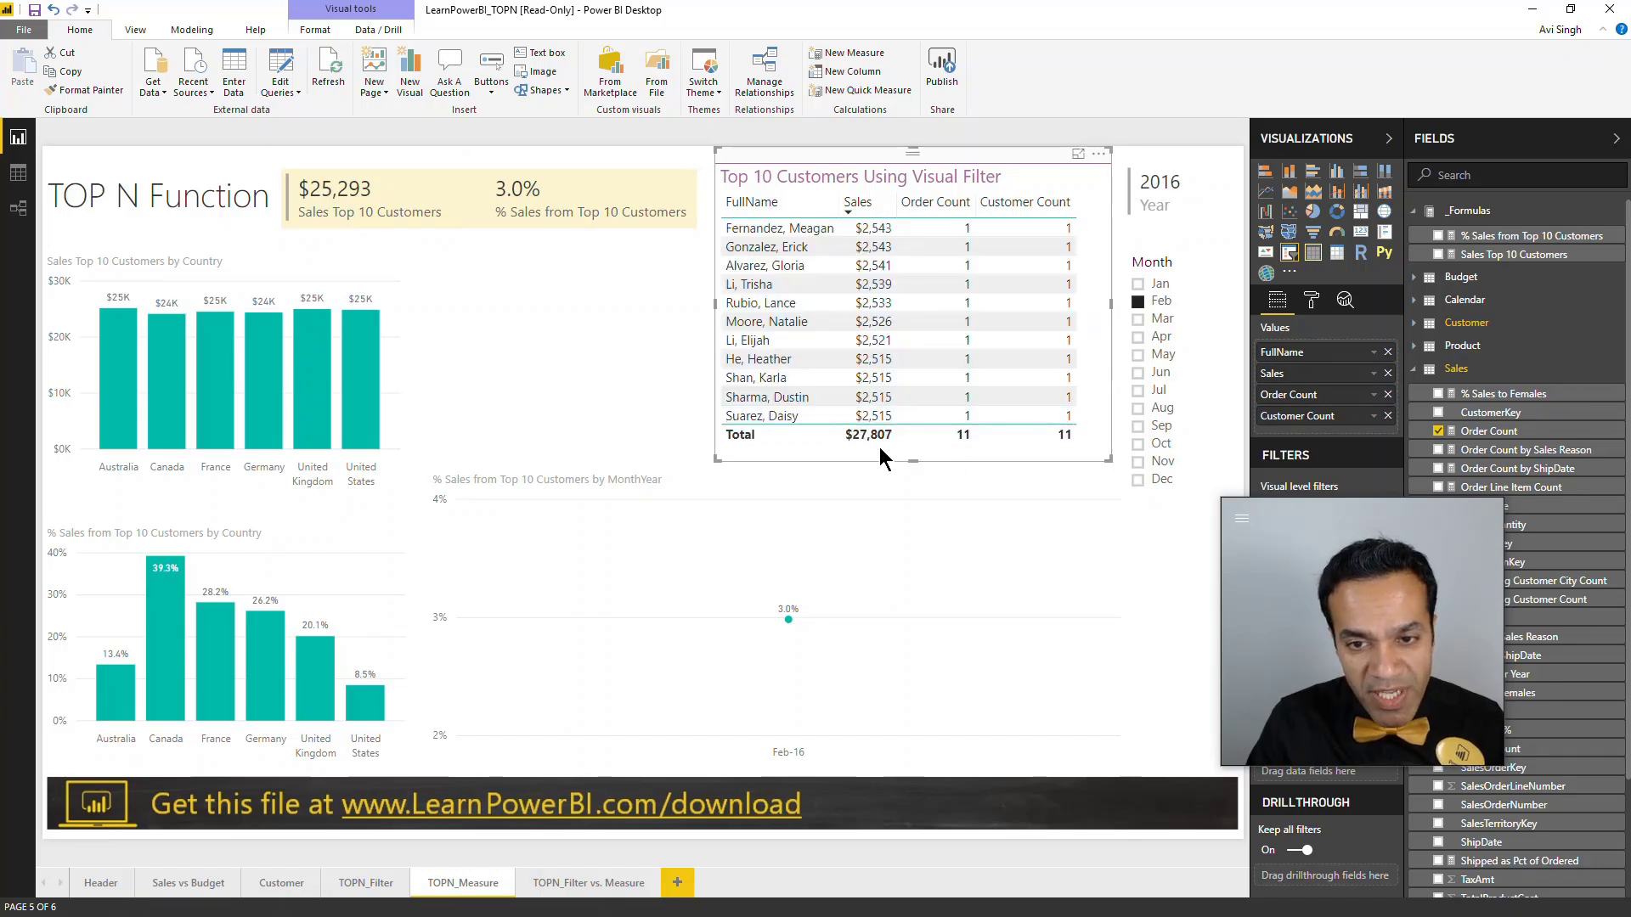
pyautogui.hotkey('ctrl', '2')
pyautogui.moveTo(716, 405); pyautogui.dragTo(968, 427)
pyautogui.press('e')
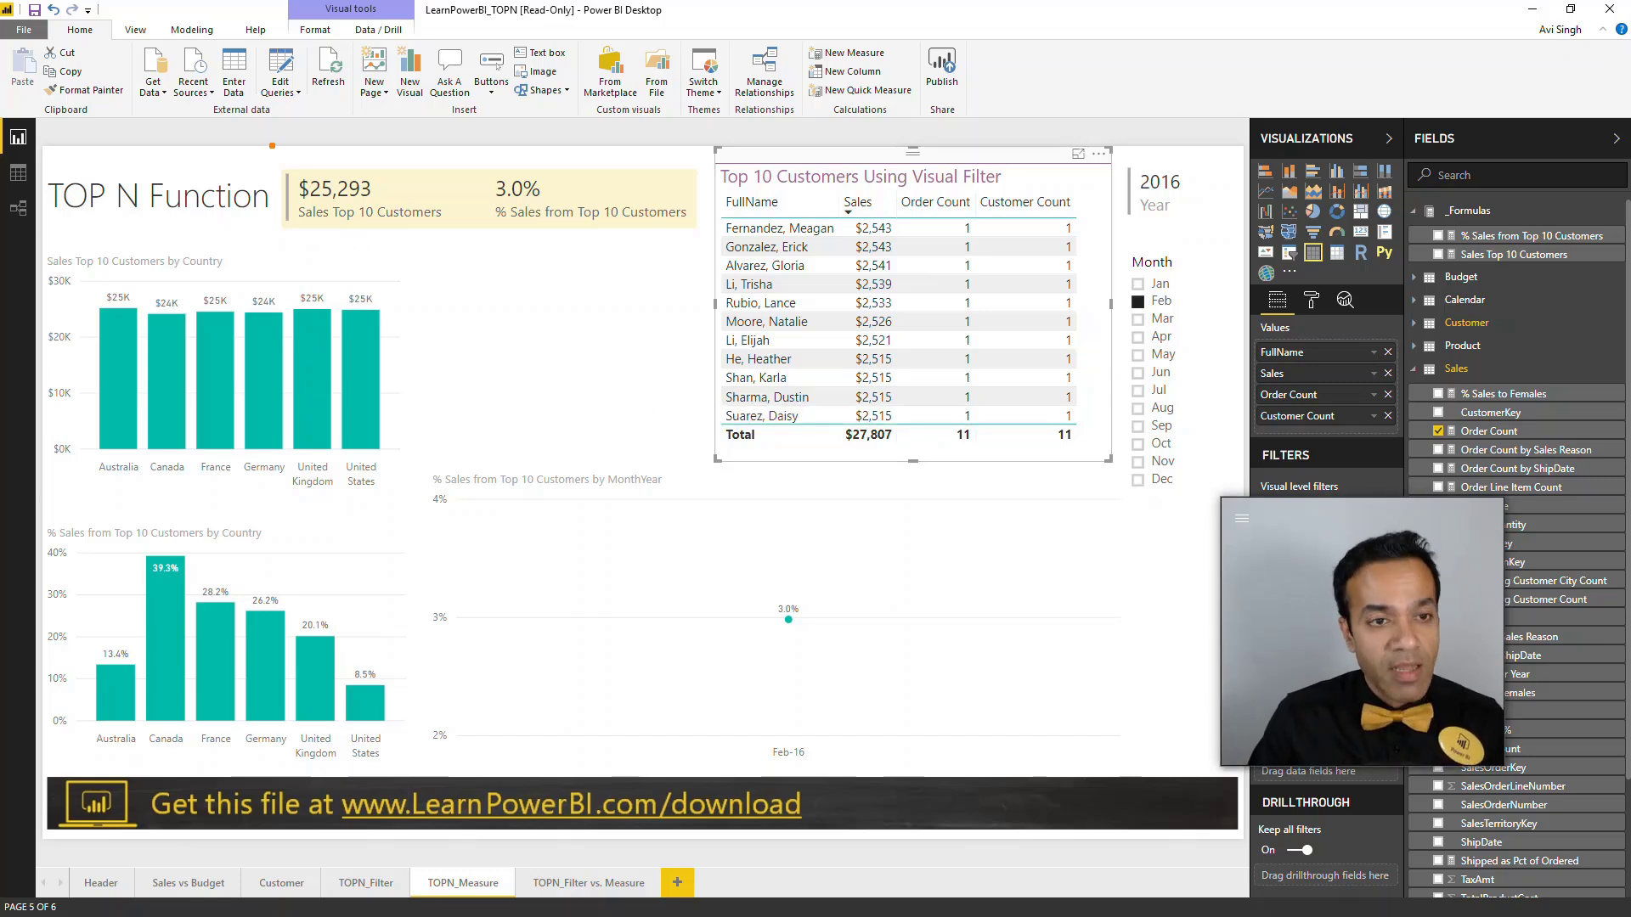
pyautogui.moveTo(270, 158); pyautogui.dragTo(456, 237)
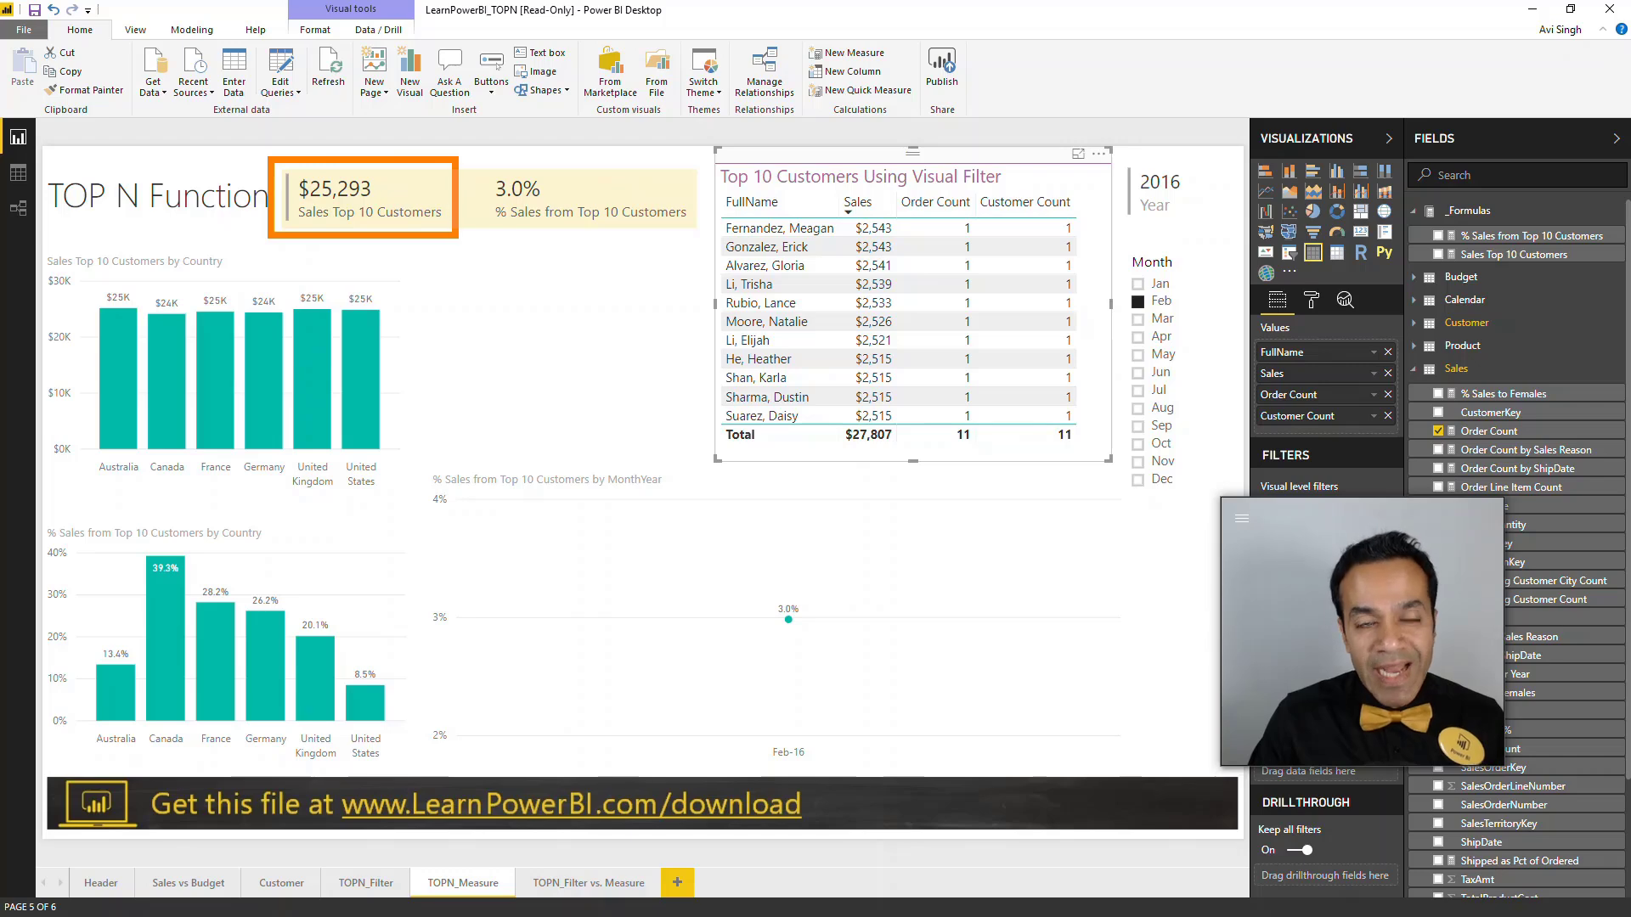